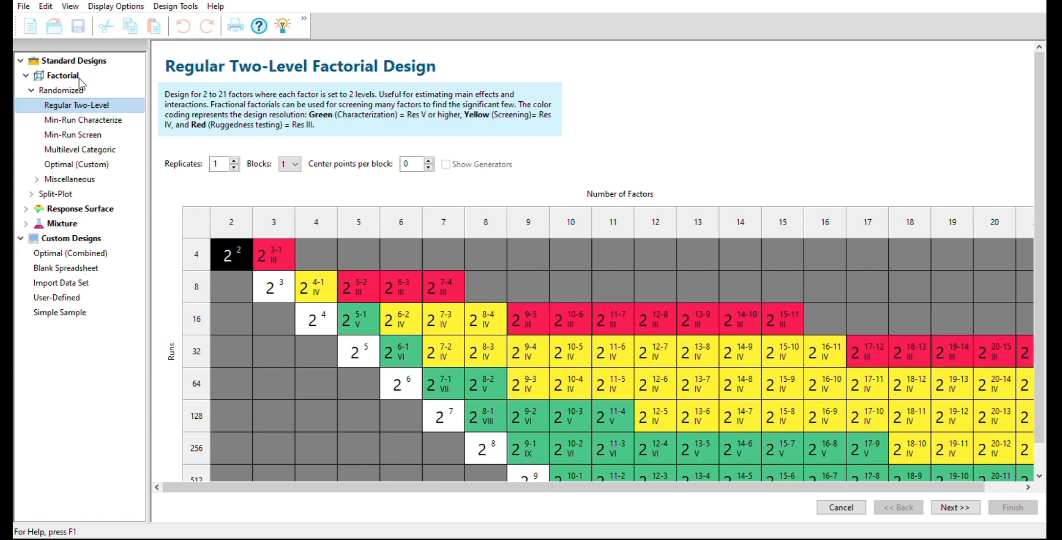
Collapse the Factorial and Custom Designs groups to view only the main design categories
double_click(32, 78)
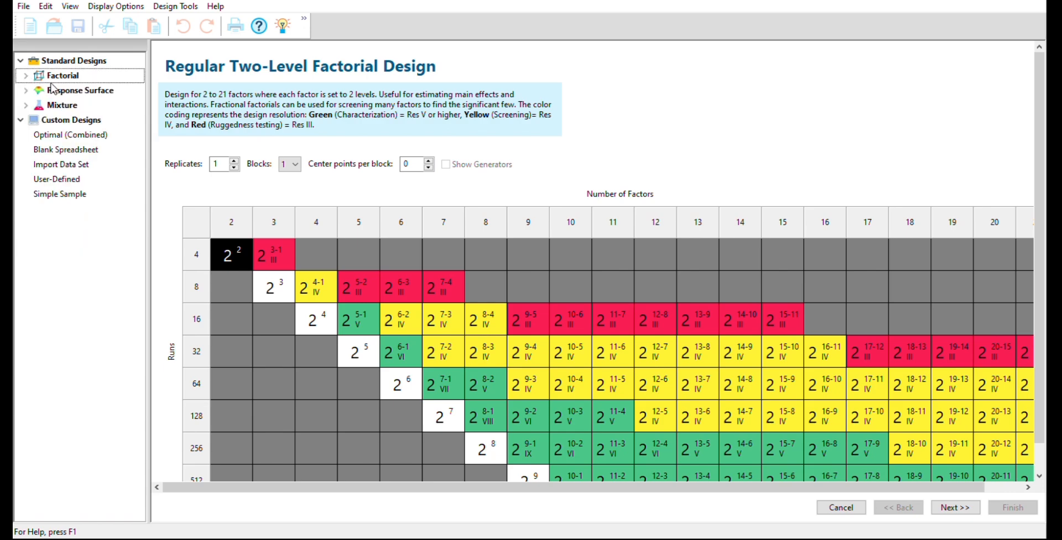
double_click(69, 76)
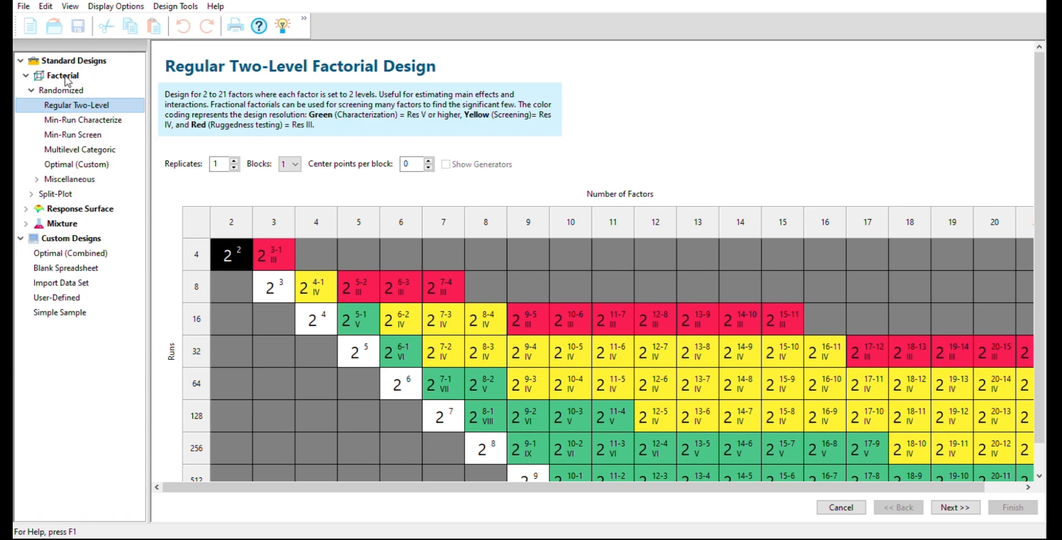
double_click(33, 79)
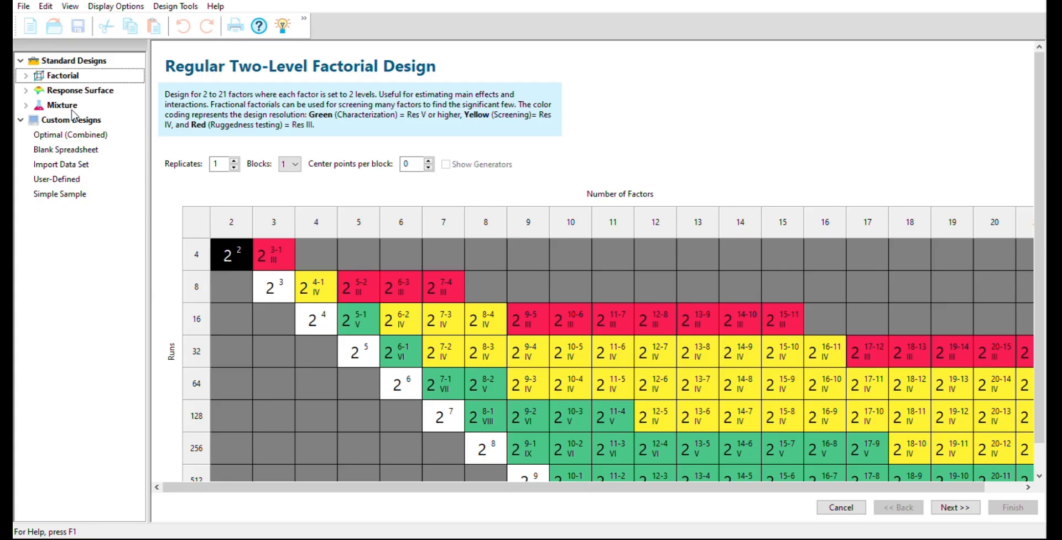
click(21, 121)
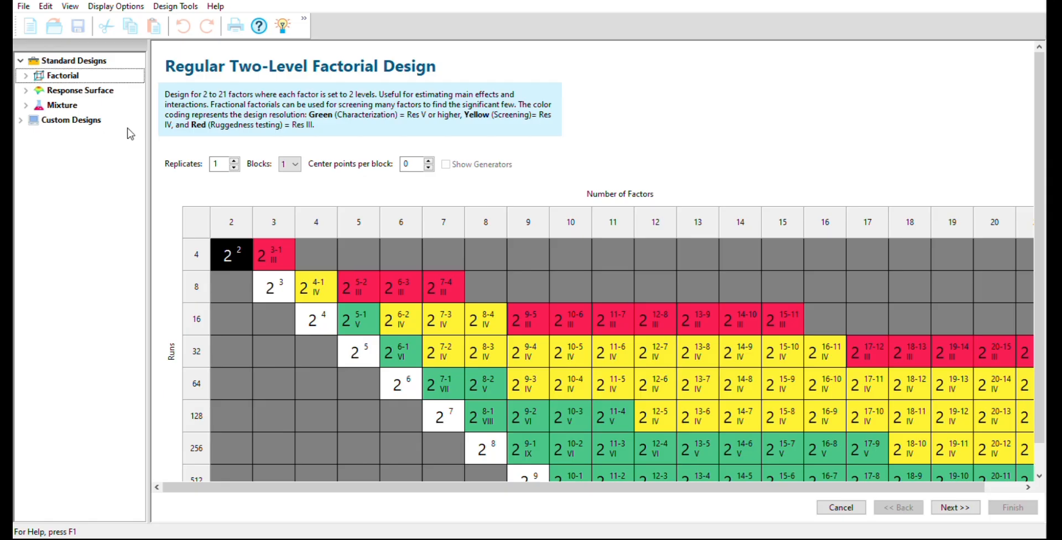
Expand the Factorial, Response Surface, Mixture and Custom Designs categories, including both Split-Plot branches, to view the available design types
click(28, 76)
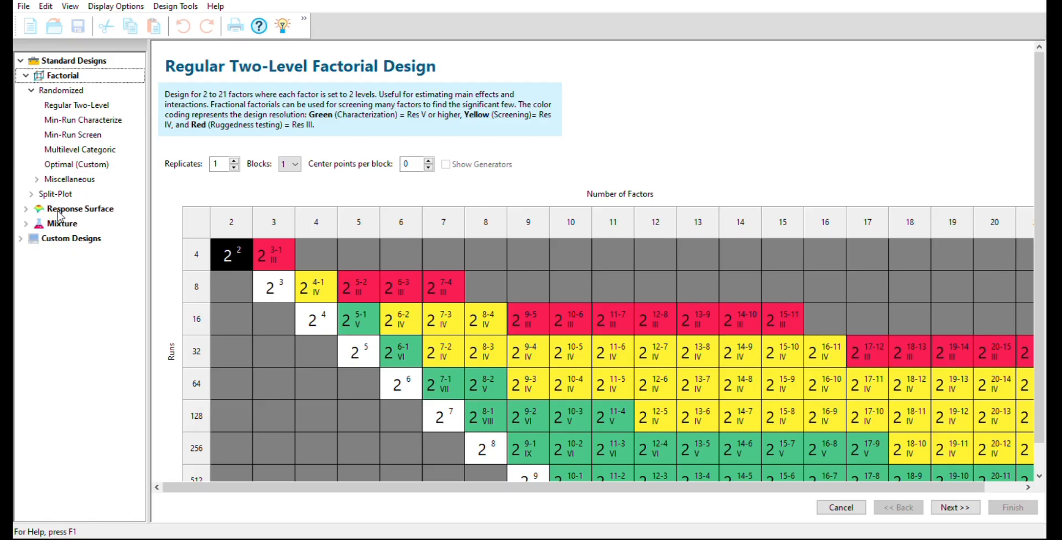
click(55, 194)
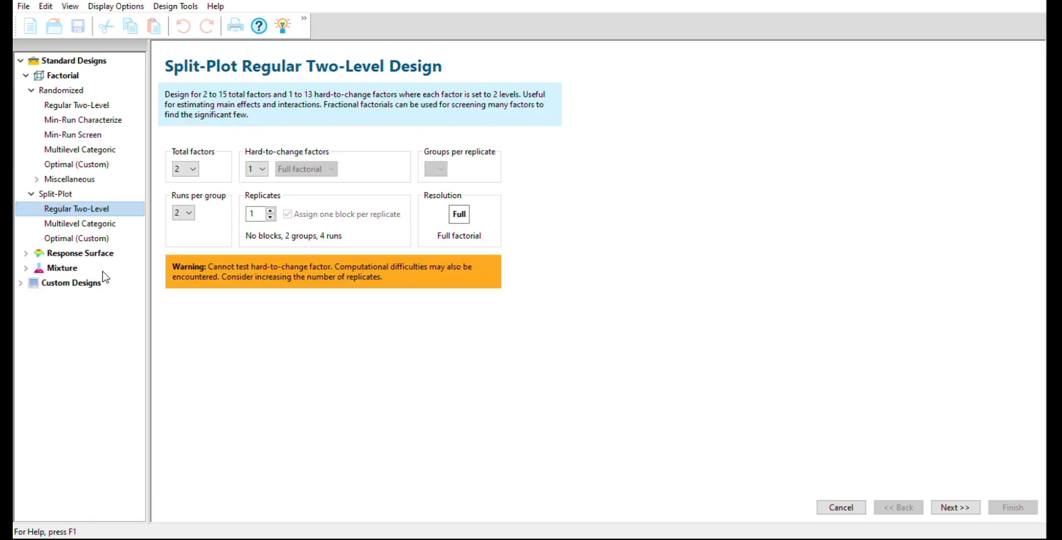
click(72, 254)
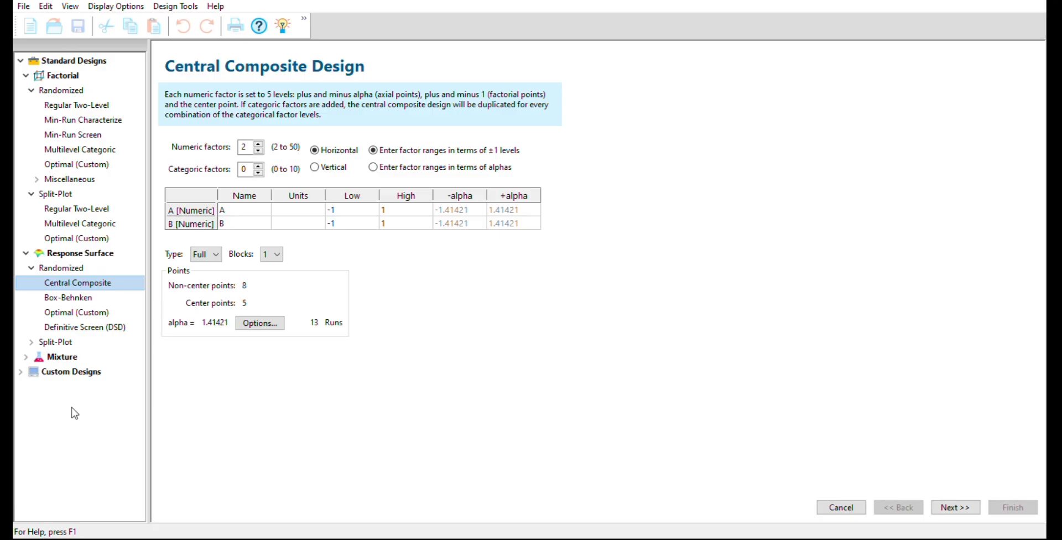
click(55, 342)
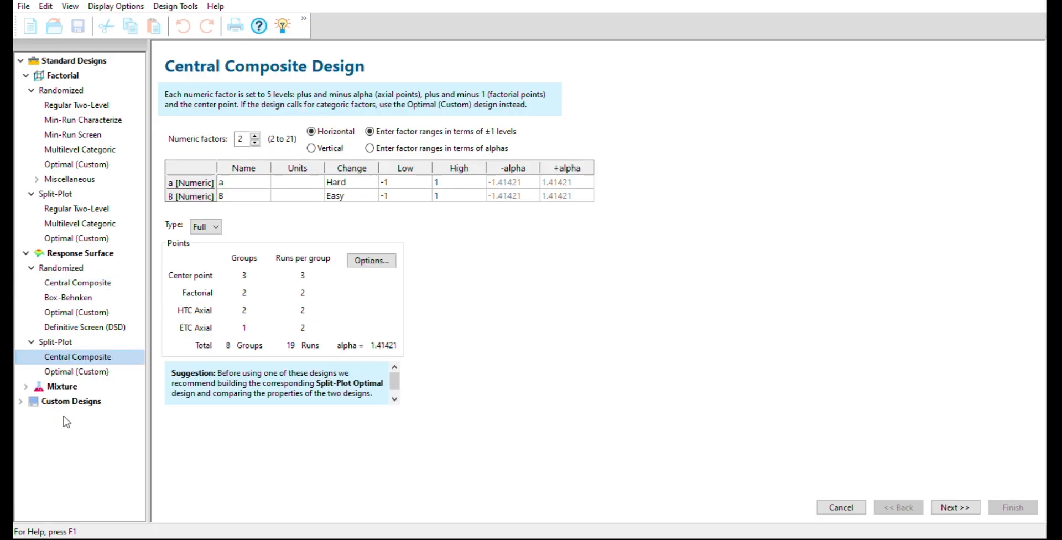
click(62, 386)
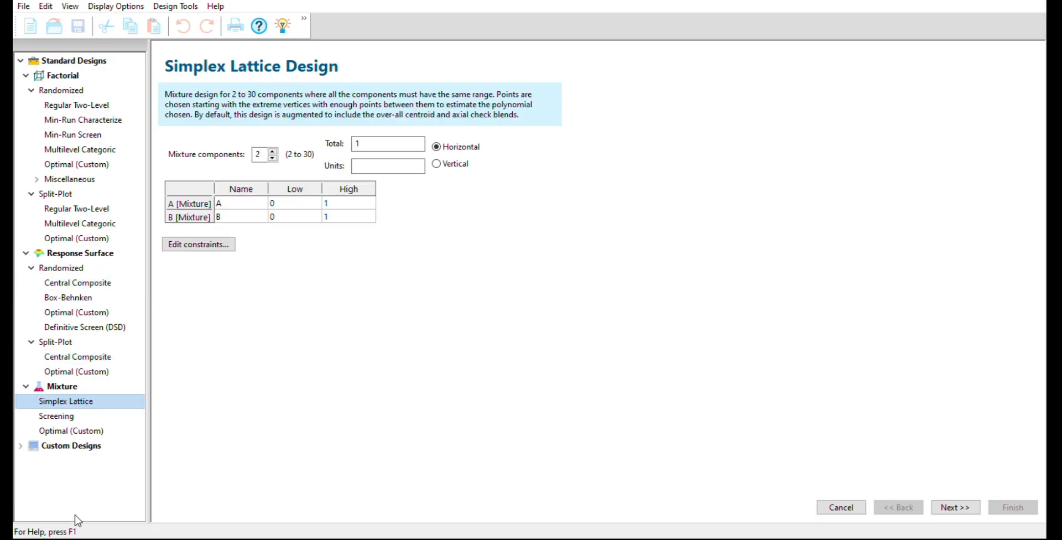
click(71, 445)
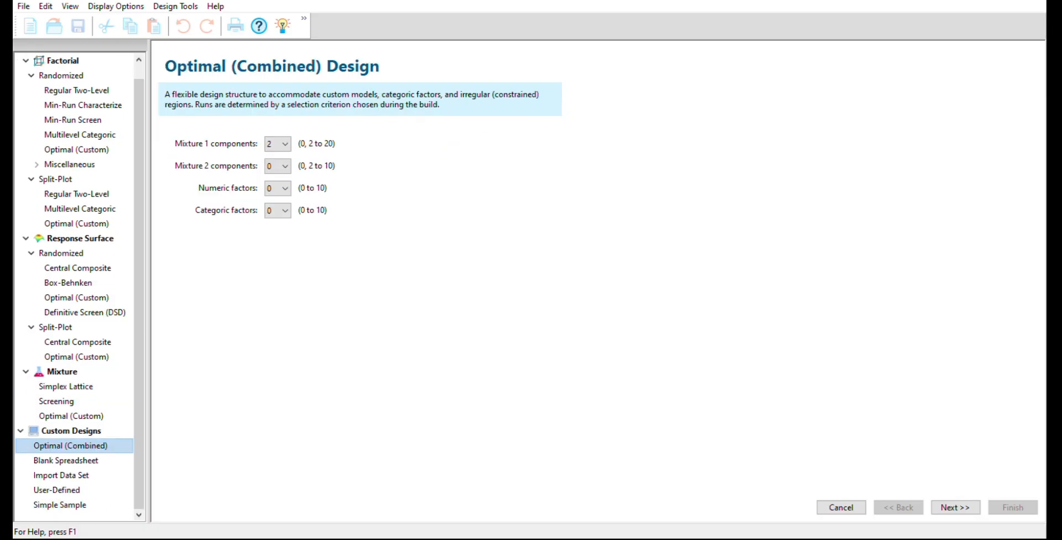
View the setup pages of the factorial Min-Run Screen and the response surface Box-Behnken and Central Composite designs
scroll(75, 304, up, 1)
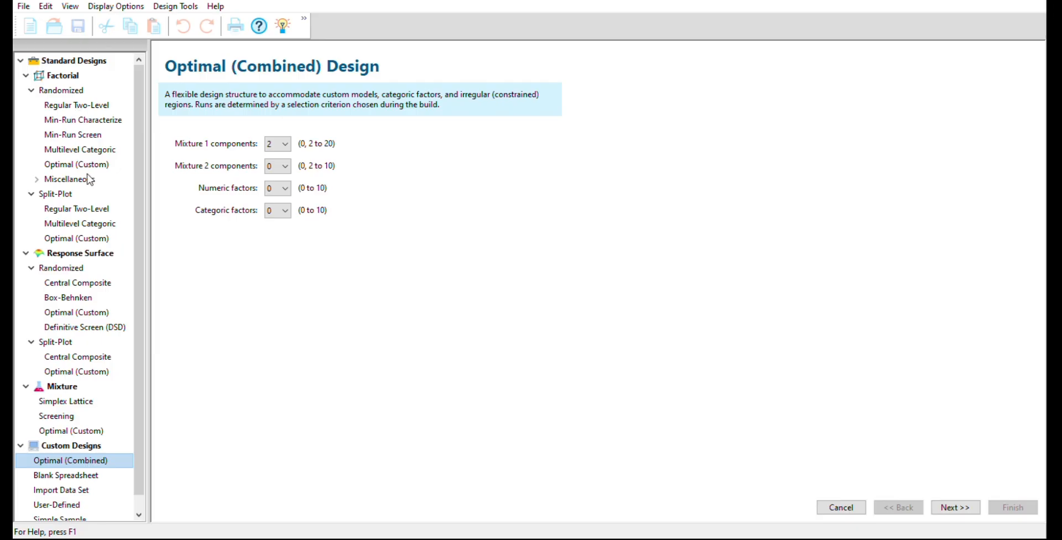
click(94, 136)
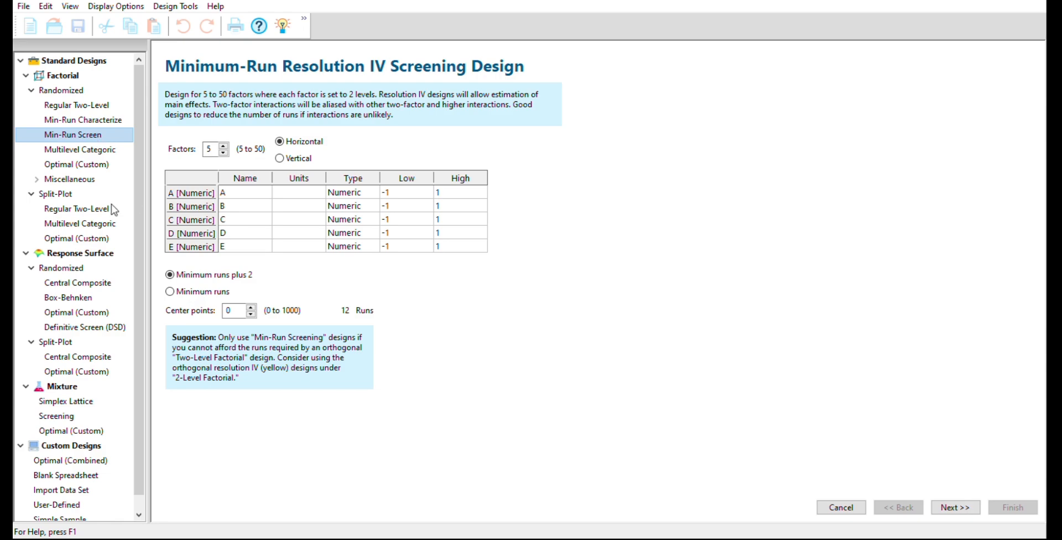
scroll(110, 210, down, 1)
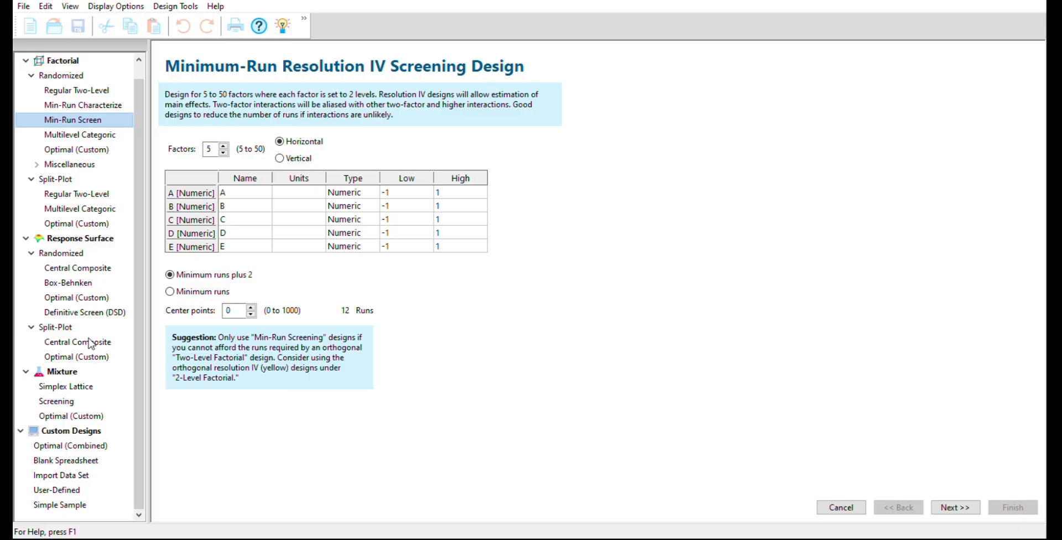
click(78, 283)
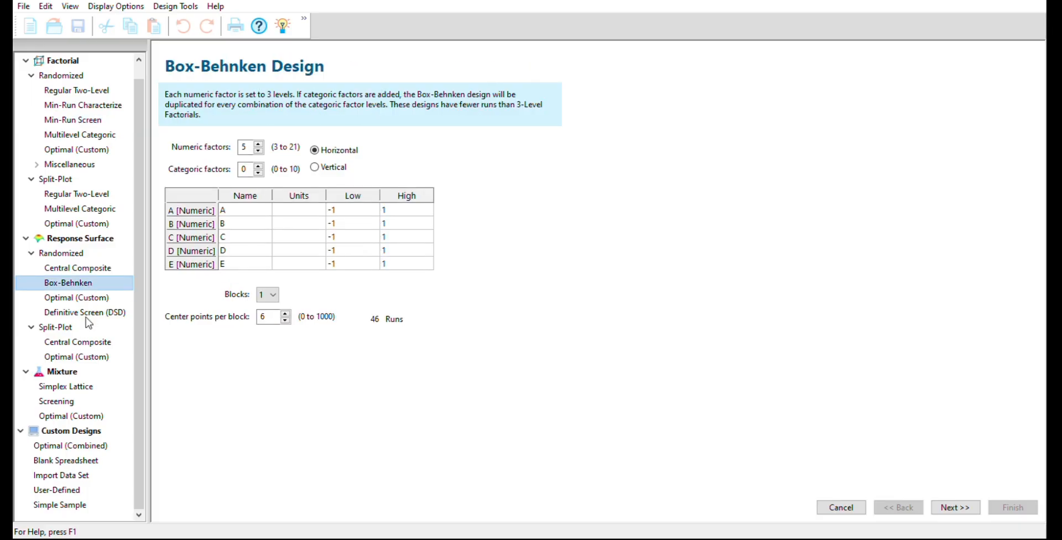
key(Up)
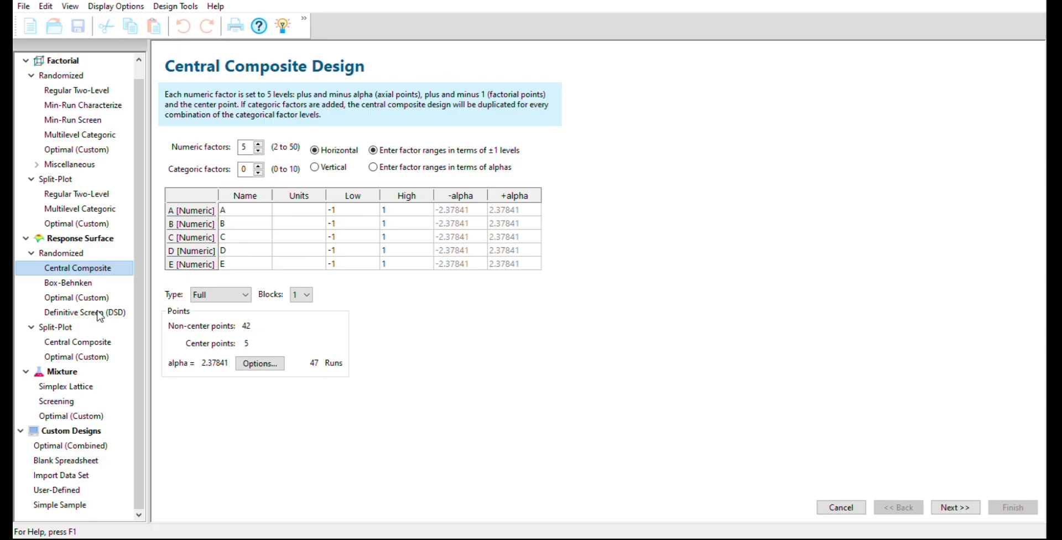
Choose the randomized factorial Optimal (Custom) design and name factor A "Na starch glycolate" with % as its unit
scroll(81, 273, up, 1)
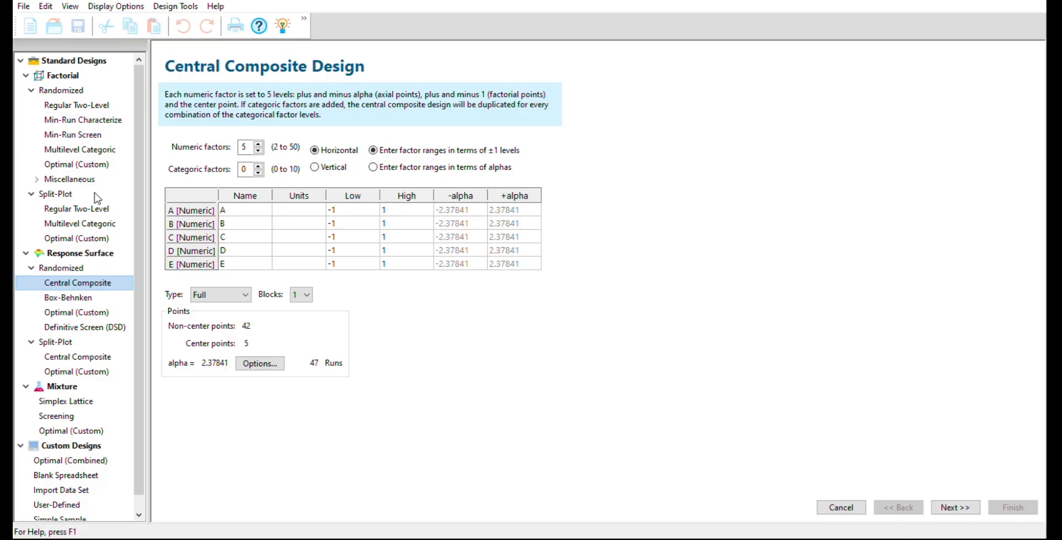
click(90, 165)
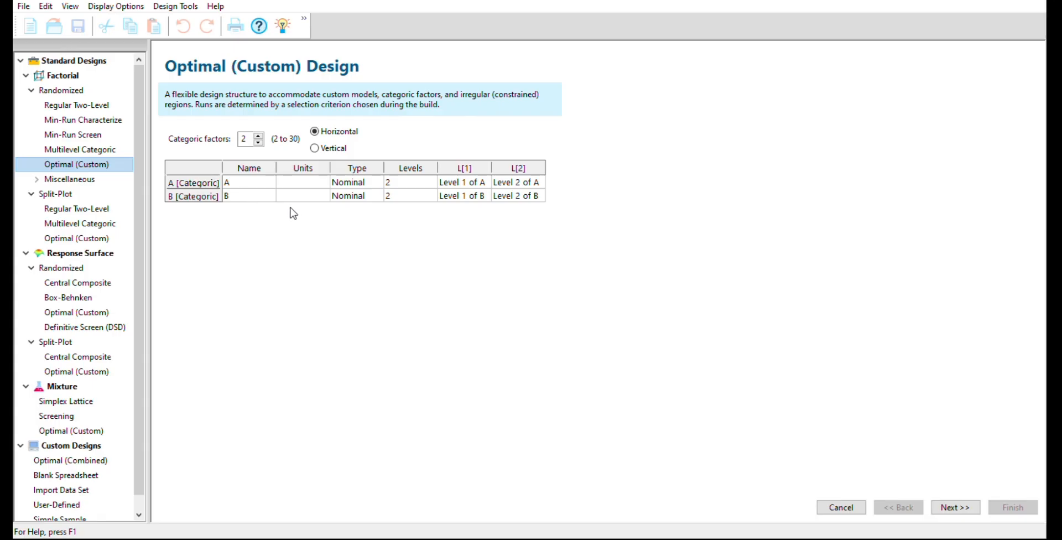
key(Tab)
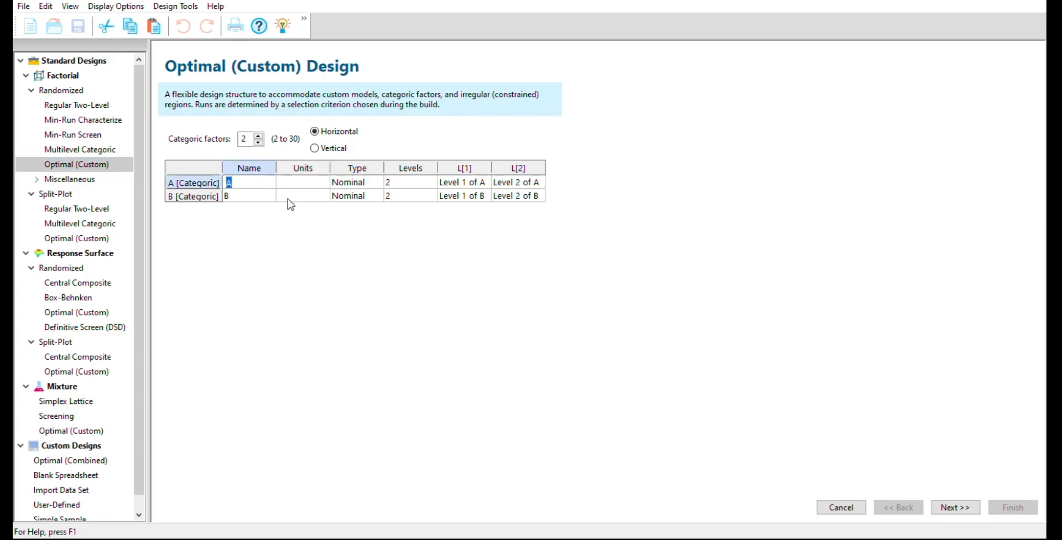
text(nn)
key(BackSpace)
text(N)
text(a starch )
text(glyco)
text(late)
key(Tab)
text(%)
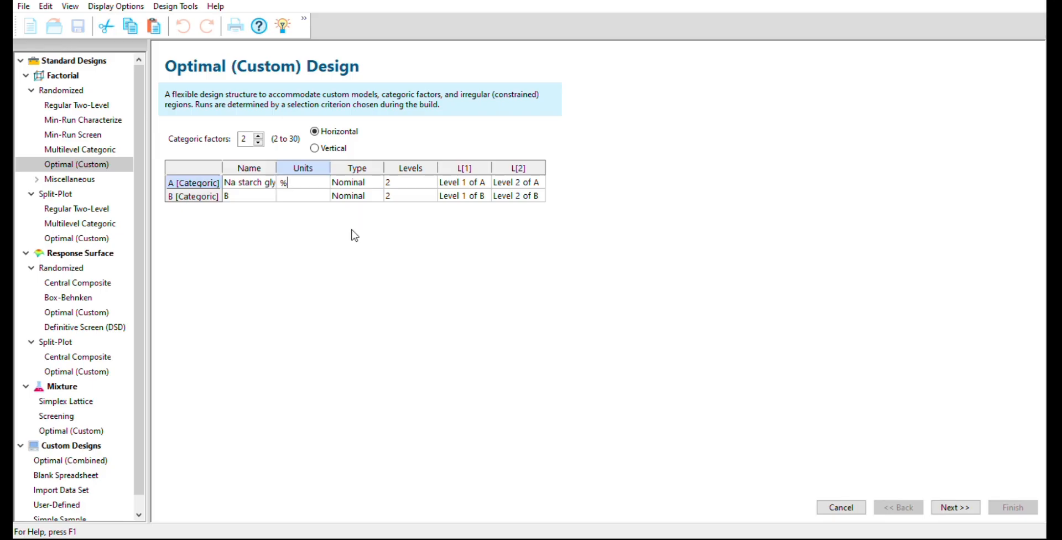
Name factor B "Pregelatinized starch" with % as its unit
key(Return)
text(Pre)
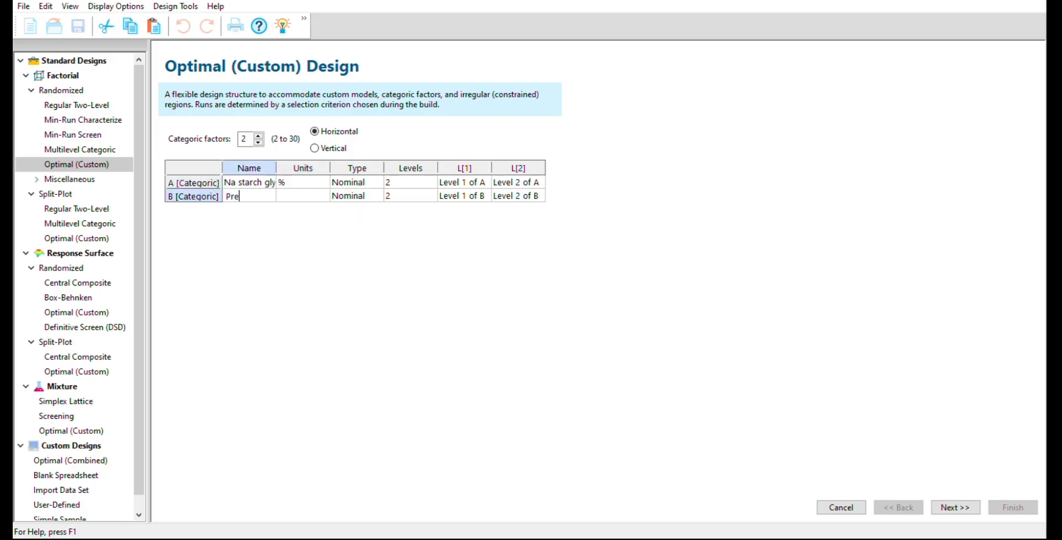
text(gelatinized)
text( starch)
key(Tab)
text(%)
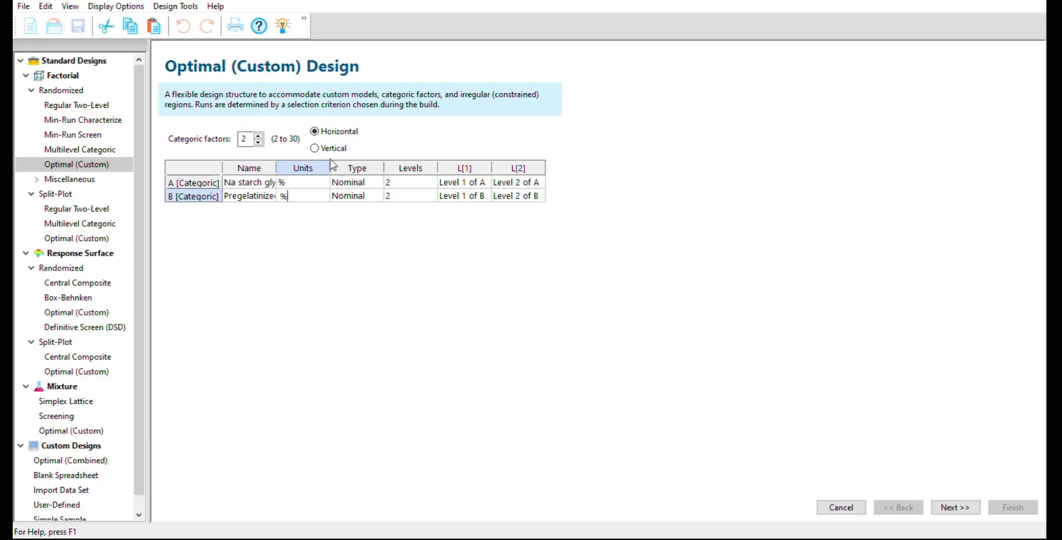
Set the number of levels to 3 for both categoric factors
key(Tab)
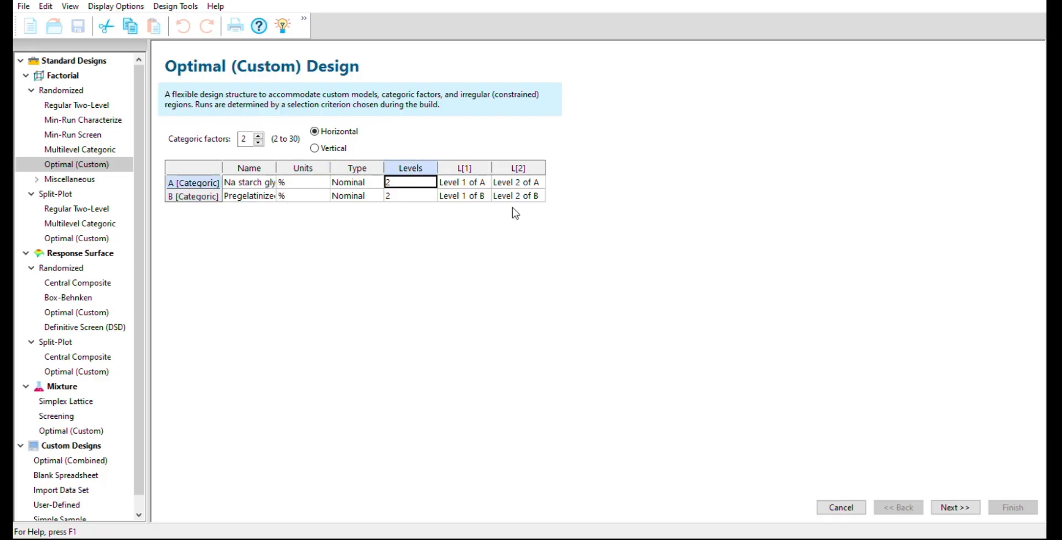
text(3)
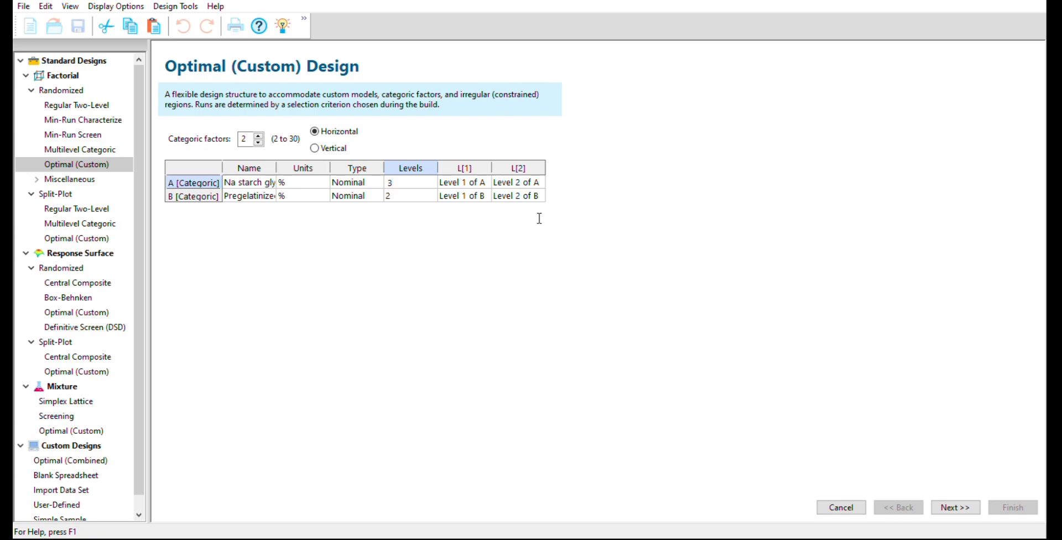
key(Return)
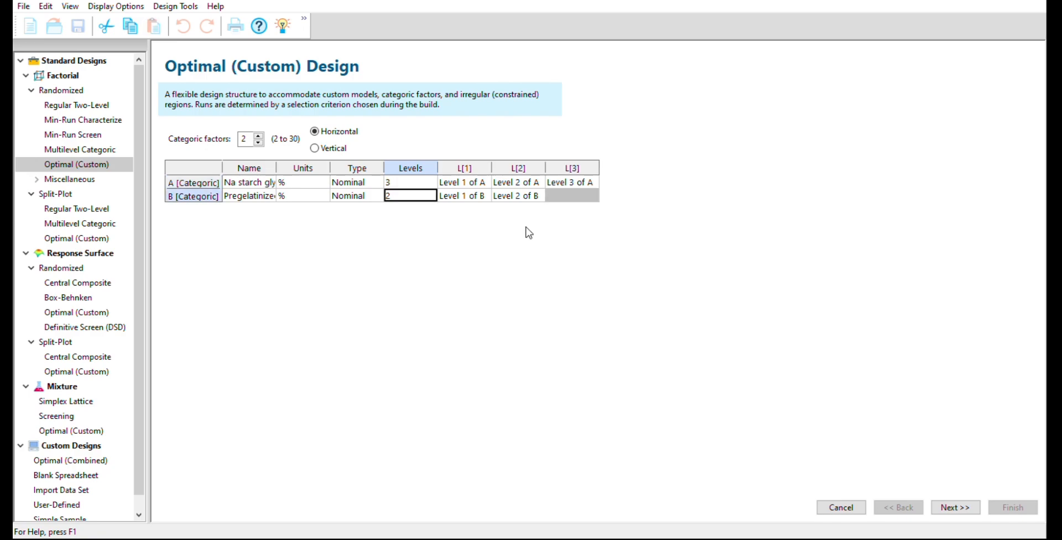
text(3)
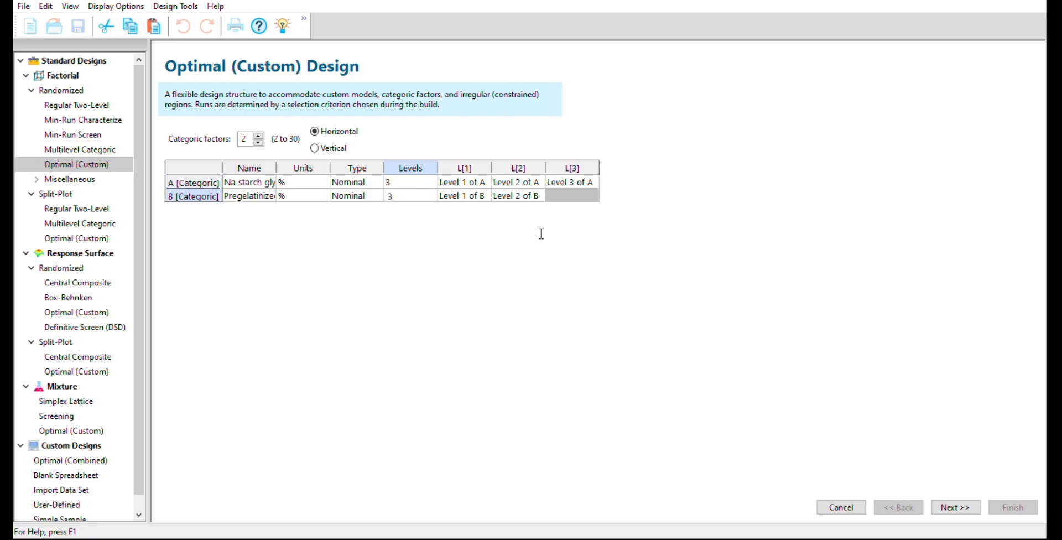
key(Return)
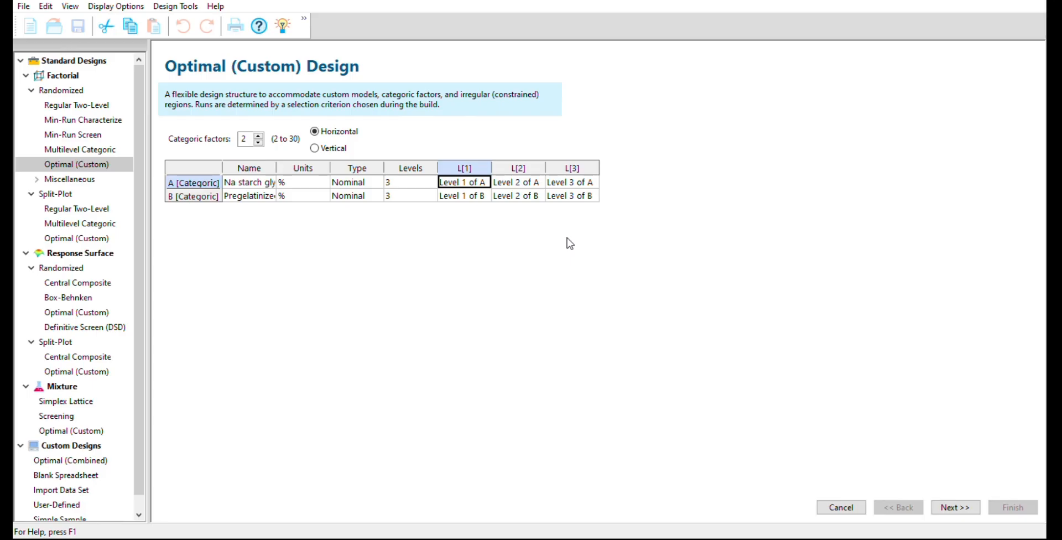
Enter 4, 6 and 8 as the three levels of factor A, the Na starch glycolate
text(4)
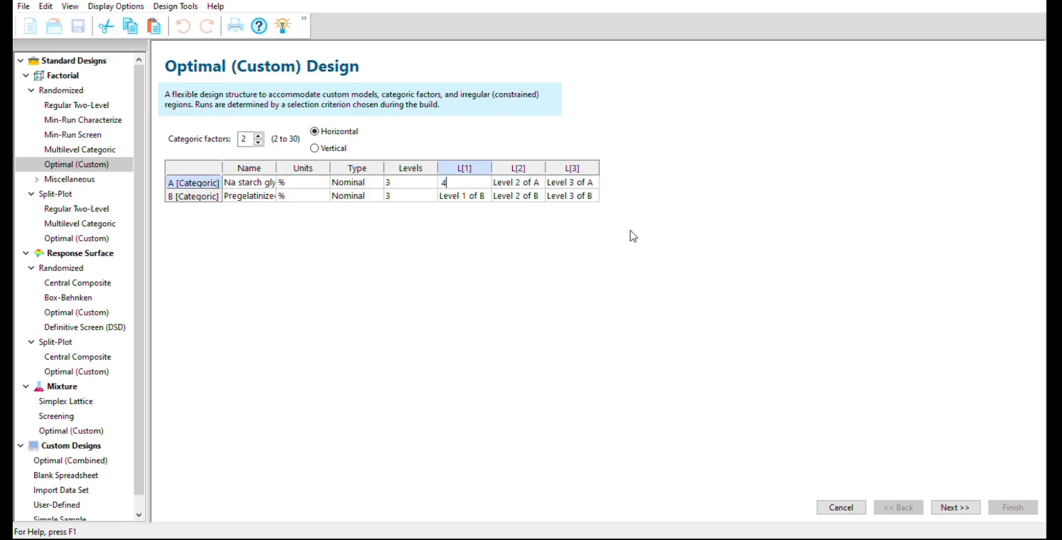
key(Tab)
text(6)
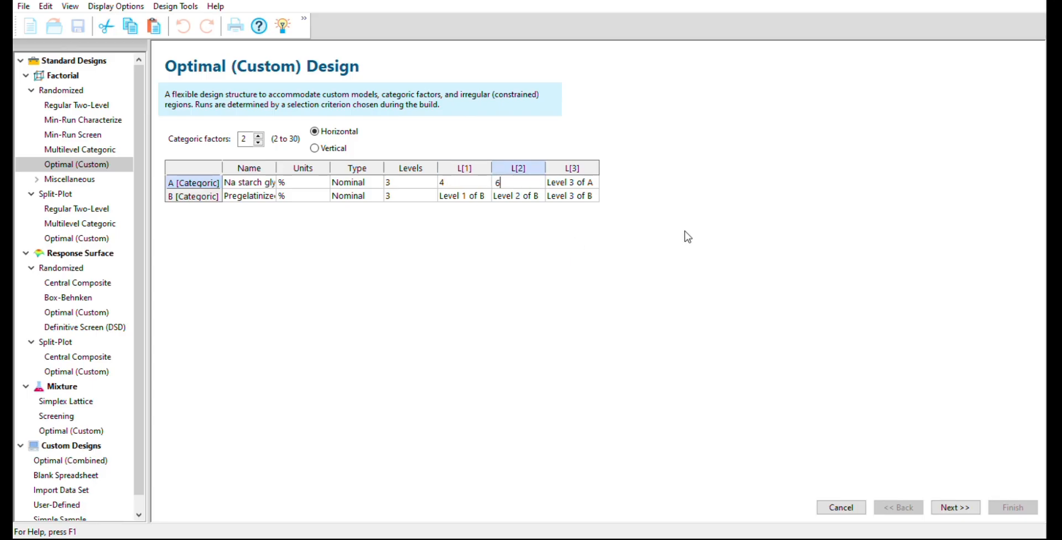
key(Tab)
text(8)
key(Tab)
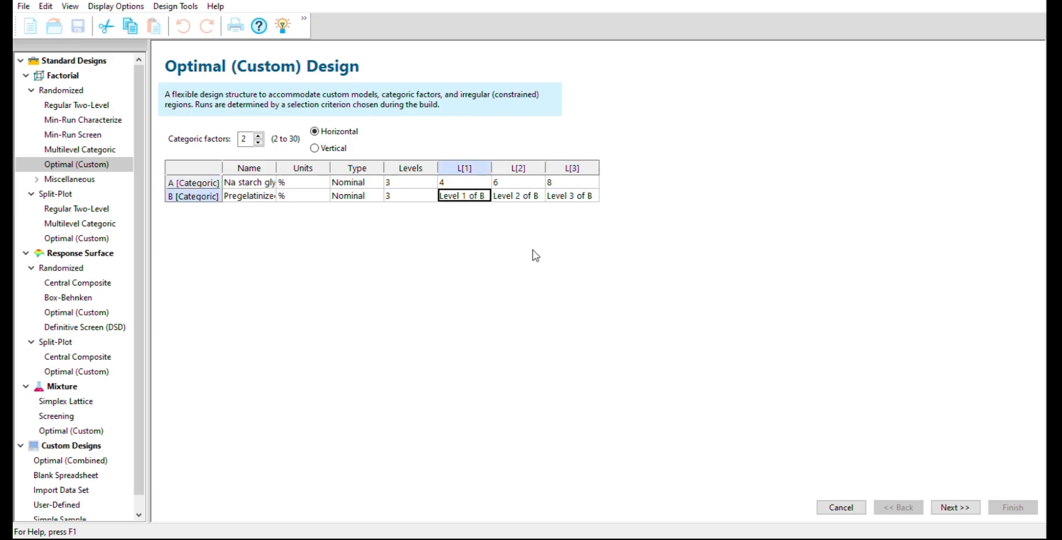
Enter 6, 9 and 12 as the three levels of factor B, the pregelatinized starch
text(6)
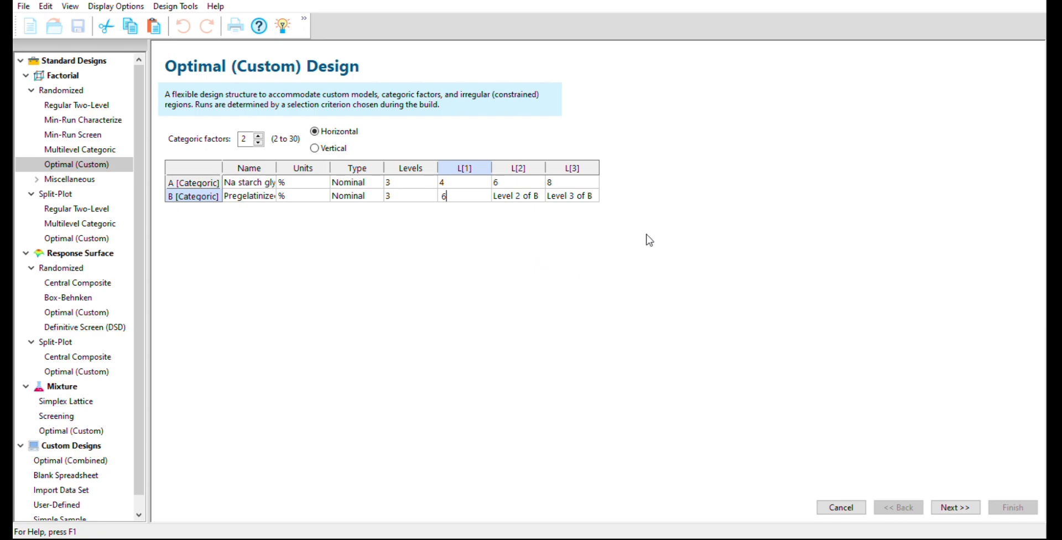
key(Tab)
text(9)
key(Tab)
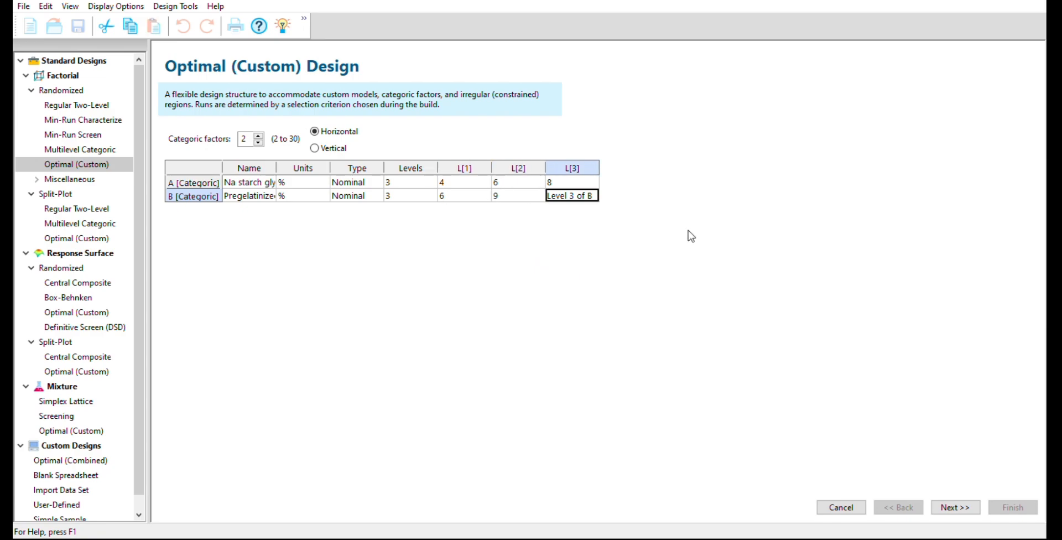
text(12)
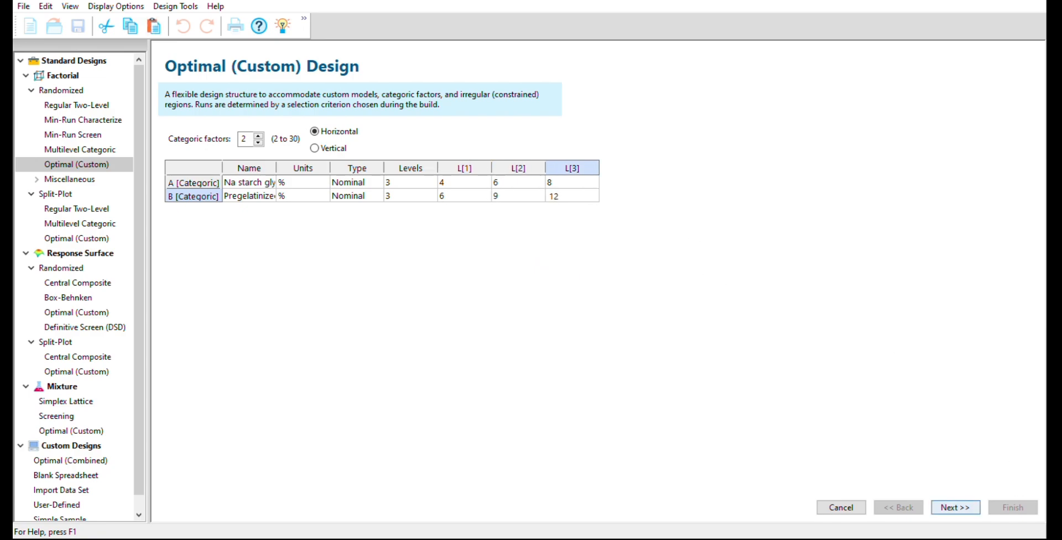
Continue to the optimal design's search and run settings and set the lack-of-fit points to 1
click(955, 507)
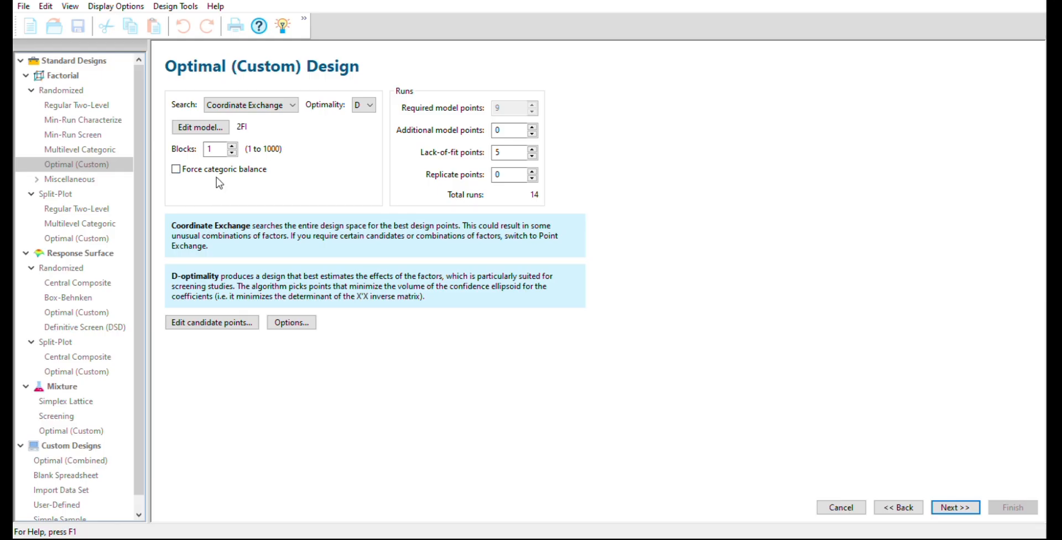
key(shift+Tab)
key(Down)
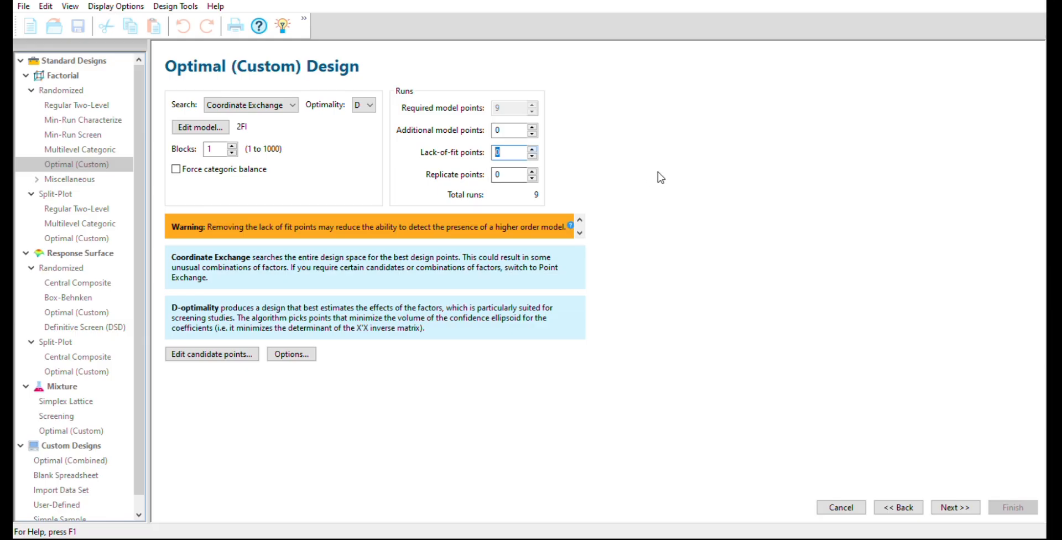
key(Up)
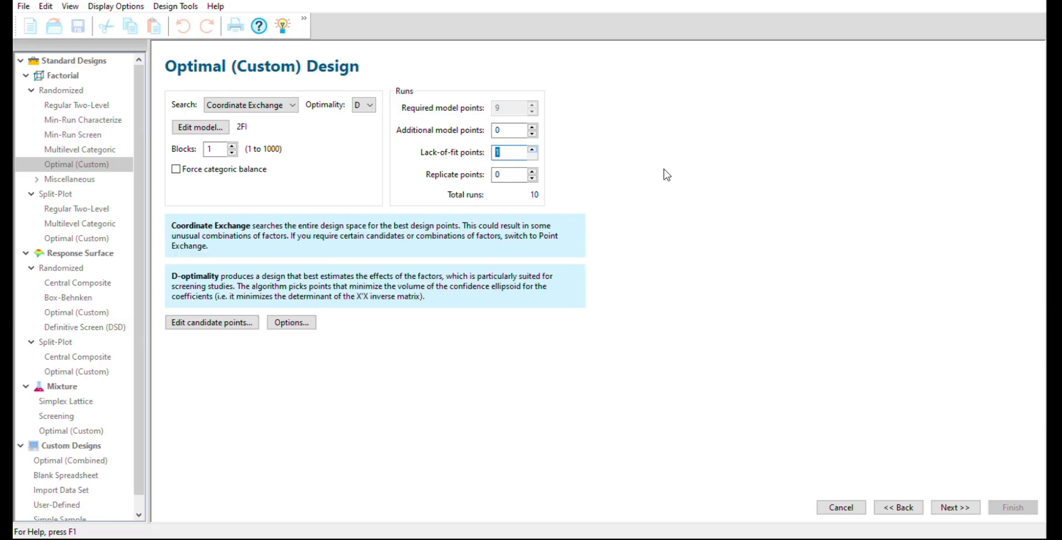
Set the lack-of-fit points to 0 and continue to the response definition page
key(Up)
key(Down)
key(Down)
key(Down)
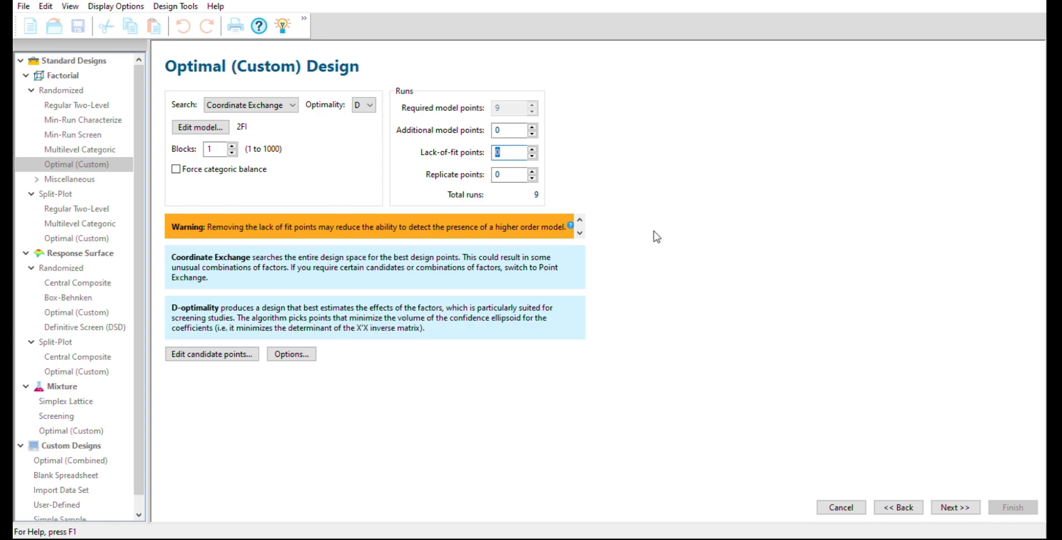
click(955, 507)
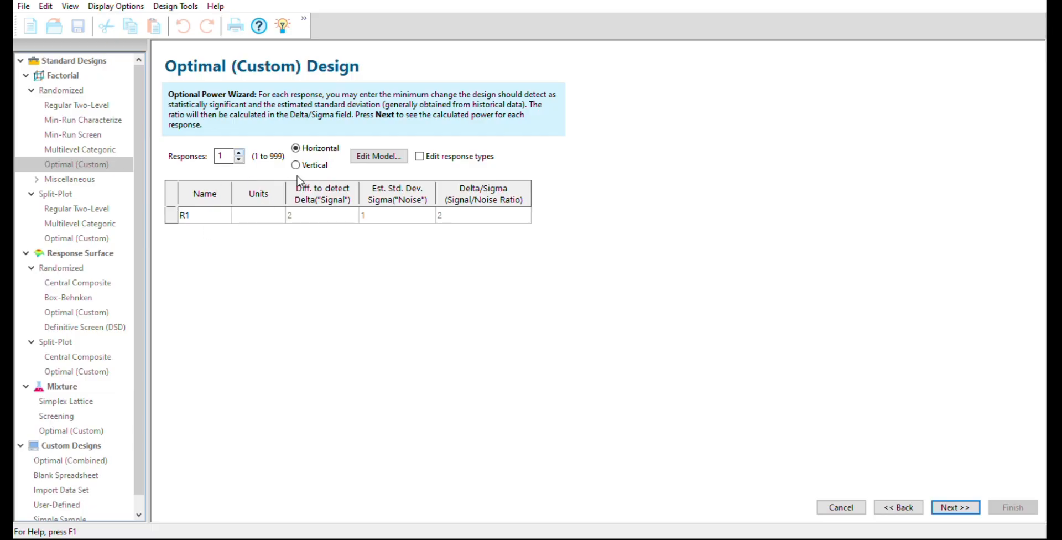
Set the number of responses to 5
key(Up)
key(Up)
key(Up)
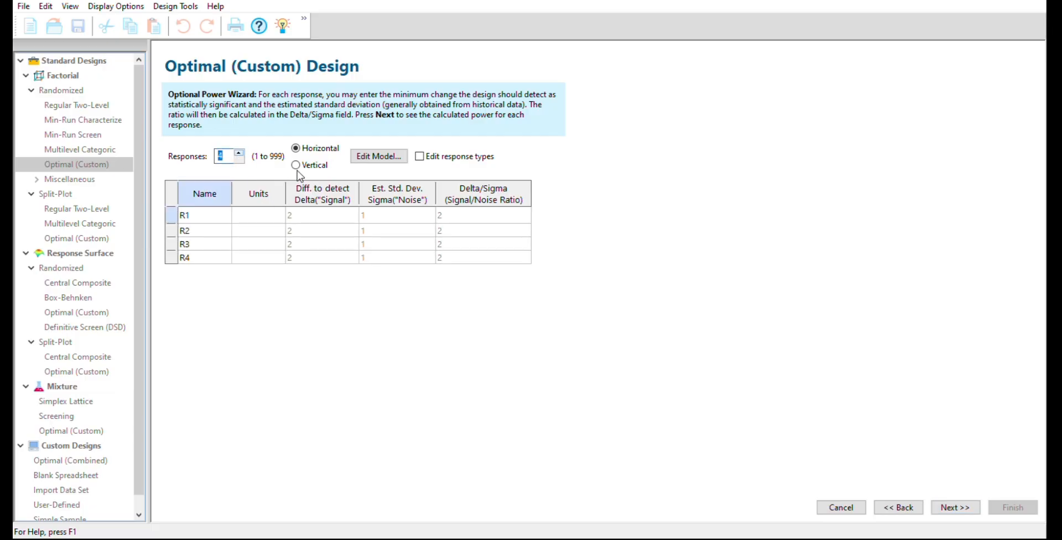
key(Up)
key(Tab)
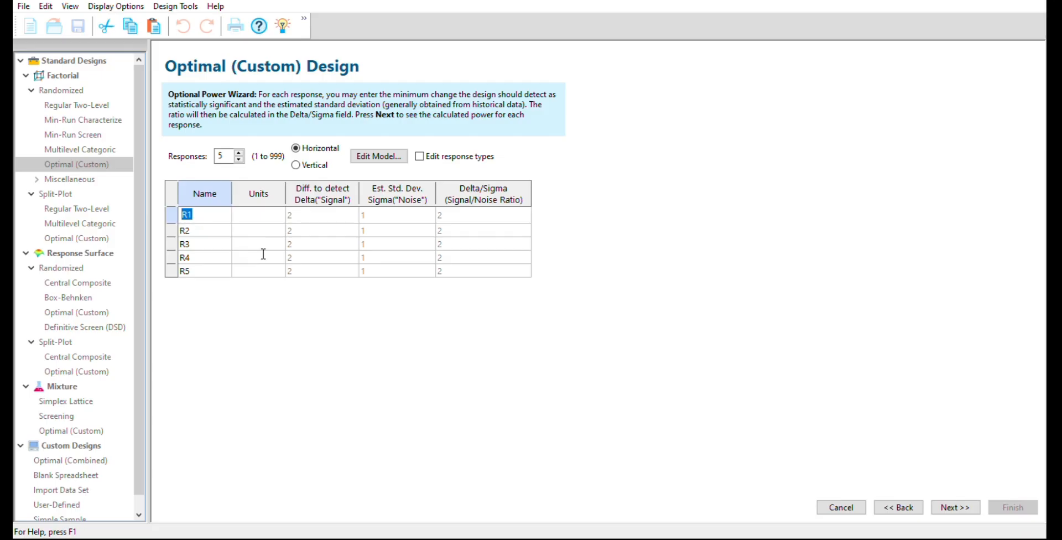
Name the first response Disintegration time and the second response Friability
text(Disint)
text(egration)
text( time)
key(Return)
text(F)
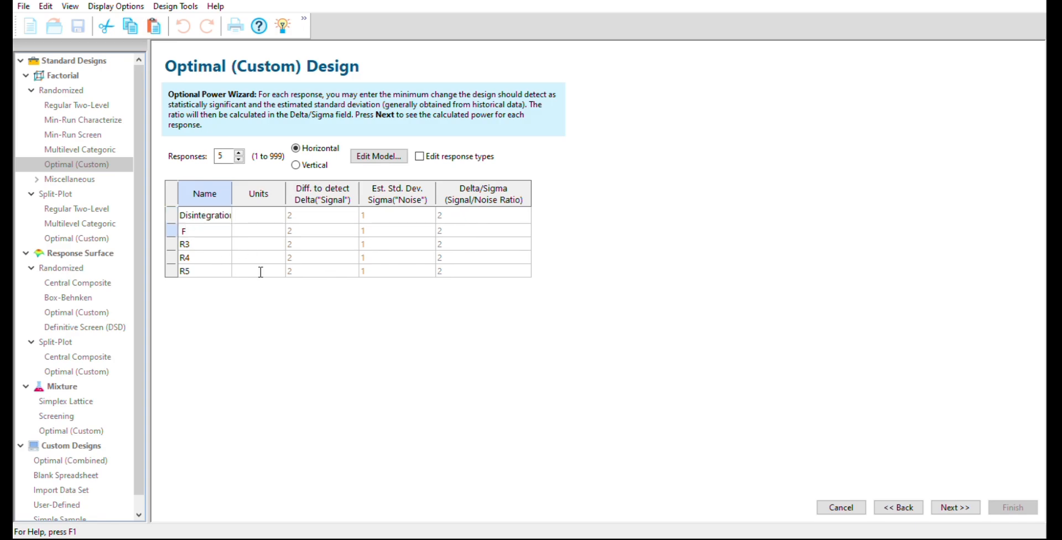
text(riability)
key(Tab)
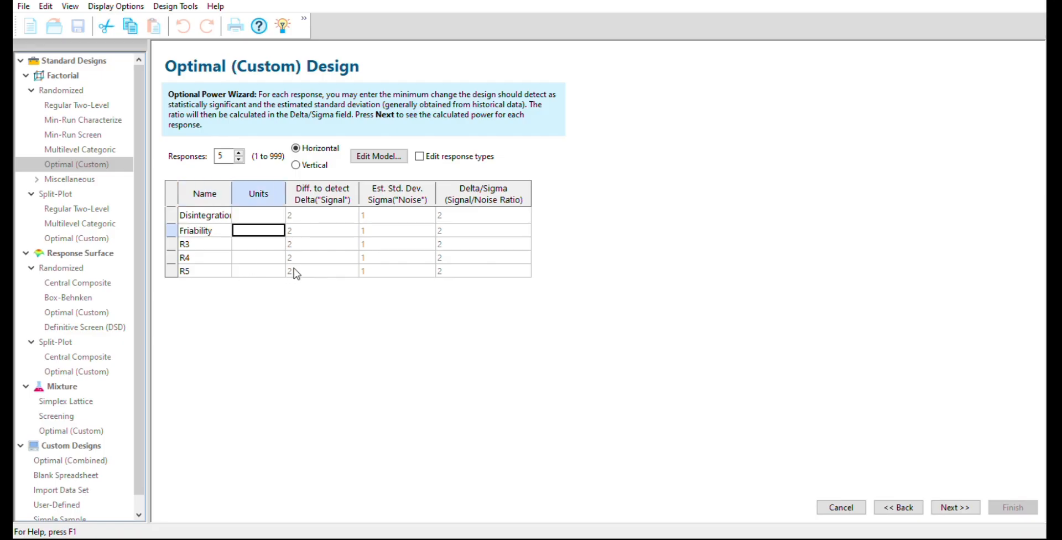
Set the units to % for Friability and min for Disintegration time
text(%)
key(Up)
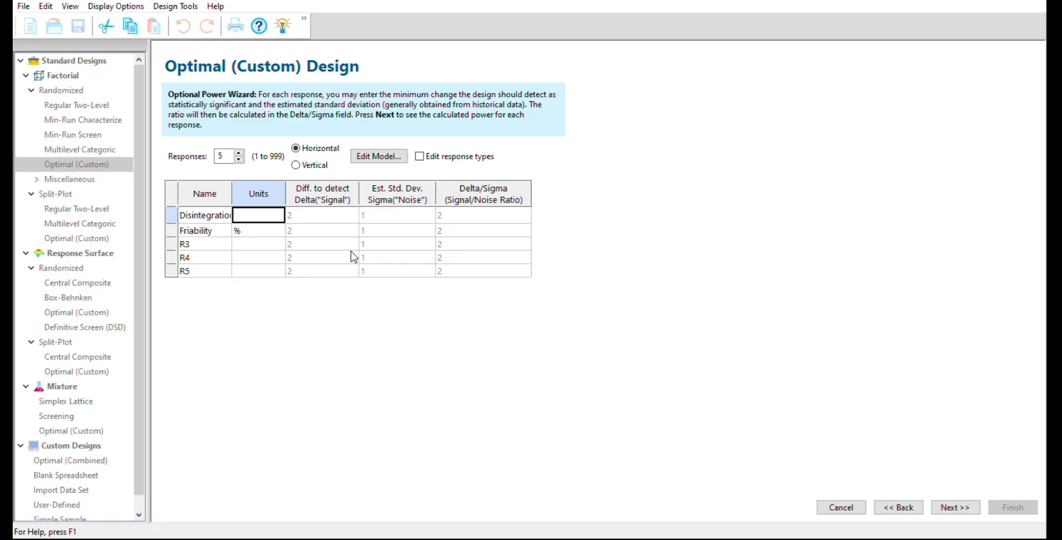
text(min)
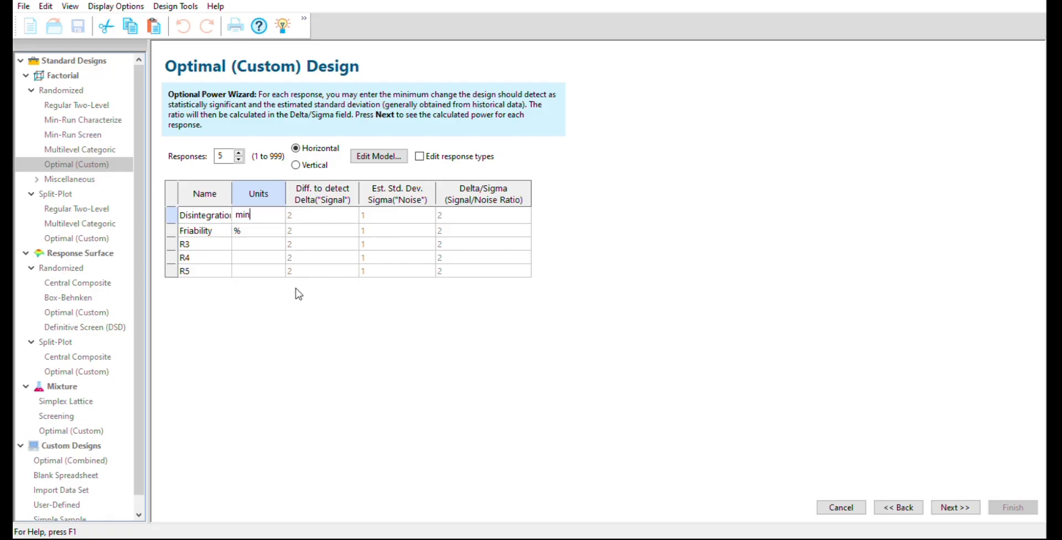
Define the third response as Hardness with kg/cm as its units
key(Down)
key(Down)
text(kg/cm)
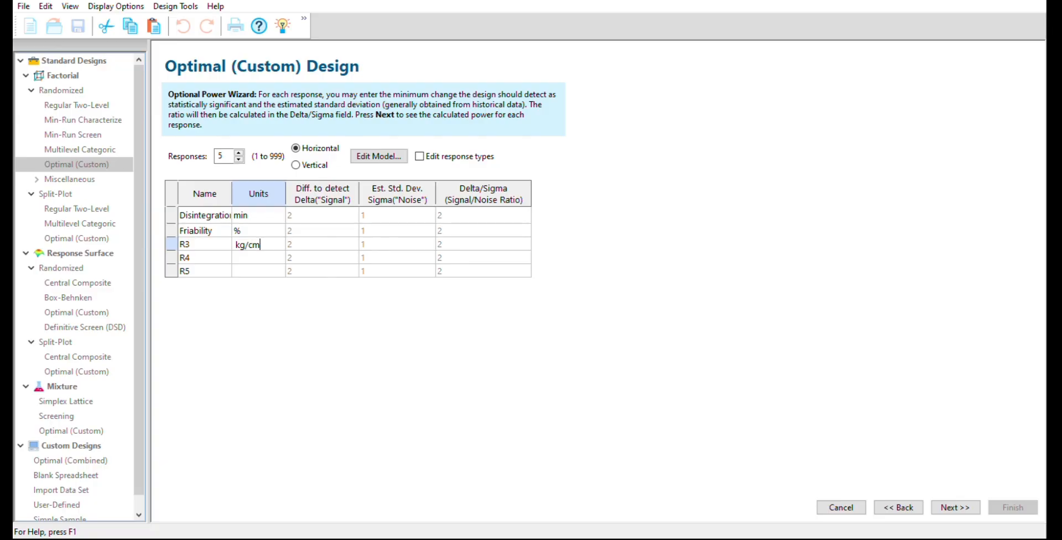
key(Left)
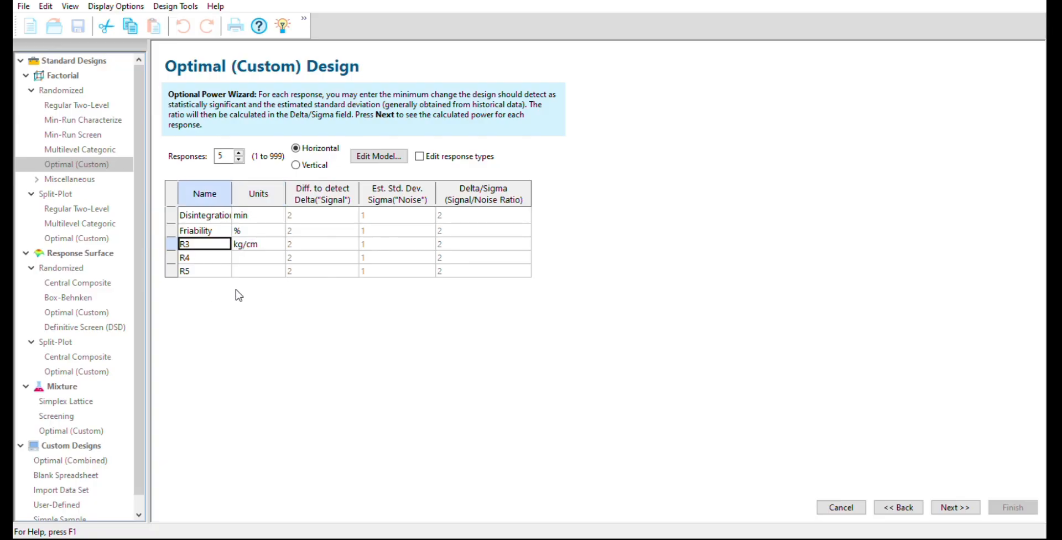
text(Hardness)
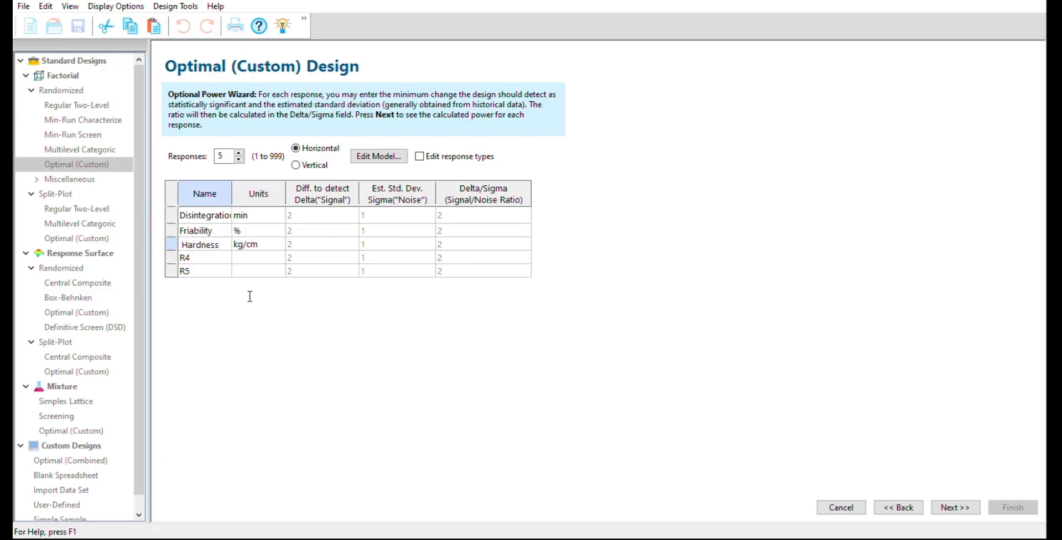
Name the fourth response % Drug release at 15 min and the fifth response % Drug release at 30 min
key(Down)
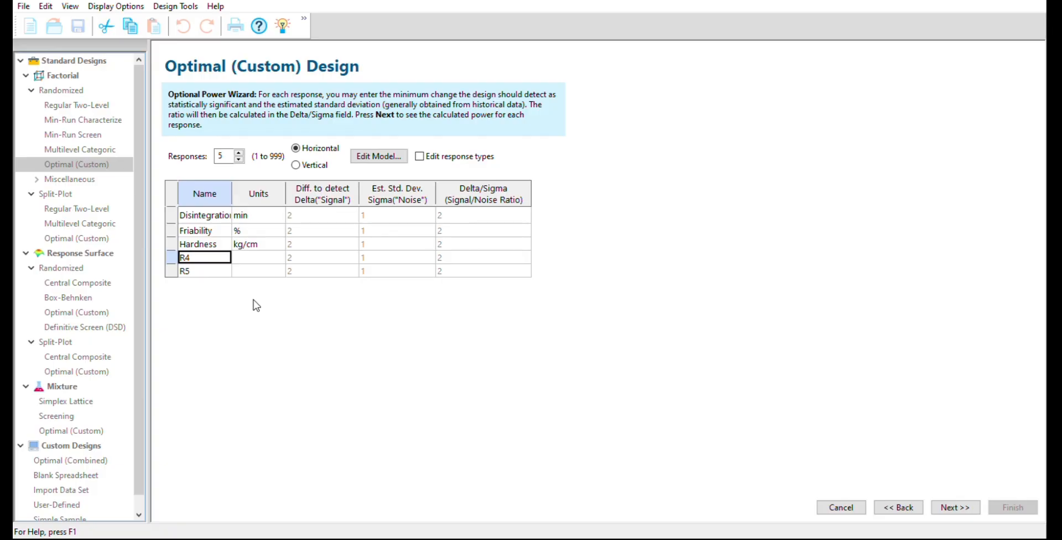
text(% D)
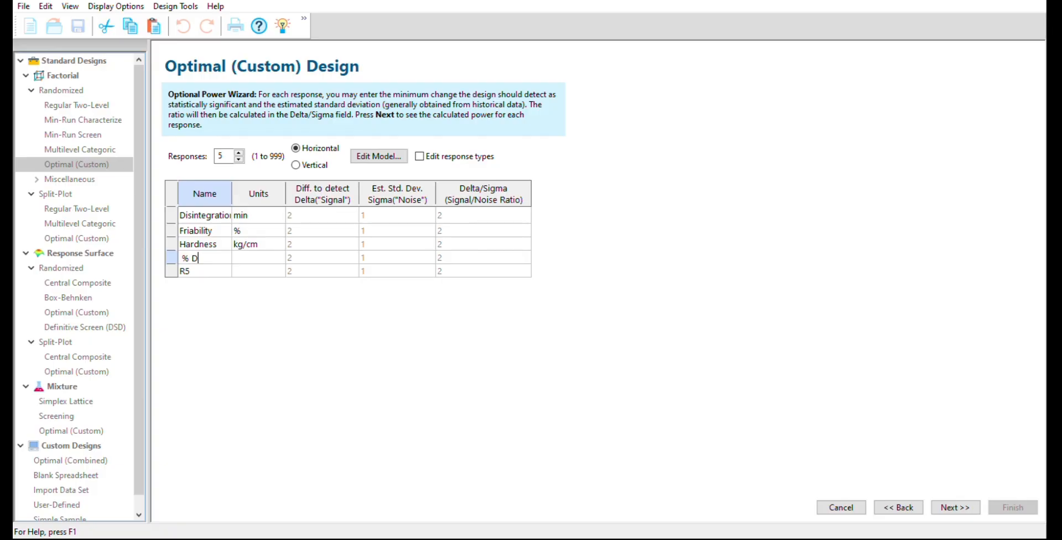
text(rug release at)
text( 15 min)
key(Return)
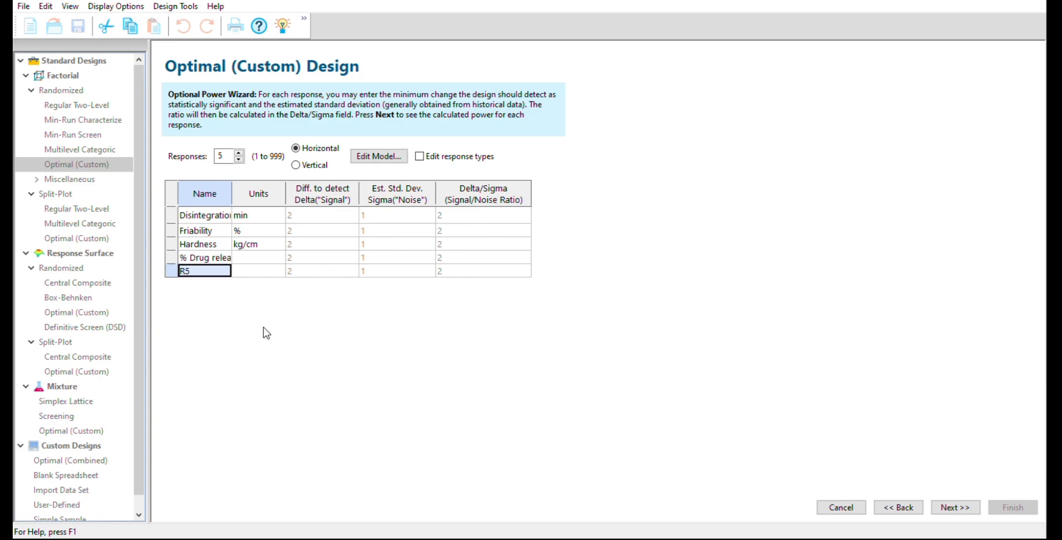
text(% Dru)
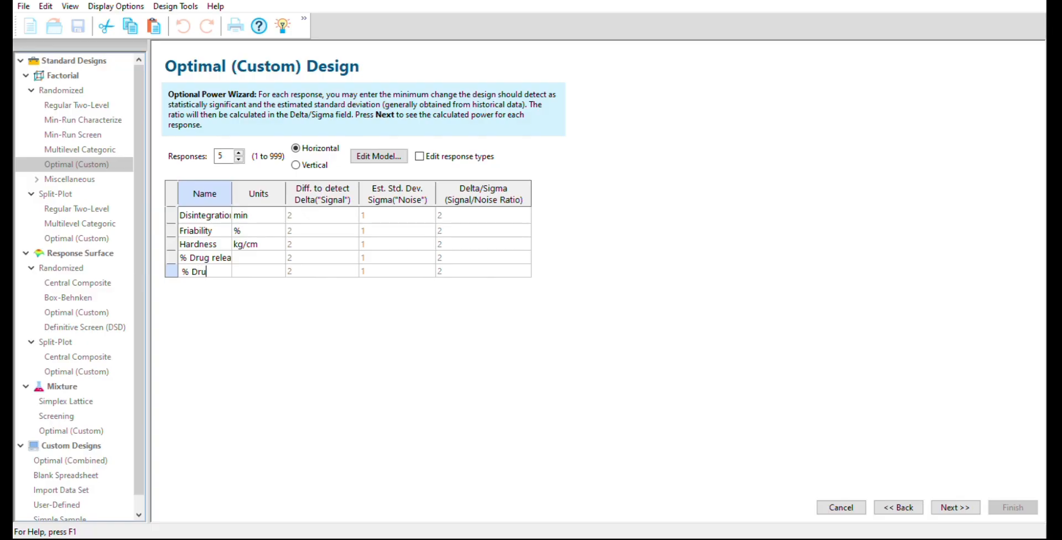
text(g release at)
text( 30 min)
key(Return)
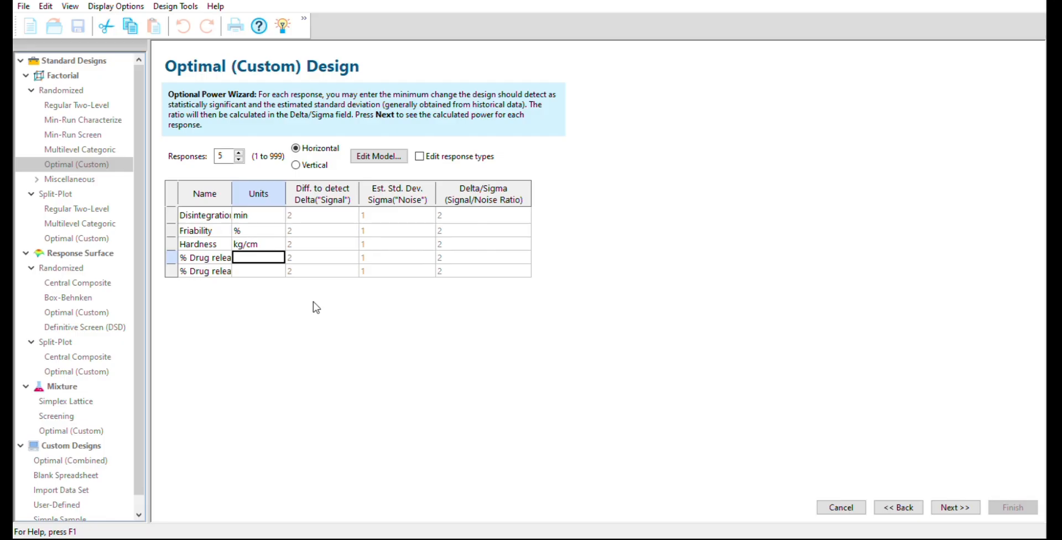
Set the units of both drug release responses to % and widen the Name column to show the full names
text(%)
key(Return)
text(%)
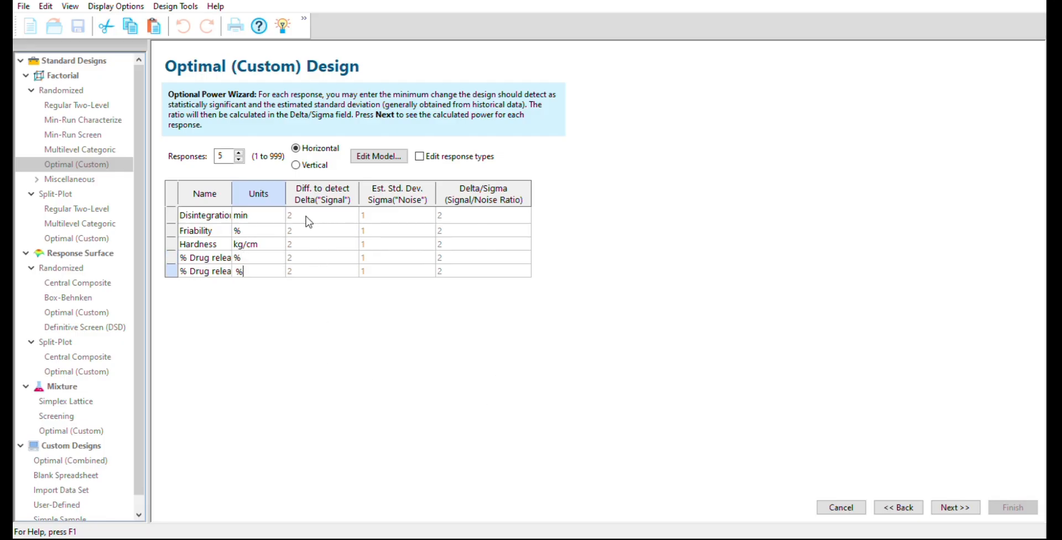
drag(293, 225, 399, 219)
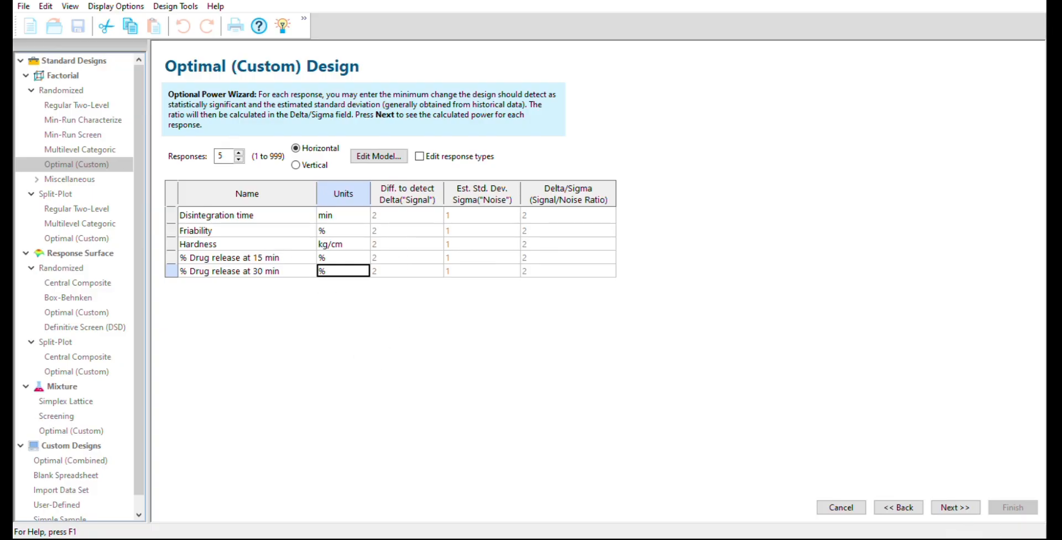
Proceed past the design power summary to generate the design, and widen both factor columns to show their full names
click(955, 507)
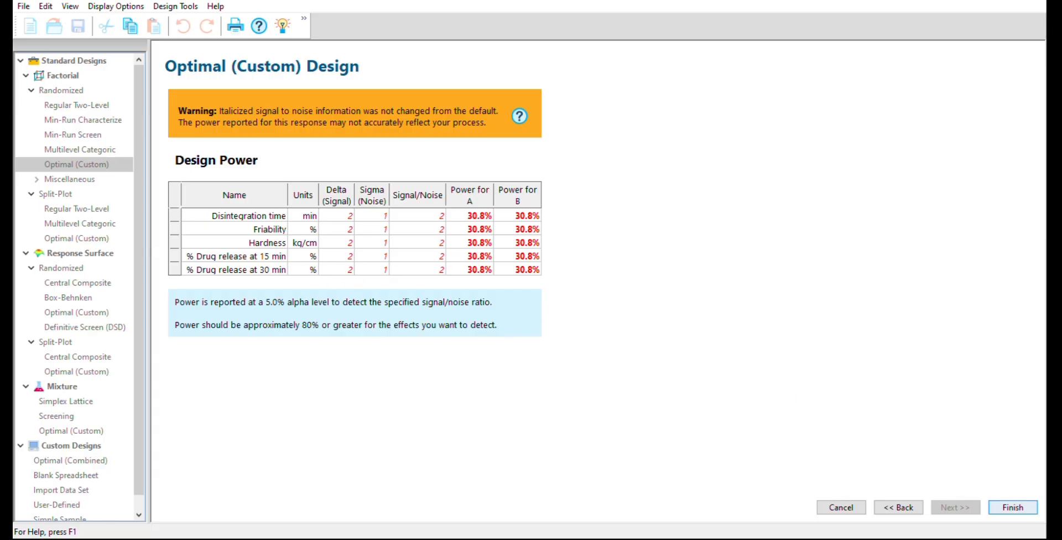
click(1013, 507)
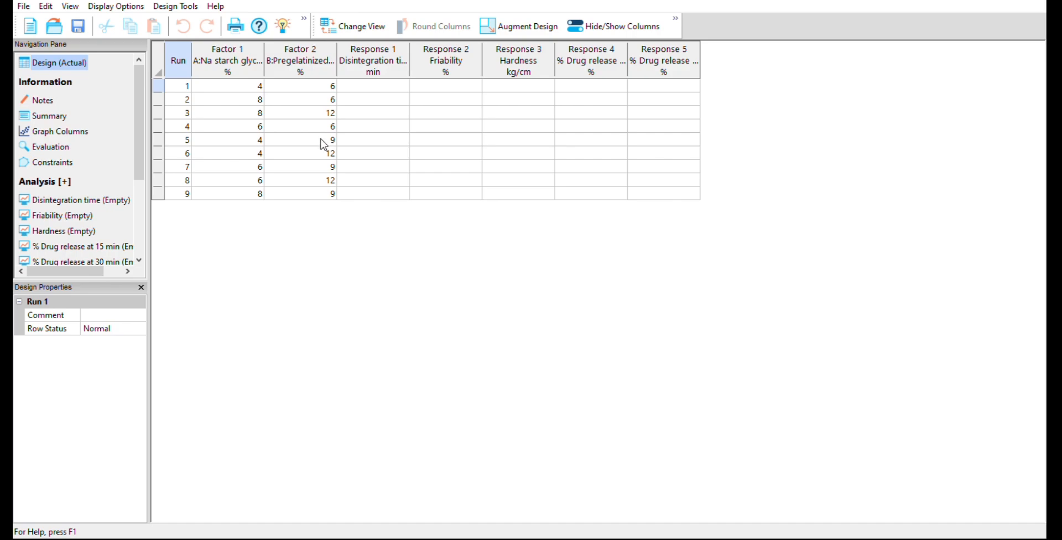
drag(336, 68, 392, 58)
drag(484, 58, 524, 58)
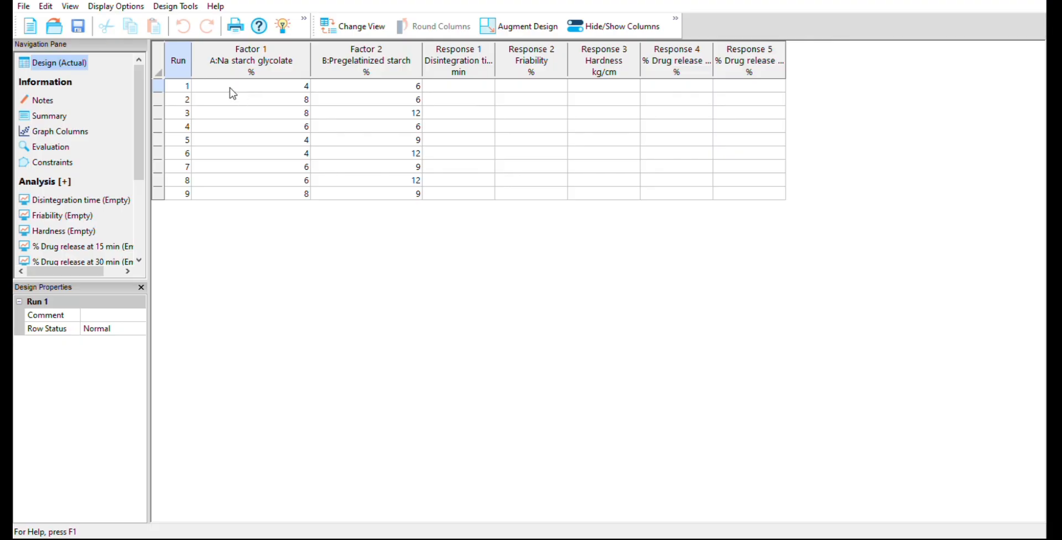
drag(232, 93, 239, 227)
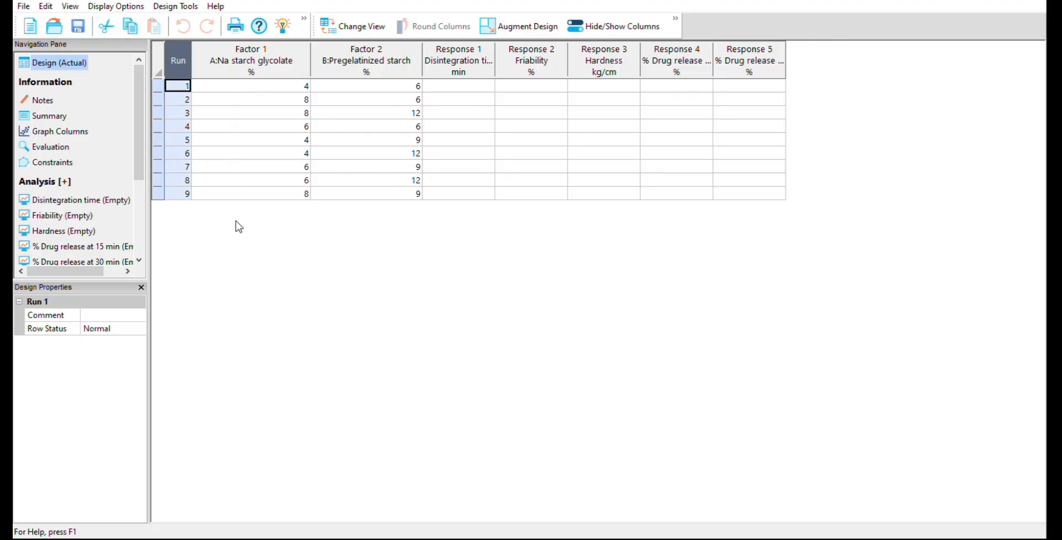
click(229, 113)
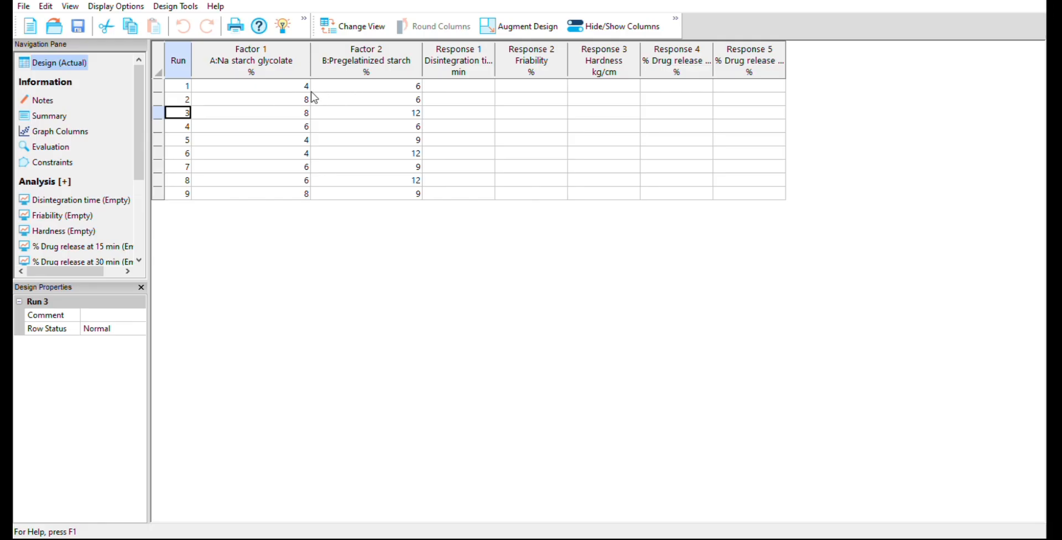
drag(311, 93, 336, 95)
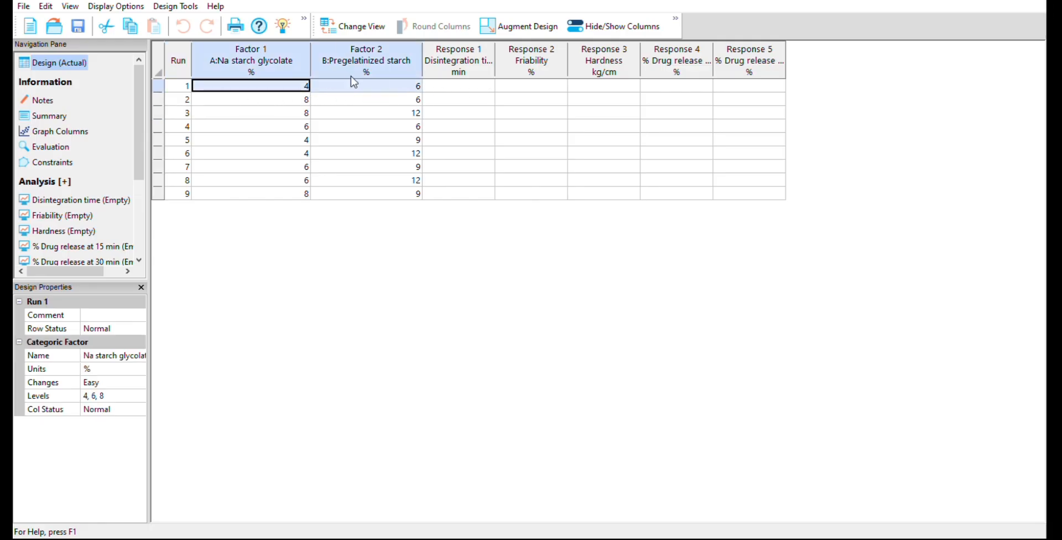
click(370, 91)
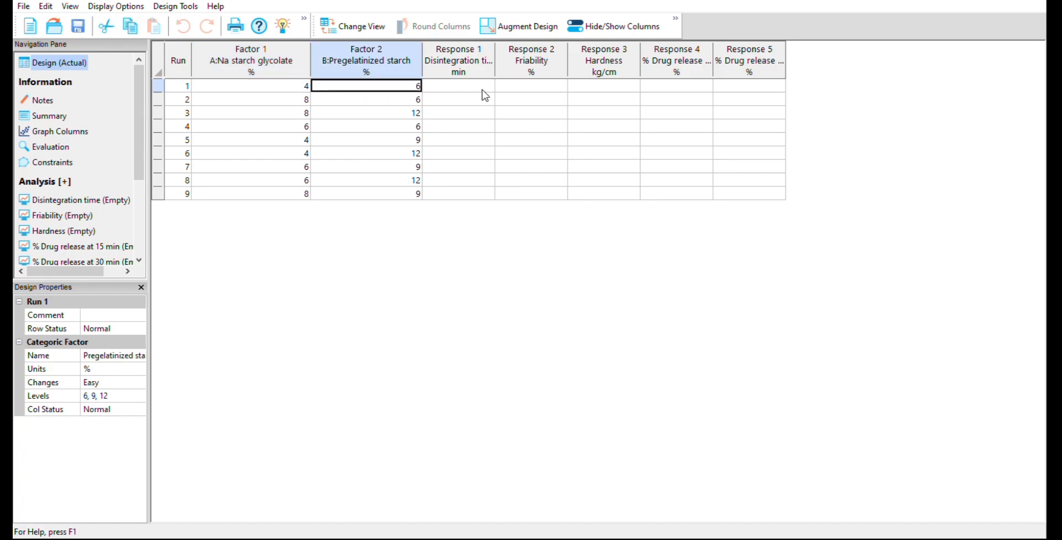
click(343, 100)
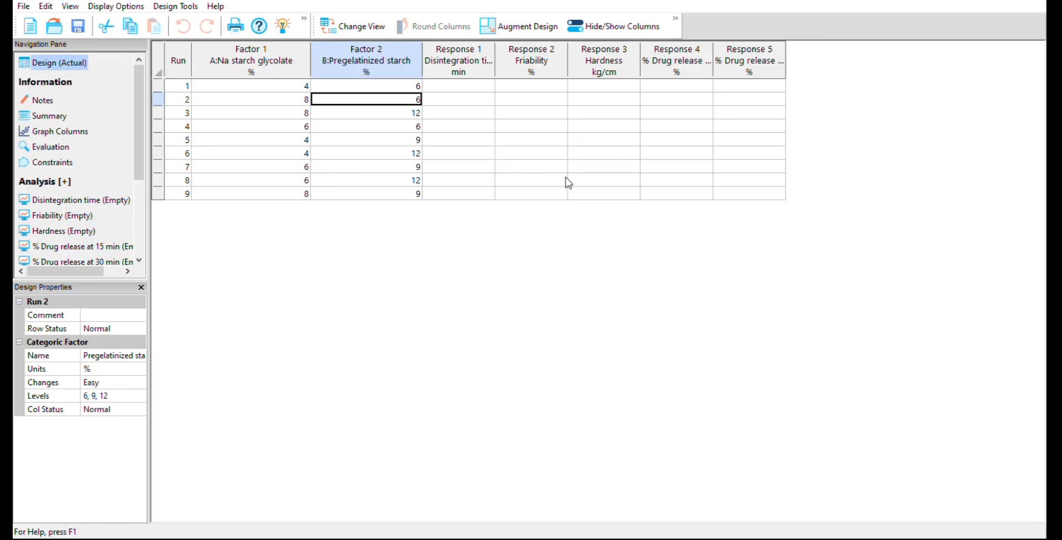
Widen the Disintegration time and both % Drug release response columns until their full names fit
drag(625, 59, 660, 58)
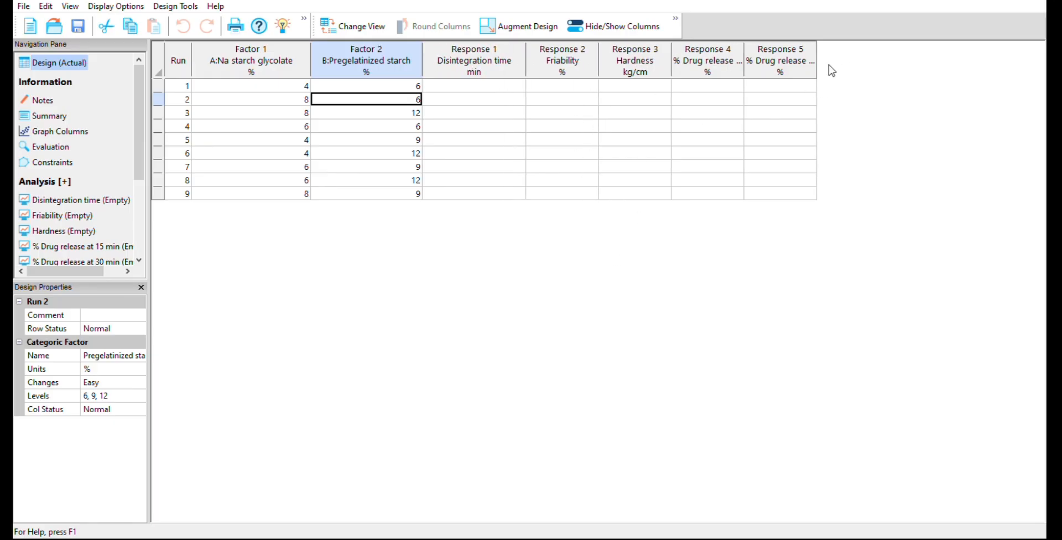
click(934, 59)
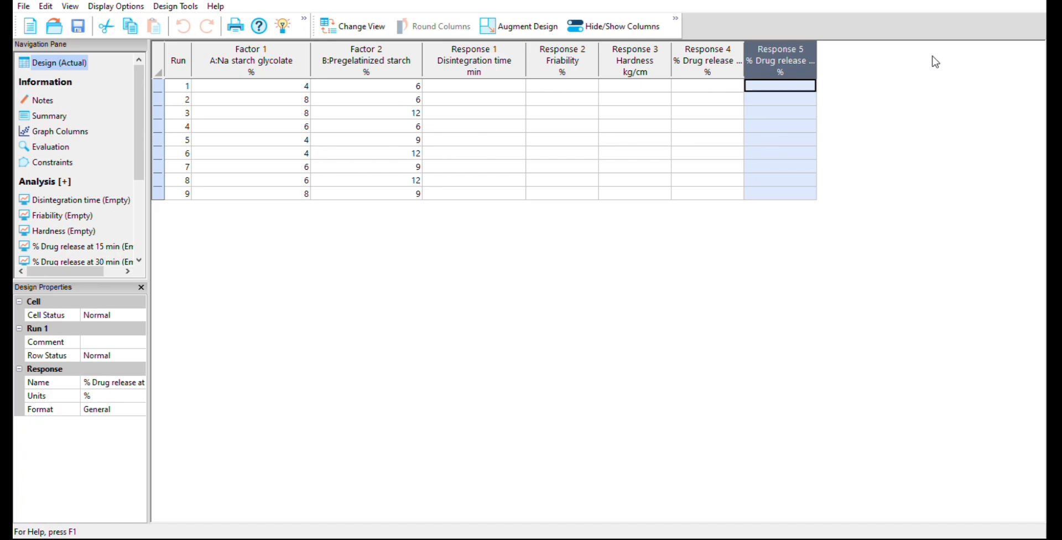
click(931, 58)
drag(935, 59, 994, 51)
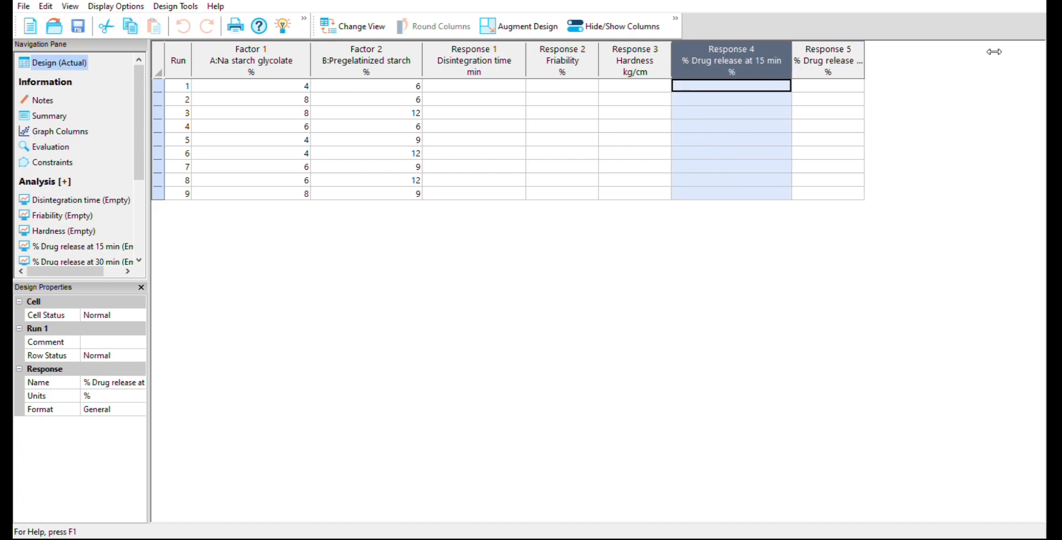
drag(864, 59, 921, 59)
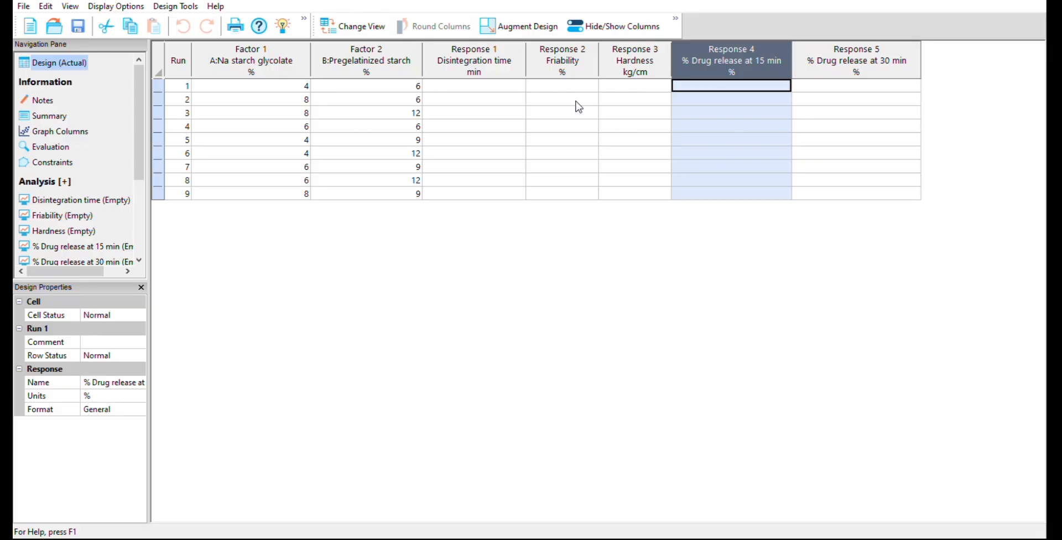
drag(343, 93, 490, 220)
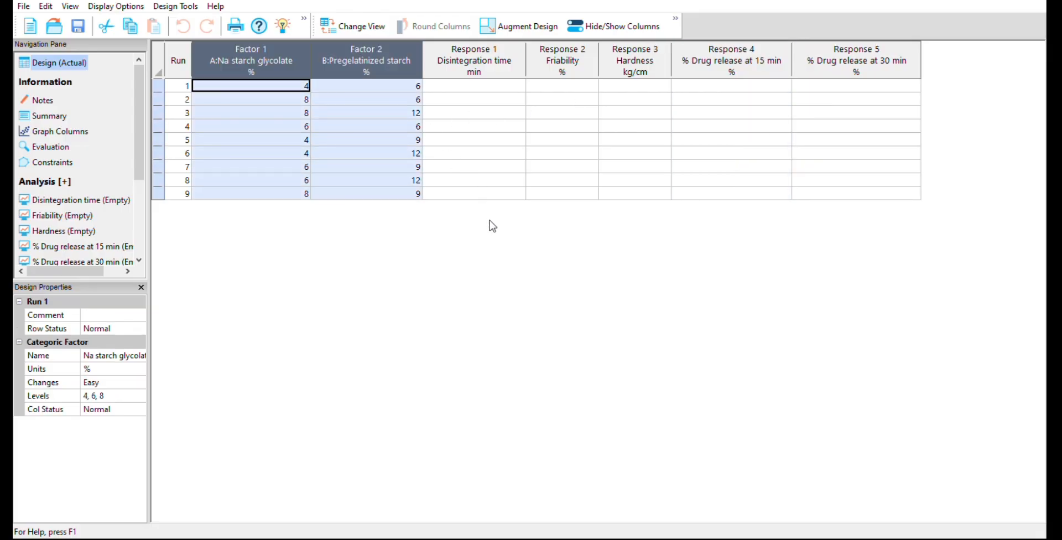
click(369, 95)
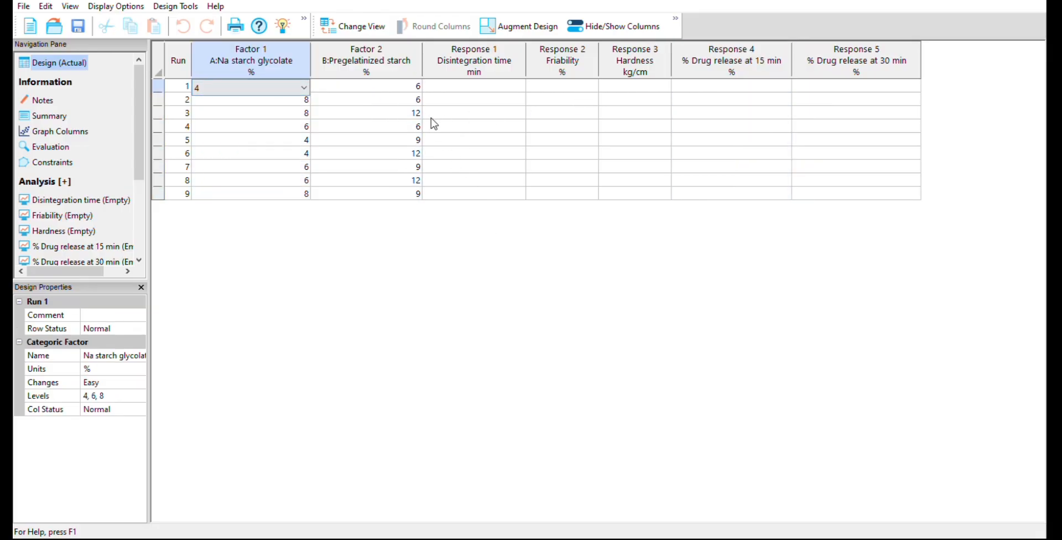
click(477, 266)
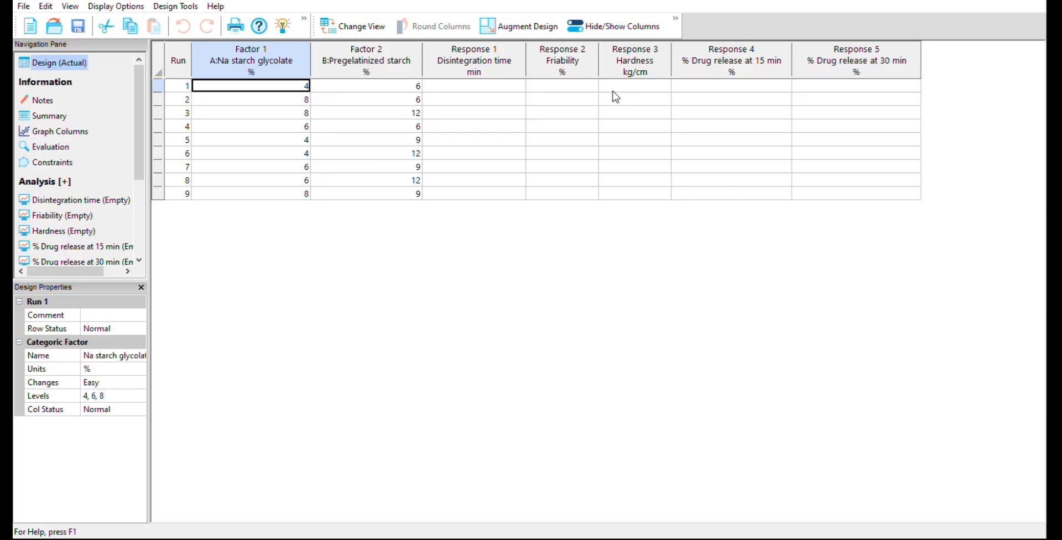
Enter run 1's Disintegration time as 3.2 min, Friability as 0.91 % and Hardness as 8.2 kg/cm
key(Right)
key(Right)
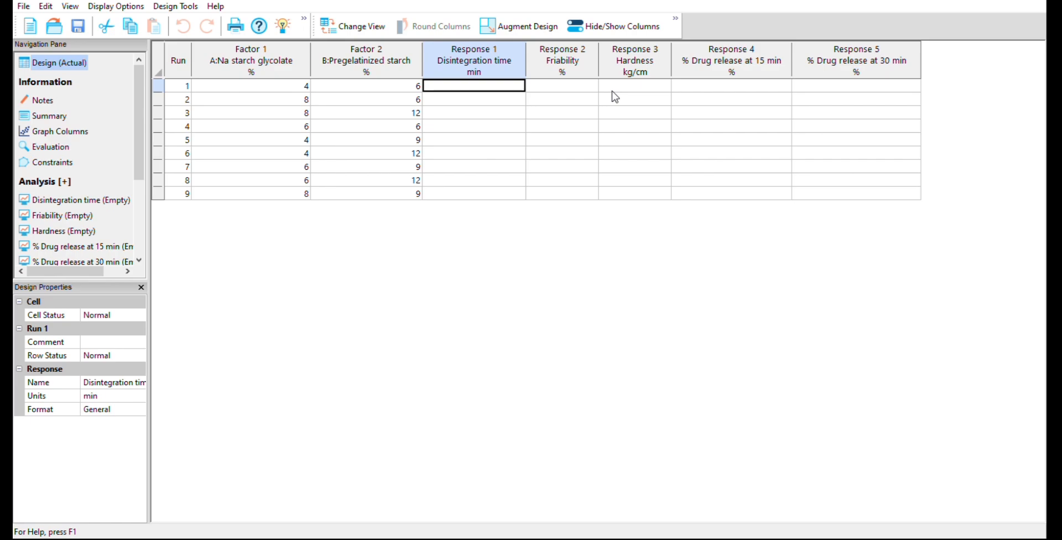
text(3.2)
key(Tab)
text(.)
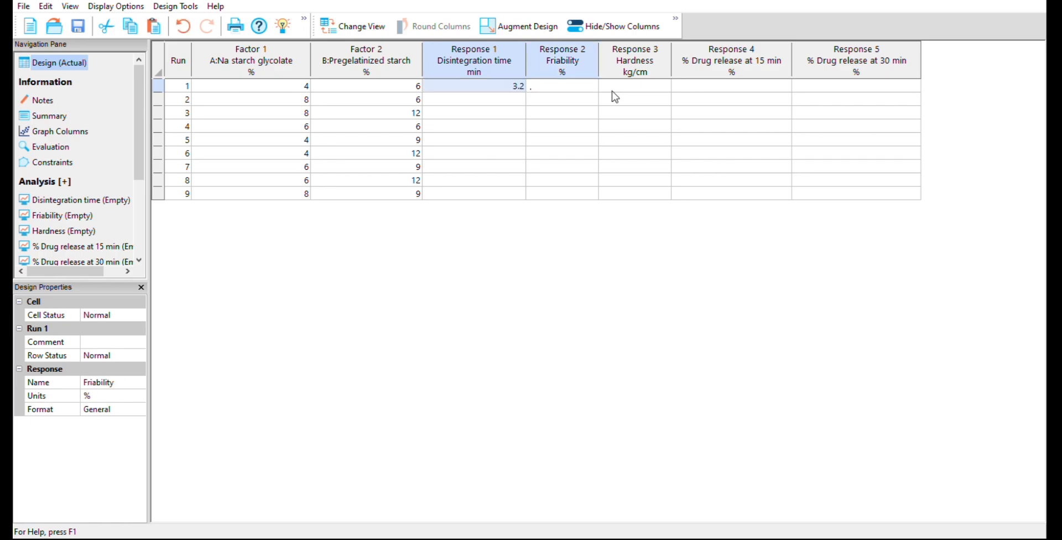
text(91)
key(Tab)
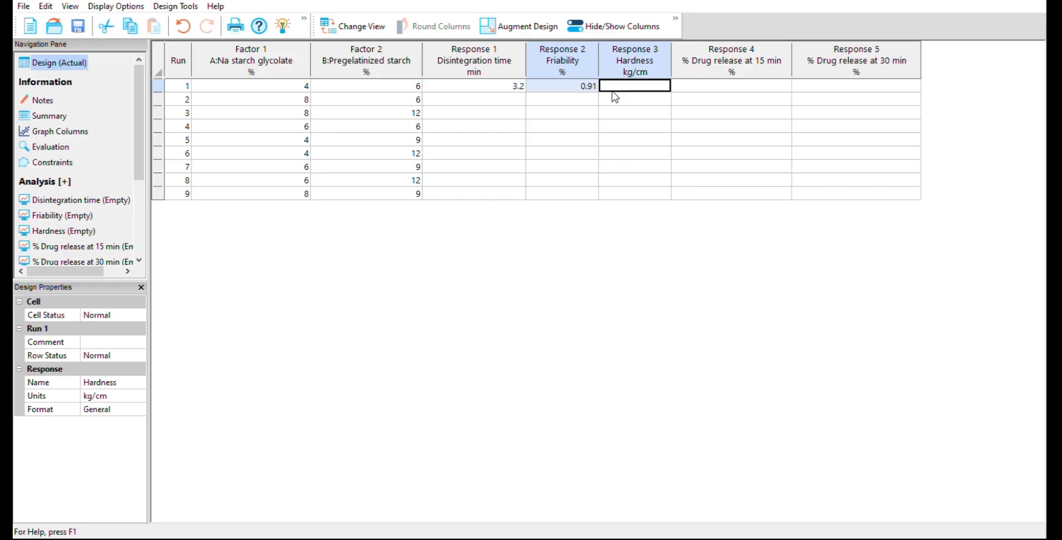
text(8.2)
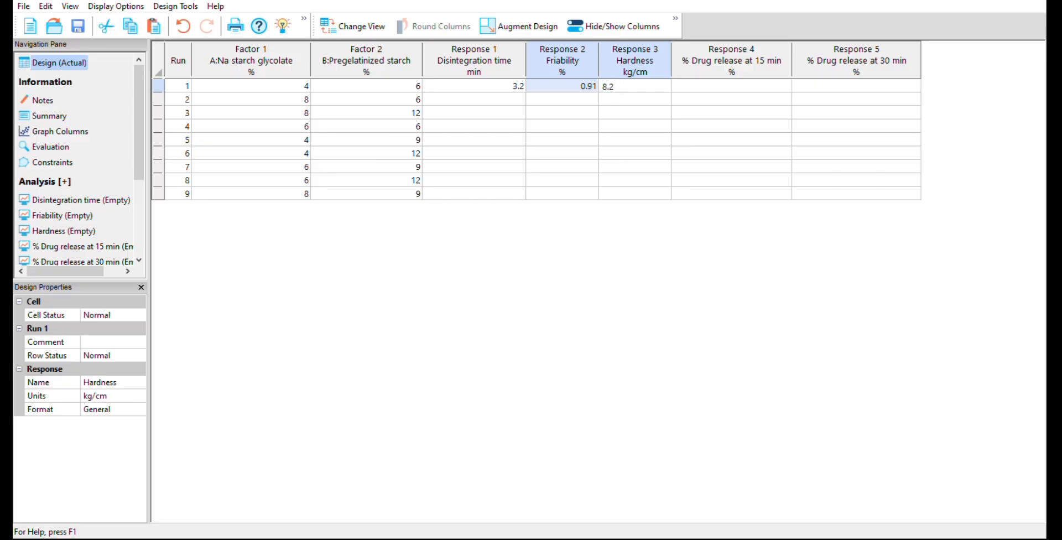
key(Tab)
Enter run 1's % Drug release as 55.41 at 15 min and 80.29 at 30 min
text(55.)
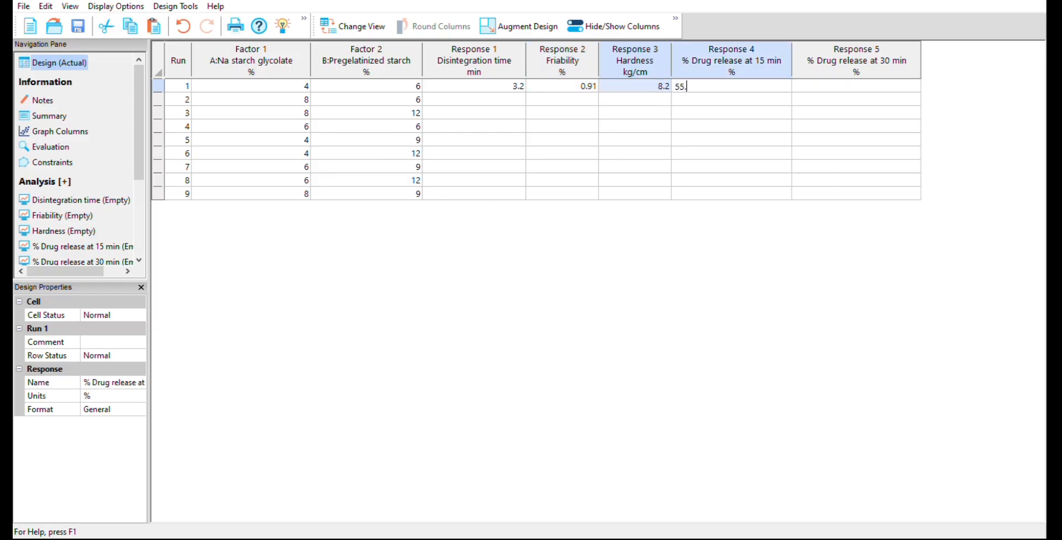
key(Tab)
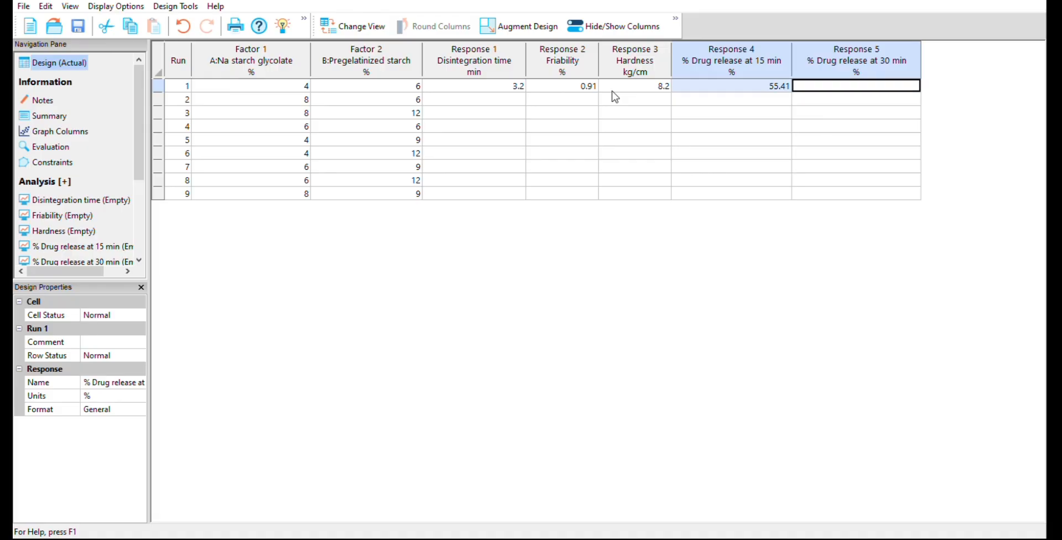
text(80.29)
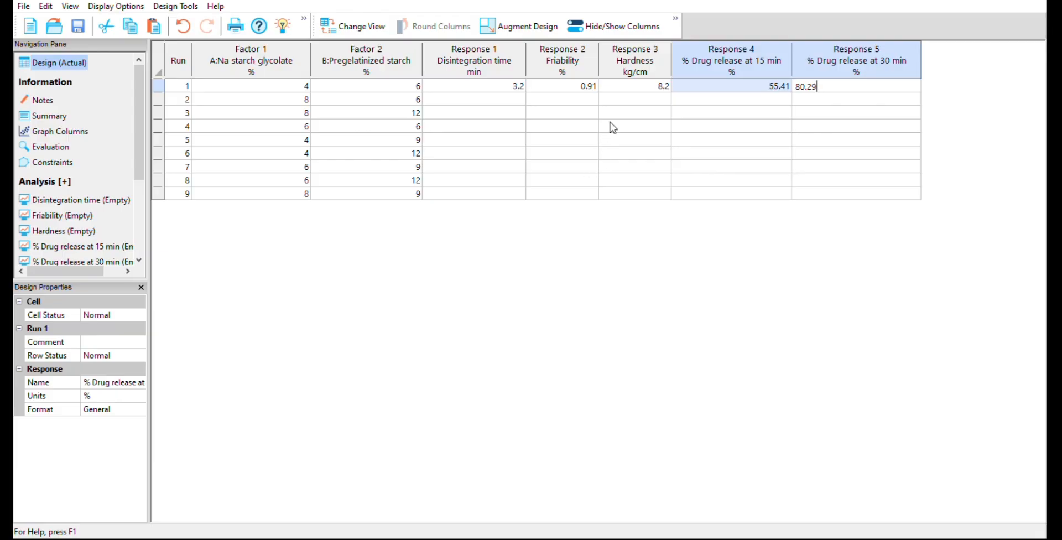
key(Return)
Fill in run 2: Disintegration time 2.3, Friability 0.66, Hardness 6.4, and % Drug release 62.42 at 15 min and 87.1 at 30 min
text(2.3)
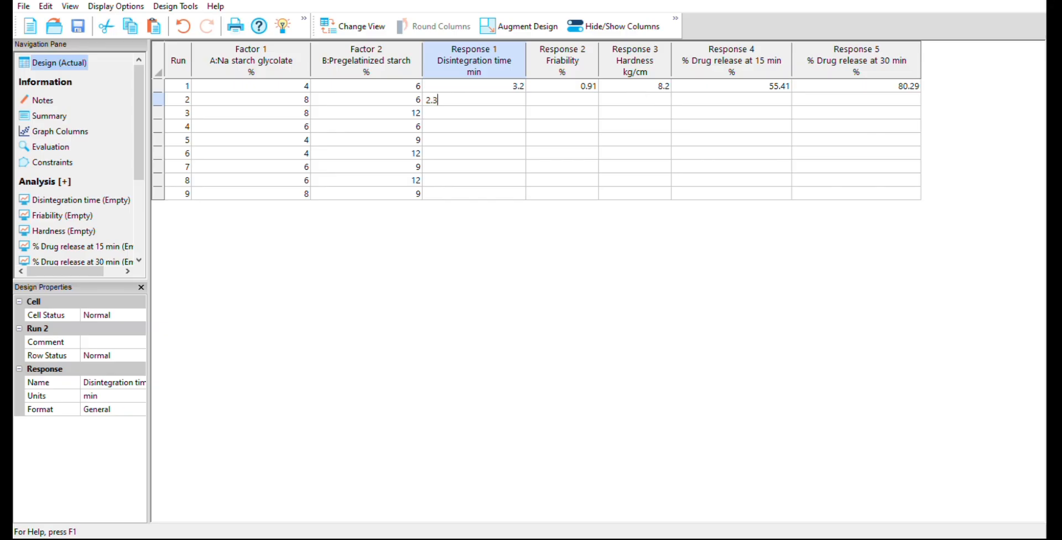
key(Return)
text(.66)
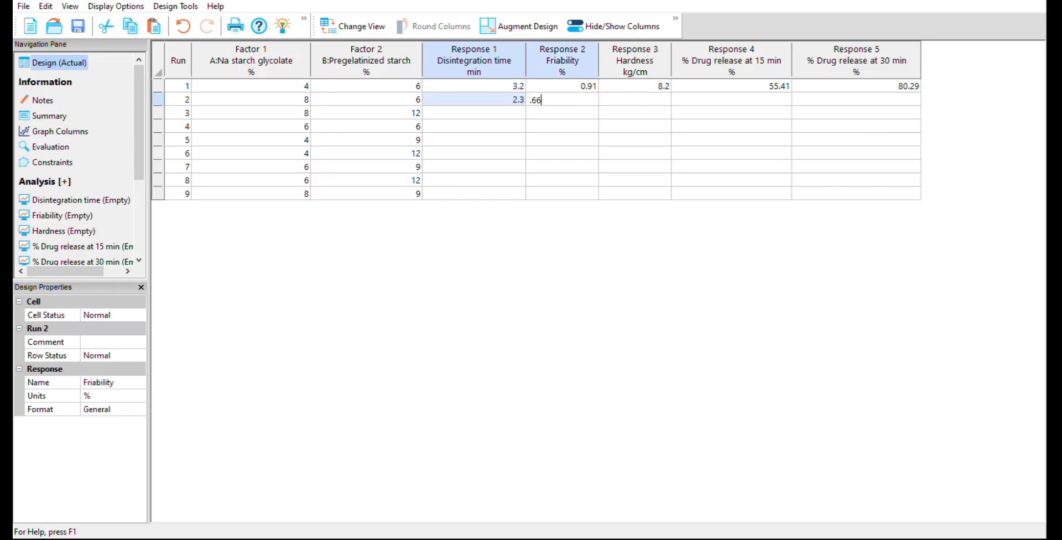
key(Return)
text(6.4)
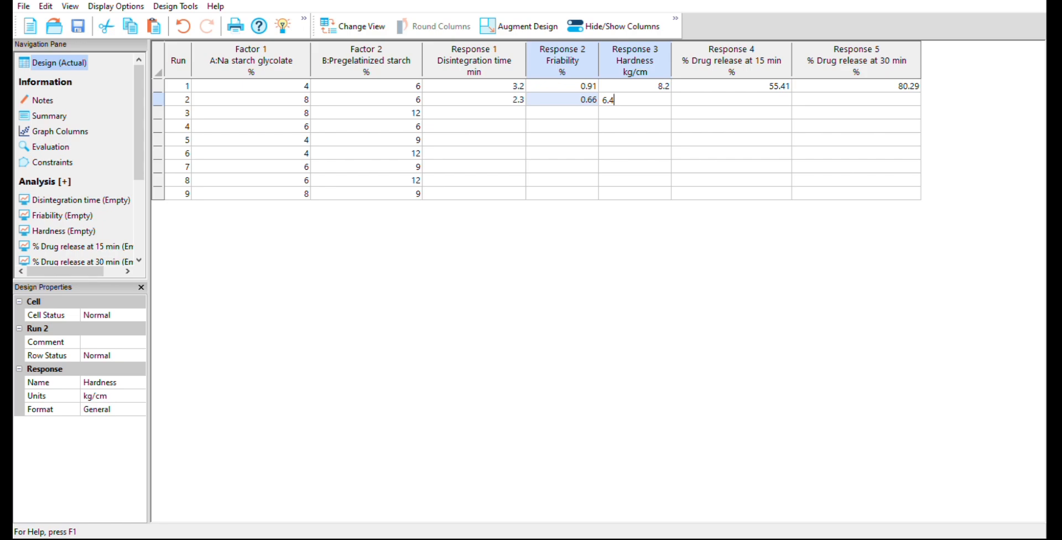
key(Return)
text(62.42)
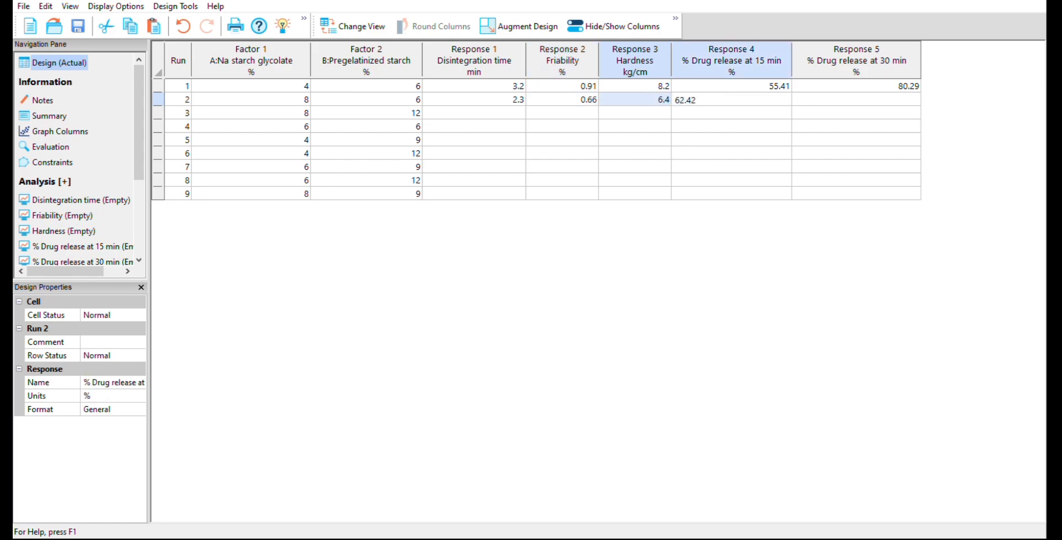
key(Return)
text(87.1)
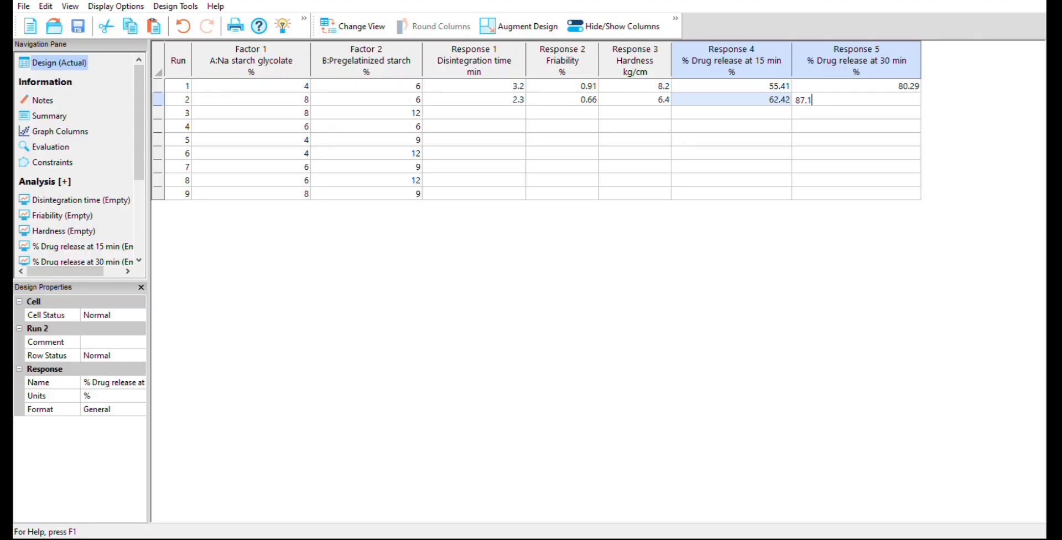
key(Return)
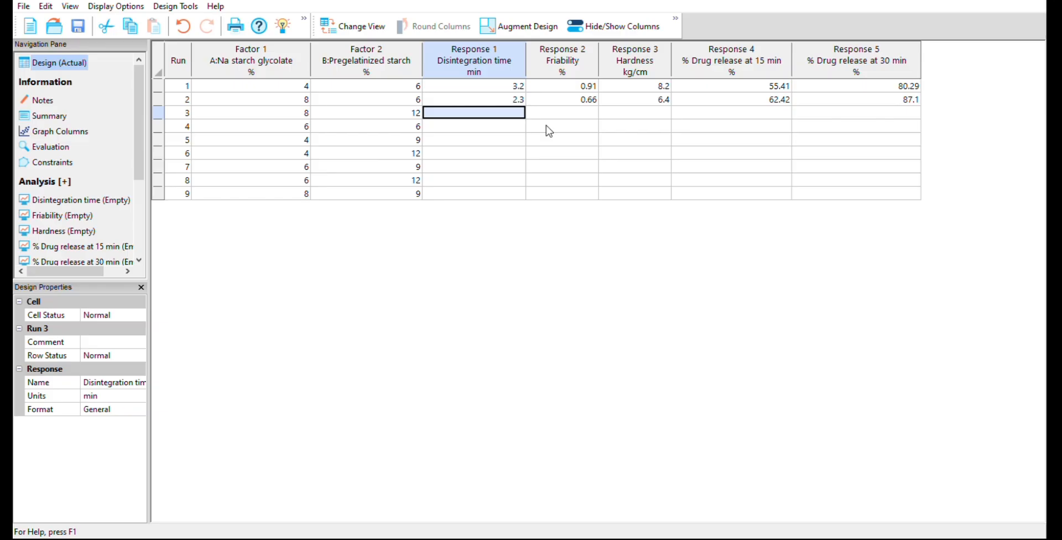
Enter run 3's Disintegration time as 1.2 min, Friability as 0.31 % and Hardness as 4.4 kg/cm
text(1)
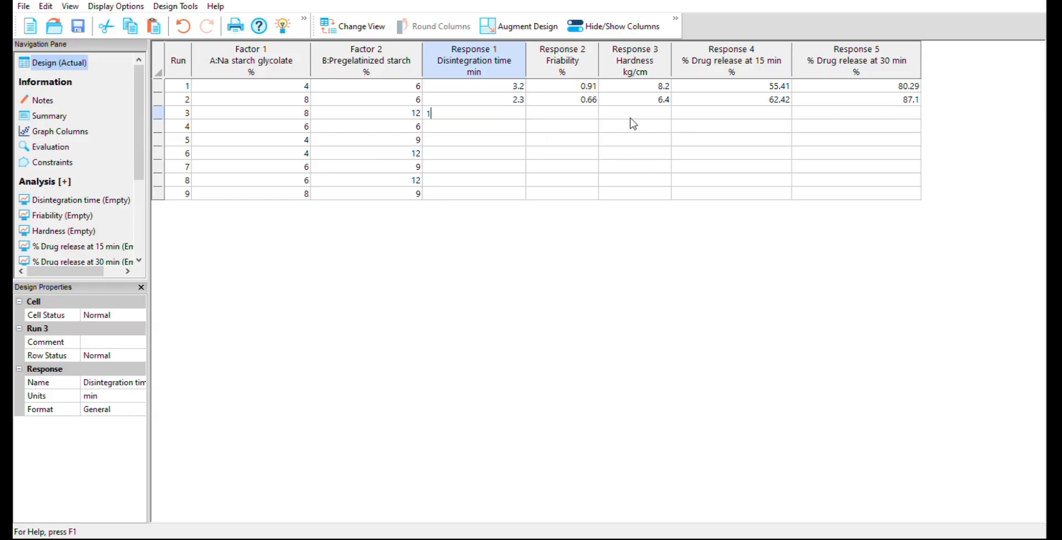
text(.2)
key(Return)
text(0.31)
key(Return)
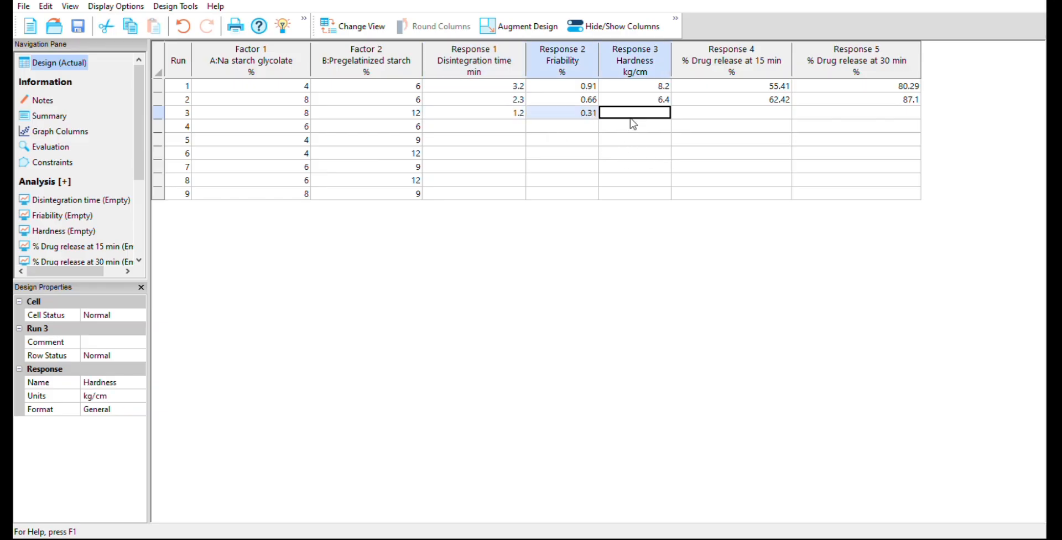
text(4.4)
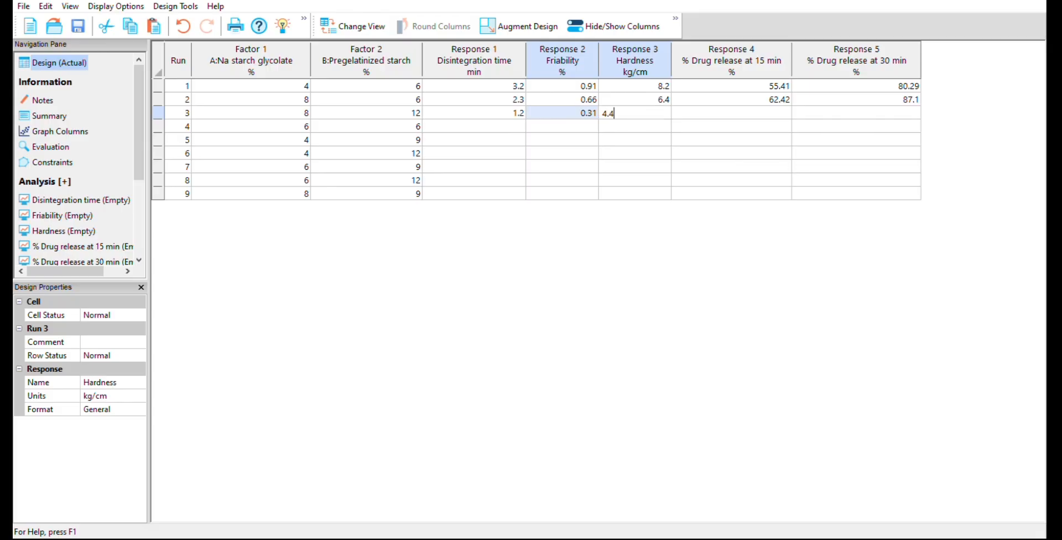
key(Return)
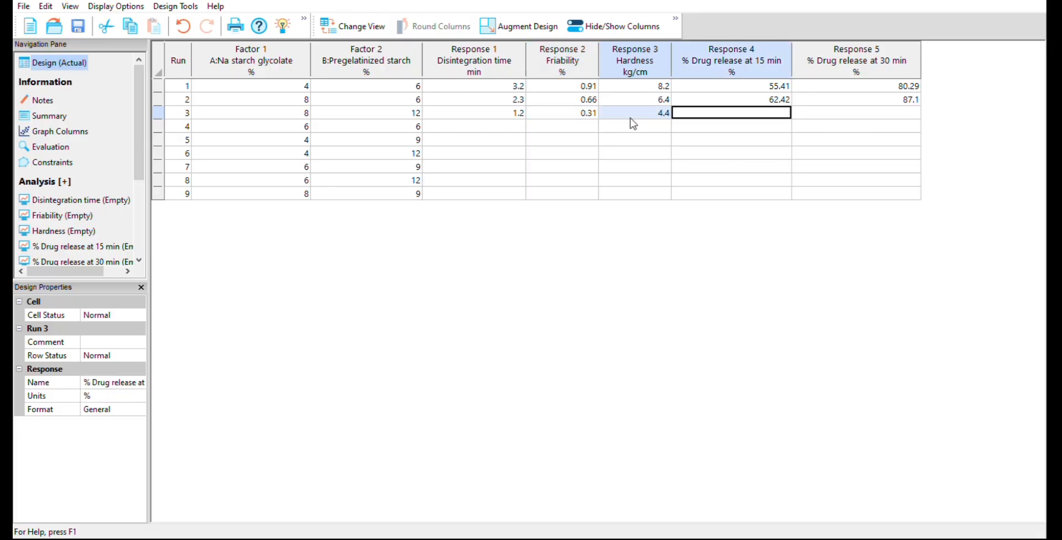
Correct the Hardness value of run 3 to 4.1 kg/cm
key(Left)
text(4.)
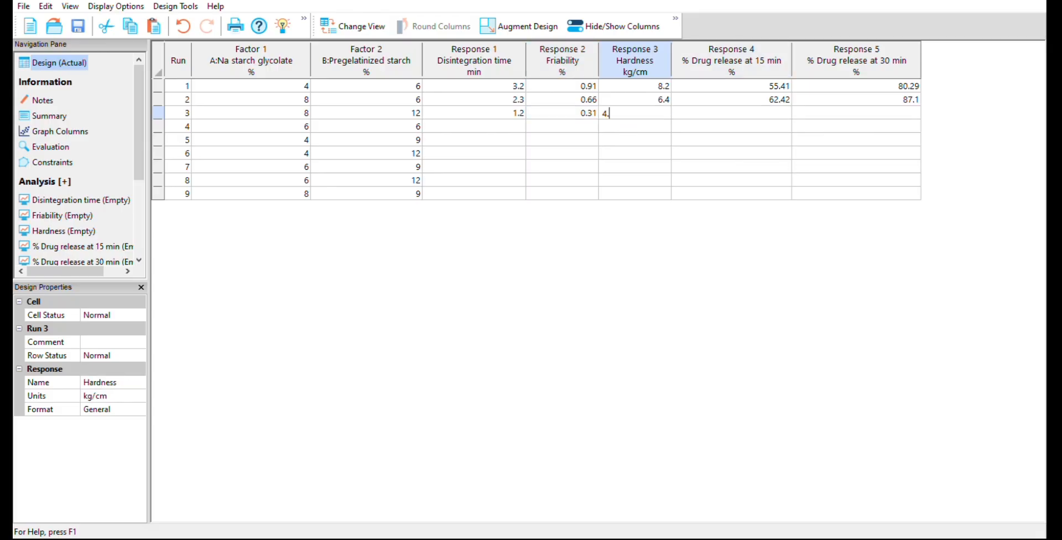
text(1)
key(Return)
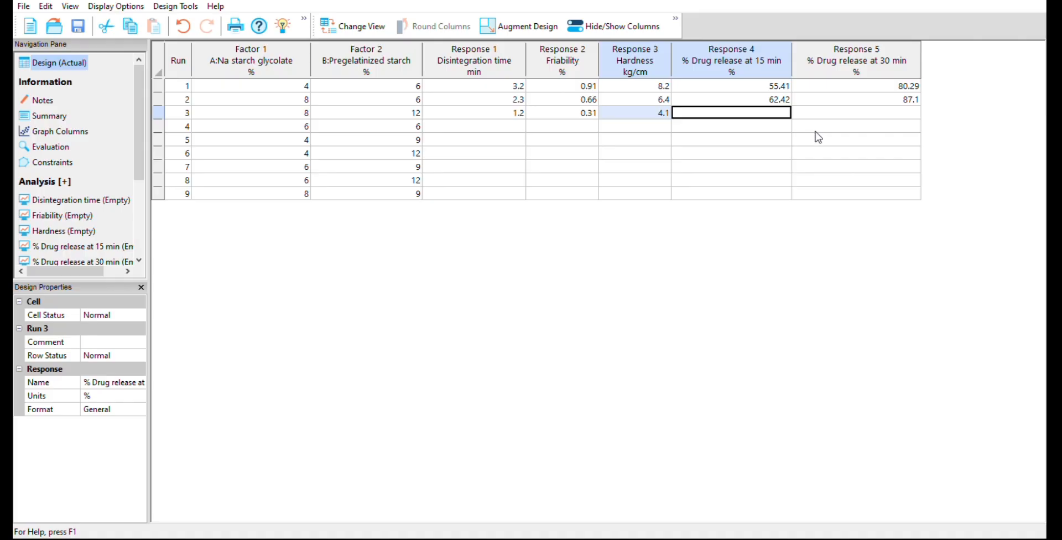
Enter run 3's % Drug release as 75.75 at 15 min and 99.14 at 30 min
text(75)
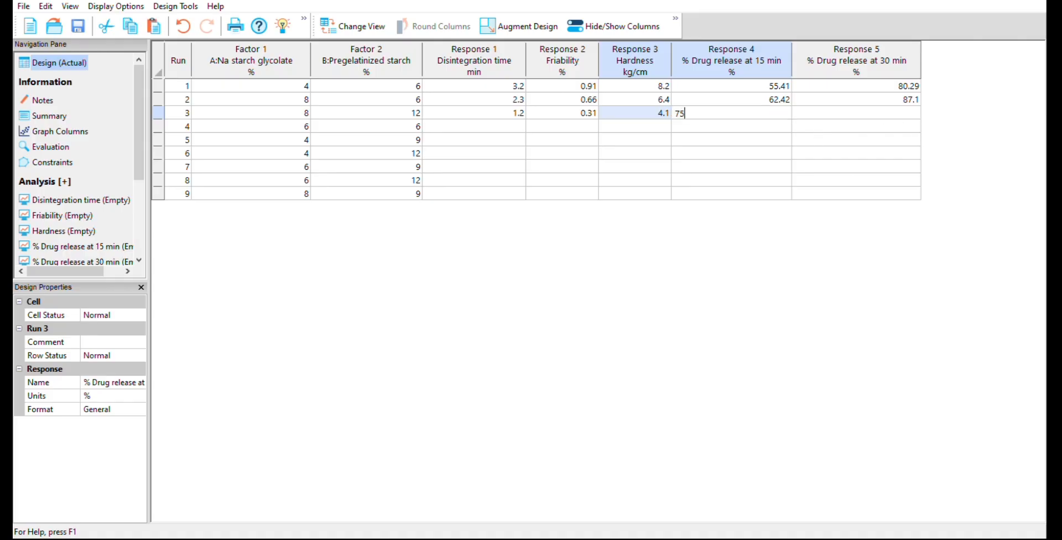
text(.75)
key(Return)
text(99.)
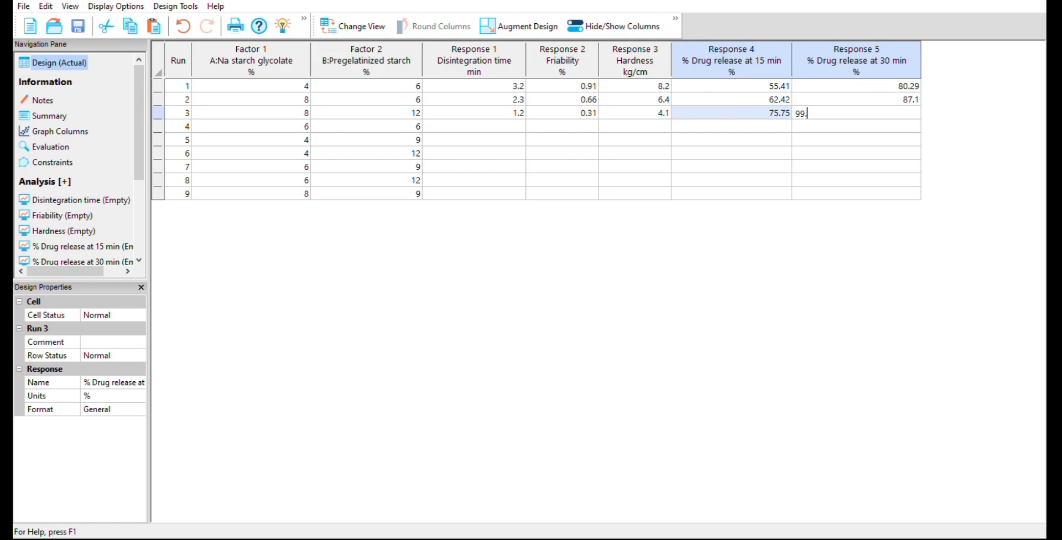
text(14)
key(Return)
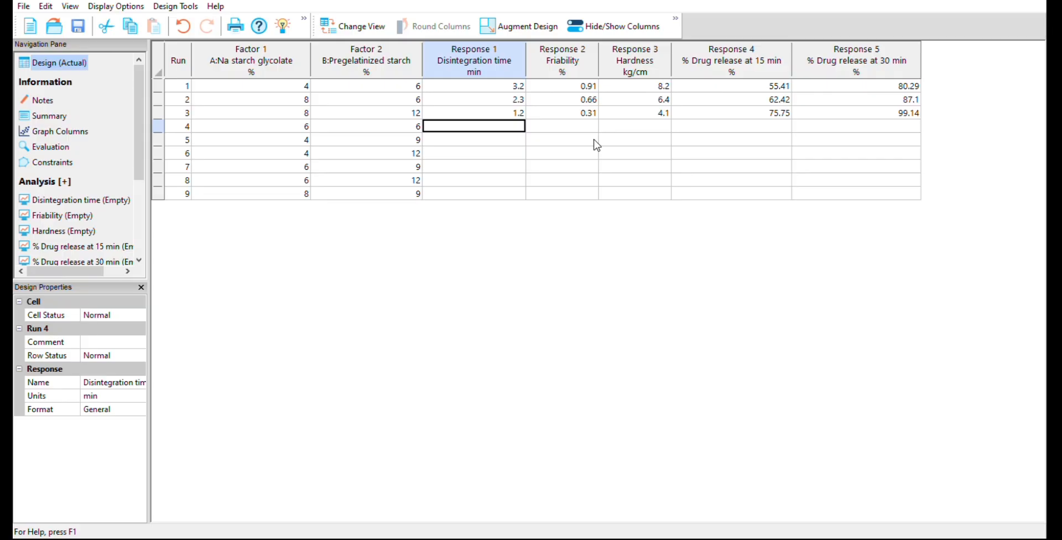
Enter run 4's Disintegration time as 2.9 min, Friability as 0.75 % and Hardness as 7.3 kg/cm
text(2.)
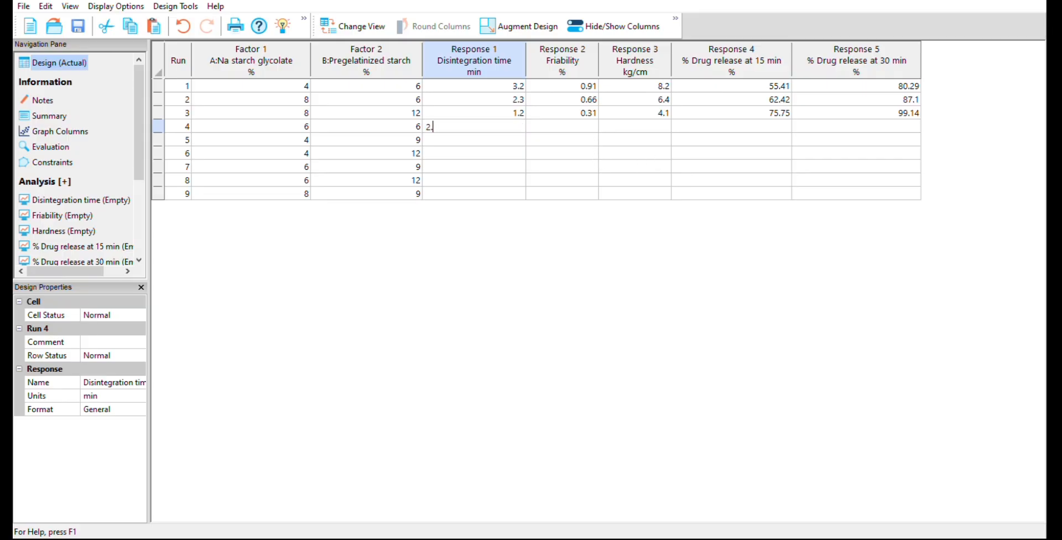
text(9)
key(Return)
text(.75)
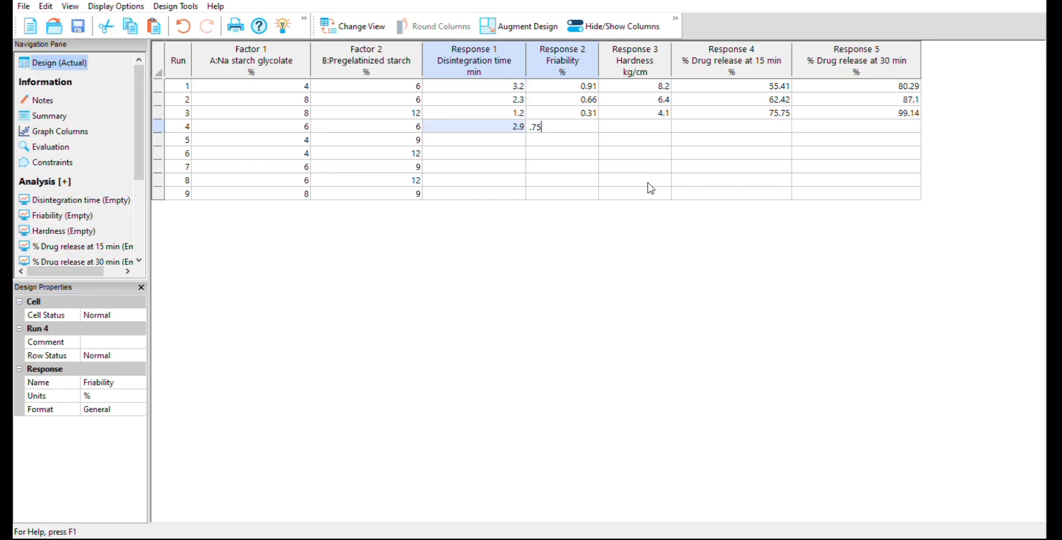
text(7.3)
key(BackSpace)
key(BackSpace)
key(BackSpace)
key(Tab)
text(7.3)
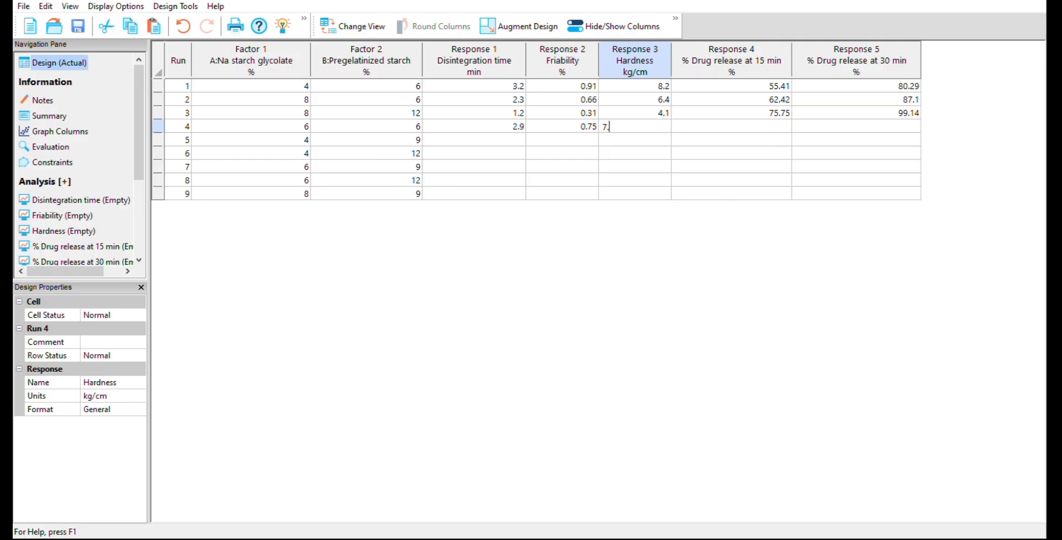
key(Tab)
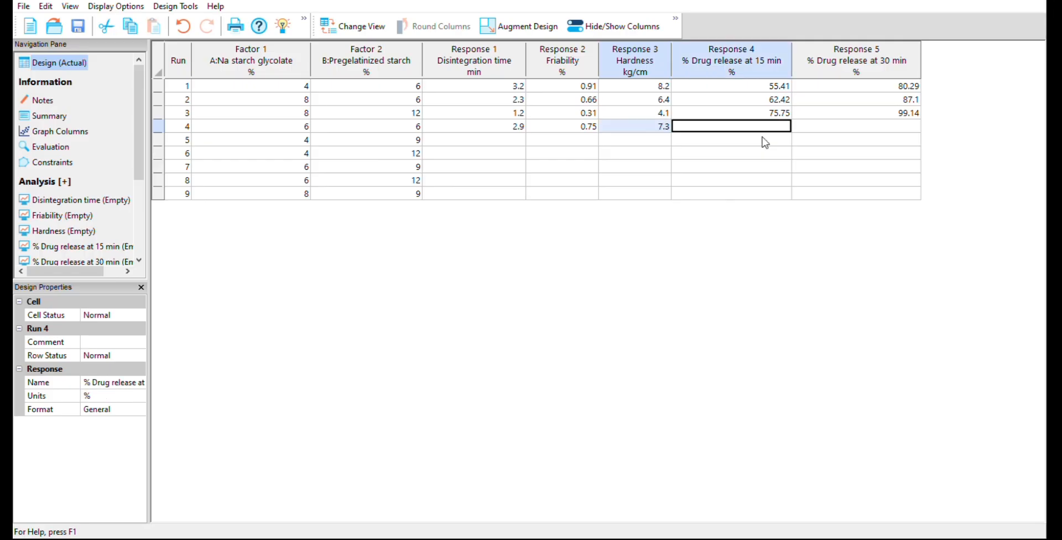
Enter run 4's % Drug release as 60.66 at 15 min and 85.12 at 30 min
text(60.66)
key(Tab)
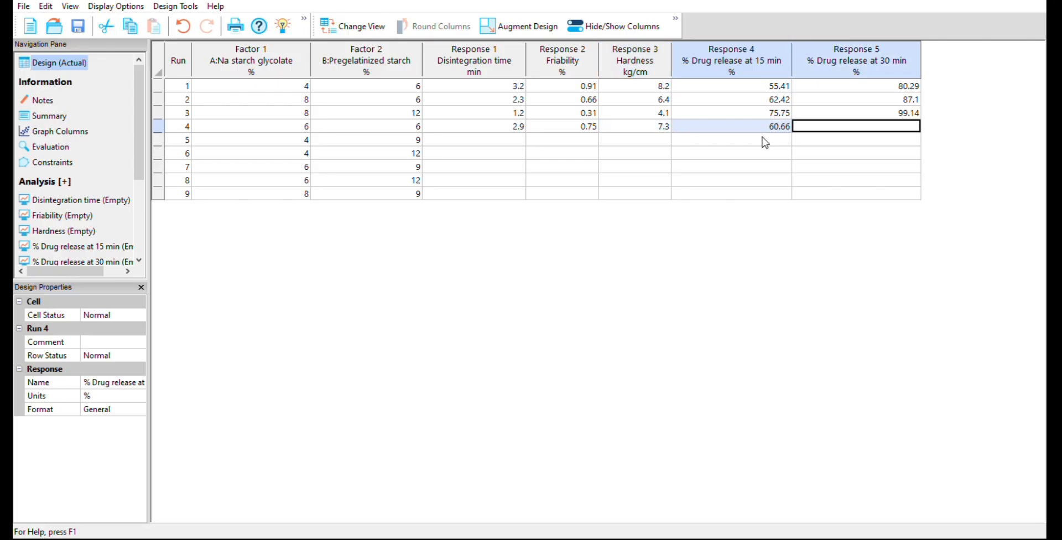
text(85.12)
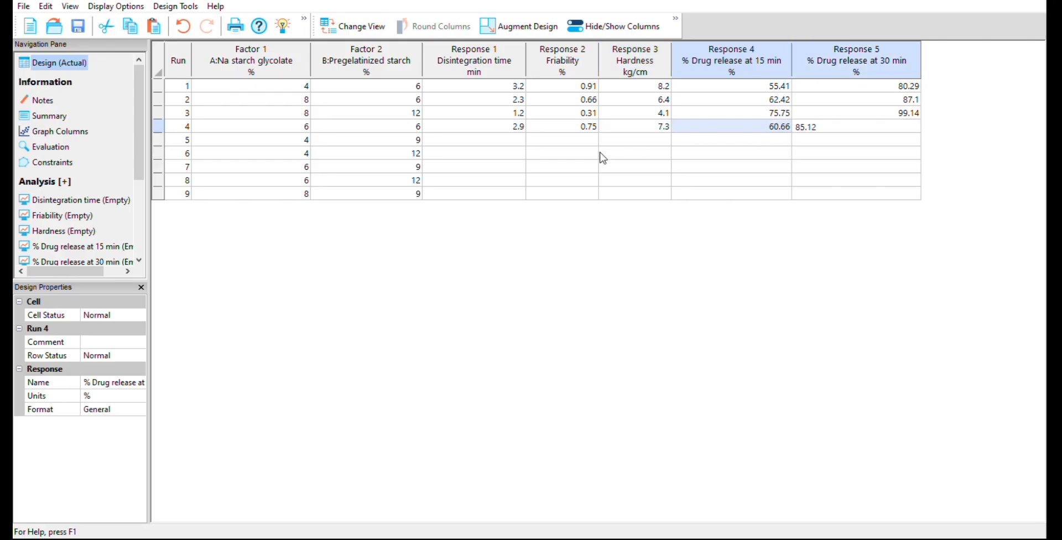
key(Return)
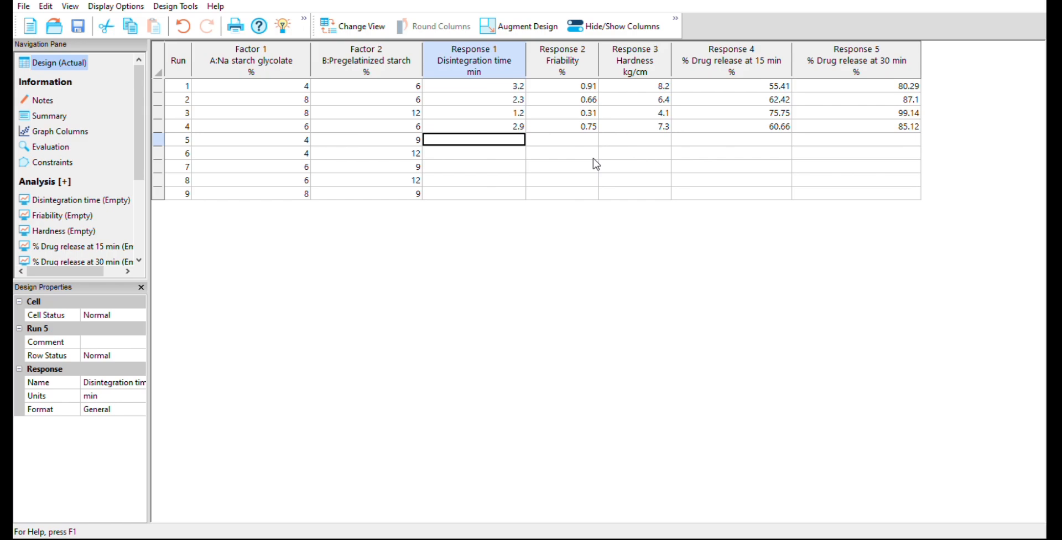
Enter run 5's Disintegration time as 2.5 min, Friability as 0.71 % and Hardness as 6.9 kg/cm
text(2.)
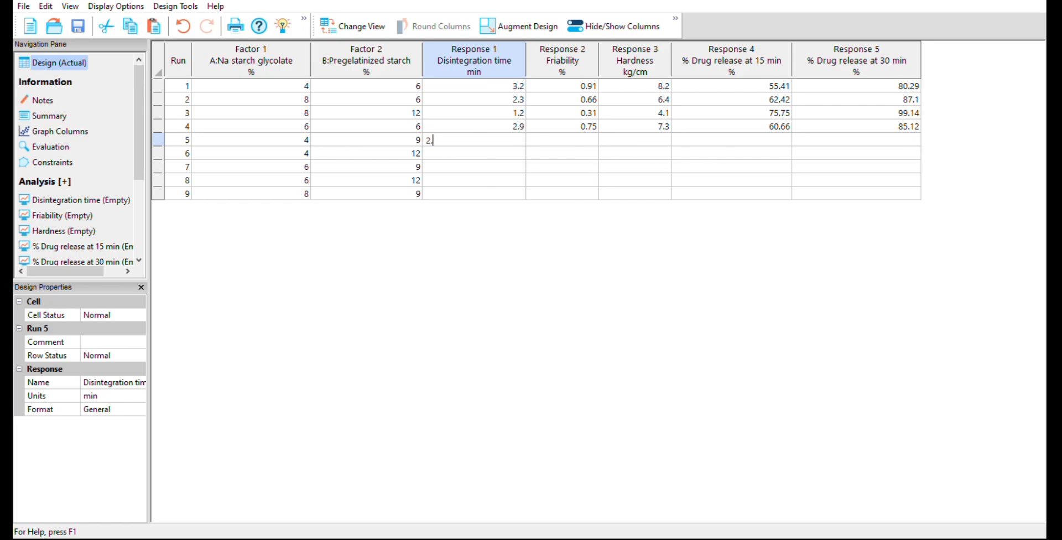
text(5)
key(Return)
text(.7)
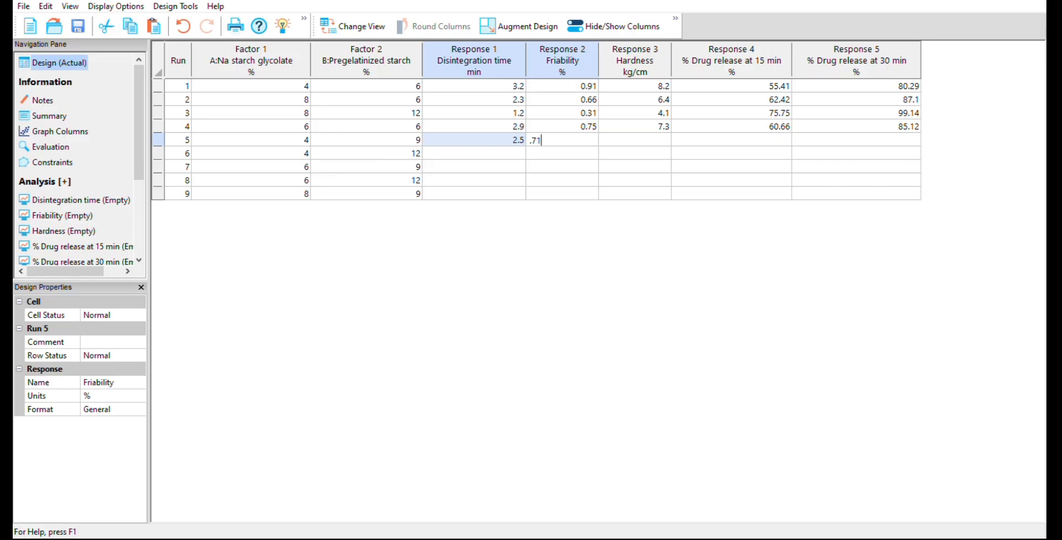
text(1)
key(Return)
text(6.9)
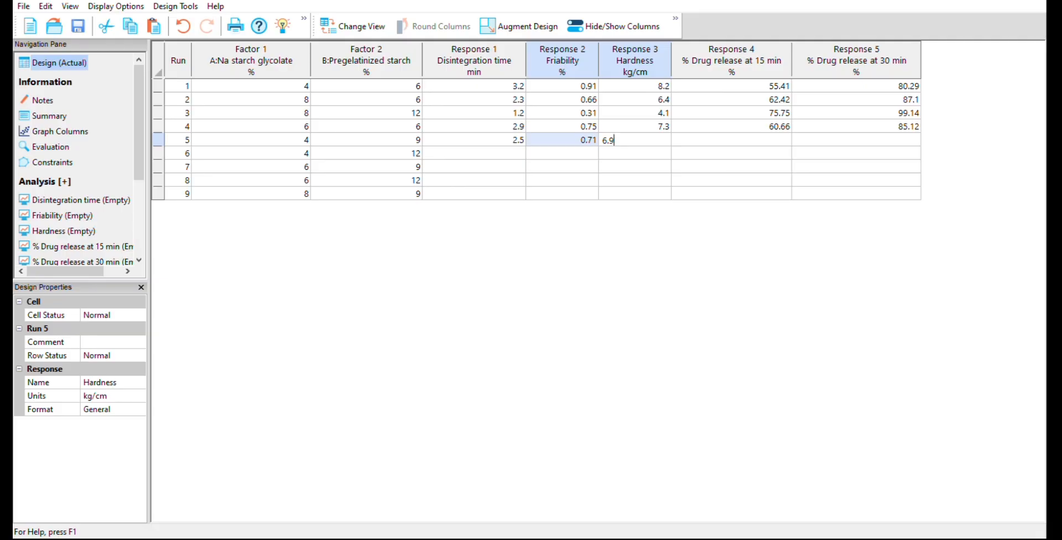
key(Tab)
Enter run 5's % Drug release as 61.71 at 15 min and 86.17 at 30 min
text(61.)
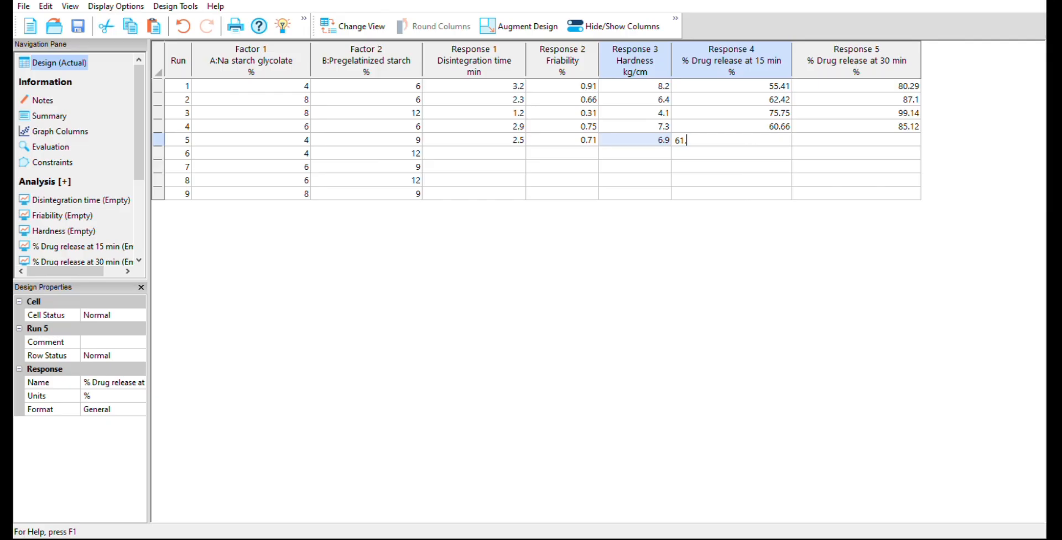
text(71)
key(Tab)
text(86.1)
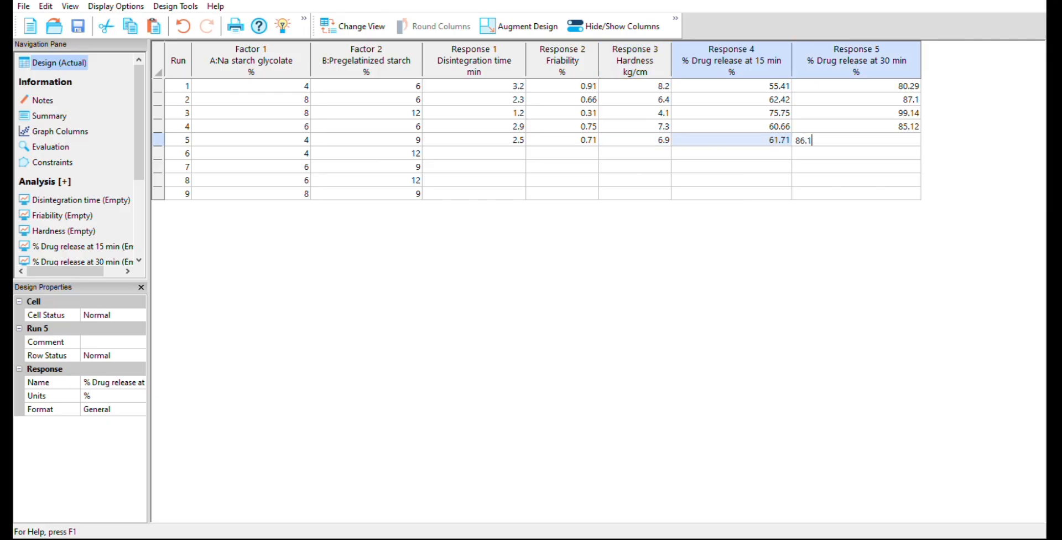
text(7)
key(Tab)
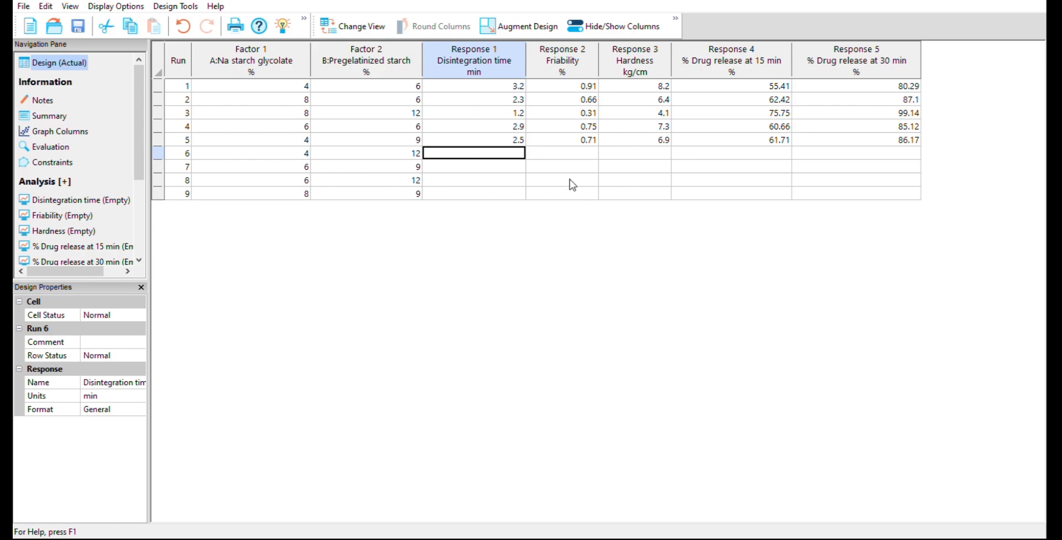
Enter run 6's Disintegration time as 2 min, Friability as 0.55 % and Hardness as 5.9 kg/cm
text(2)
key(Tab)
text(.)
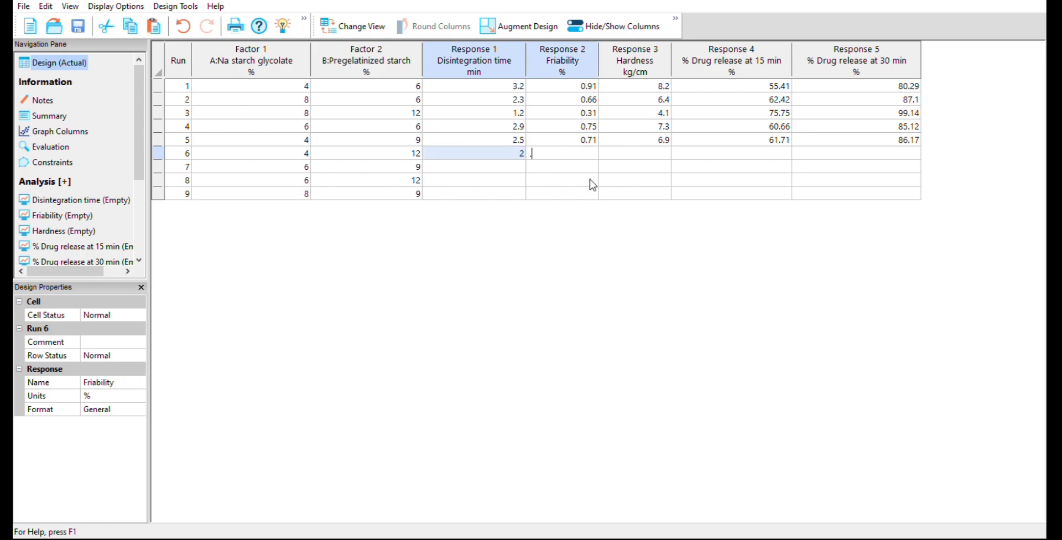
text(55)
key(Tab)
text(5.9)
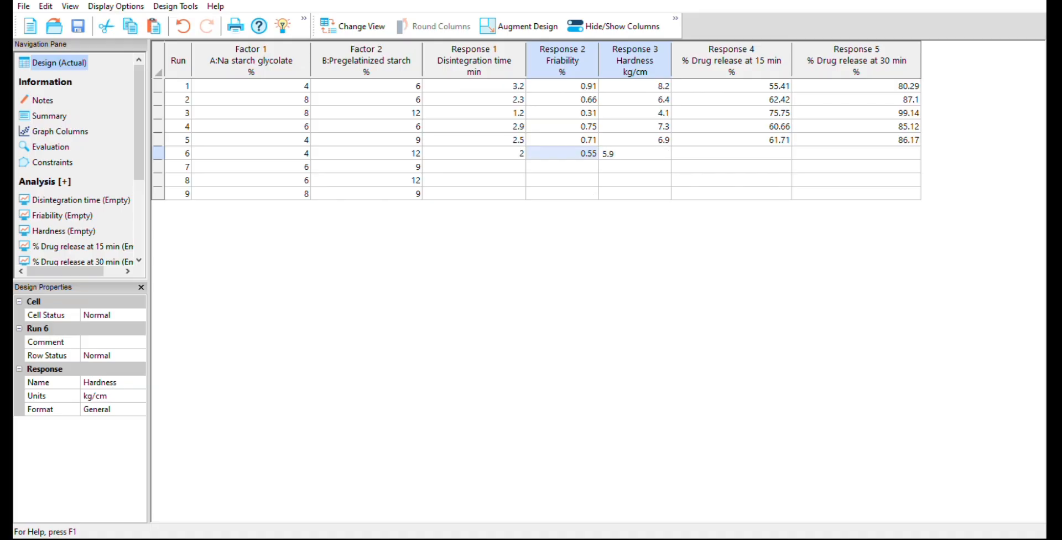
key(Tab)
Enter run 6's % Drug release as 67.61 at 15 min and 91.23 at 30 min
text(67.6)
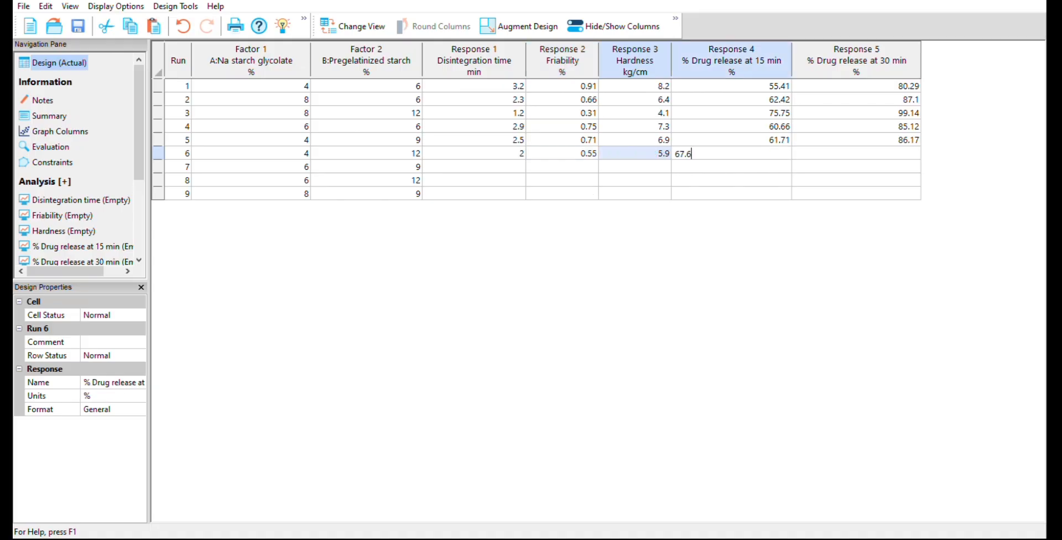
text(1)
key(Tab)
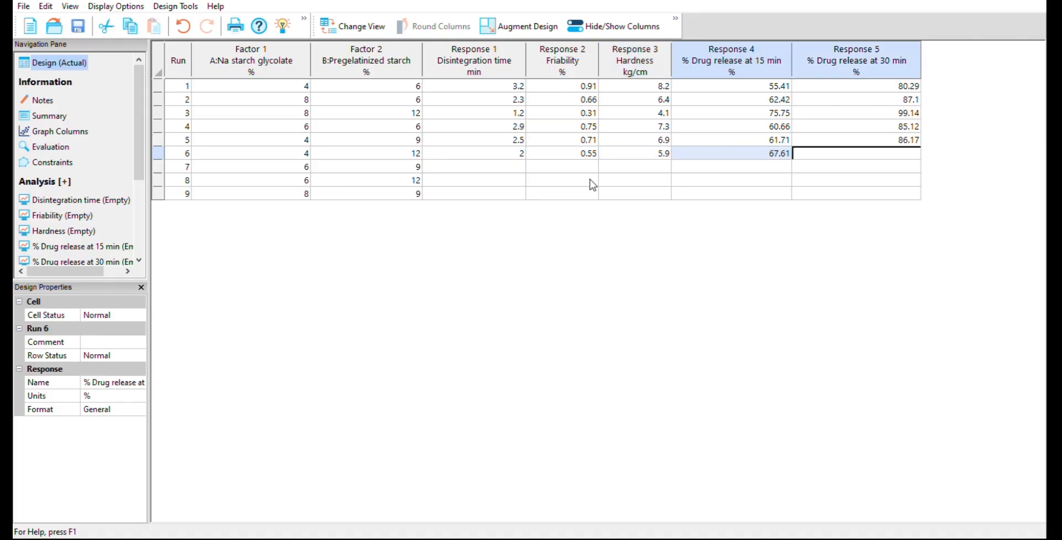
text(91.23)
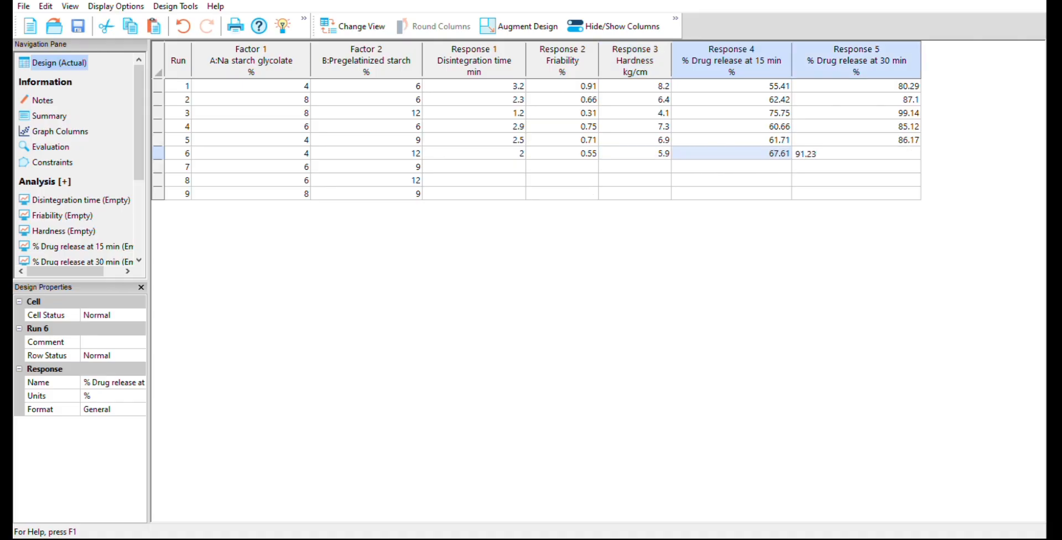
key(Return)
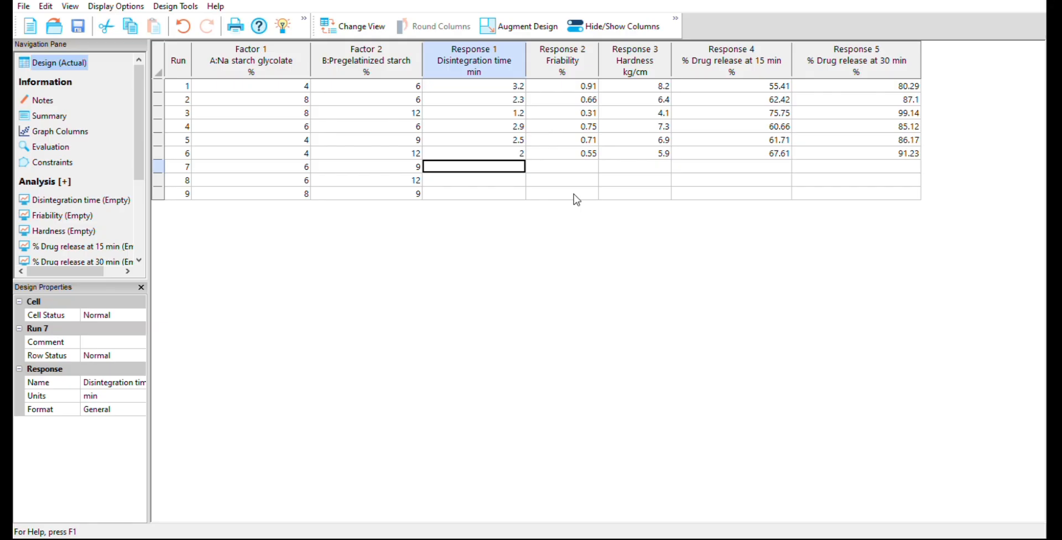
Enter run 7's Disintegration time as 2.2 min, Friability as 0.61 % and Hardness as 6.2 kg/cm
text(2.2)
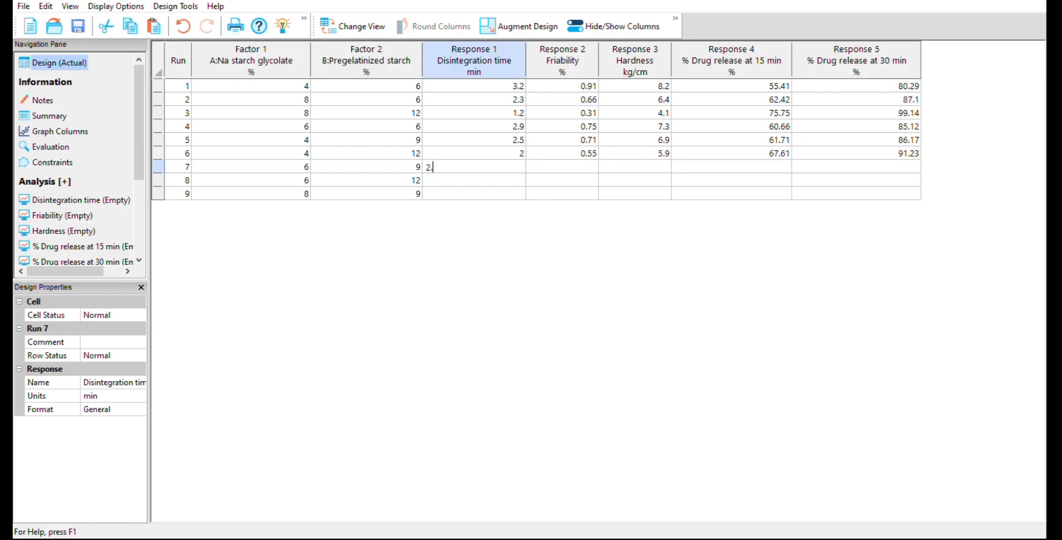
key(Tab)
text(.61)
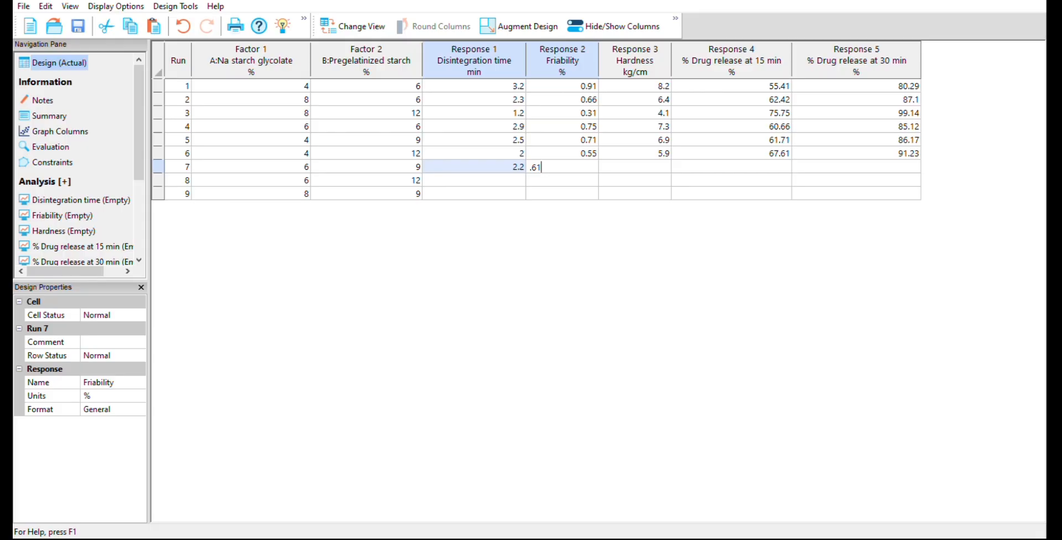
text(6.2)
key(BackSpace)
key(BackSpace)
key(BackSpace)
key(Tab)
text(6.2)
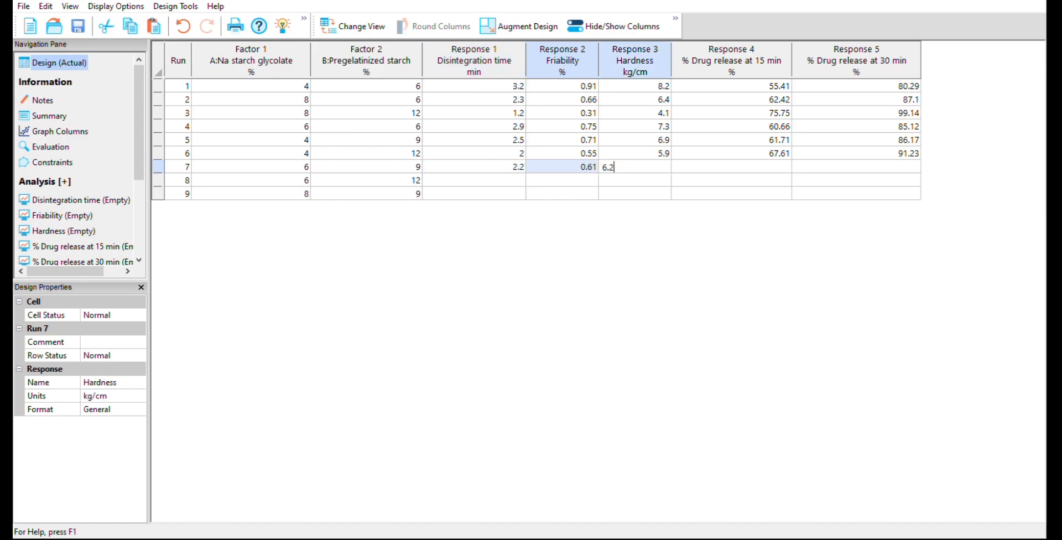
text(6)
key(BackSpace)
key(Tab)
Enter run 7's % Drug release as 65.61 at 15 min and 88.54 at 30 min
text(65.61)
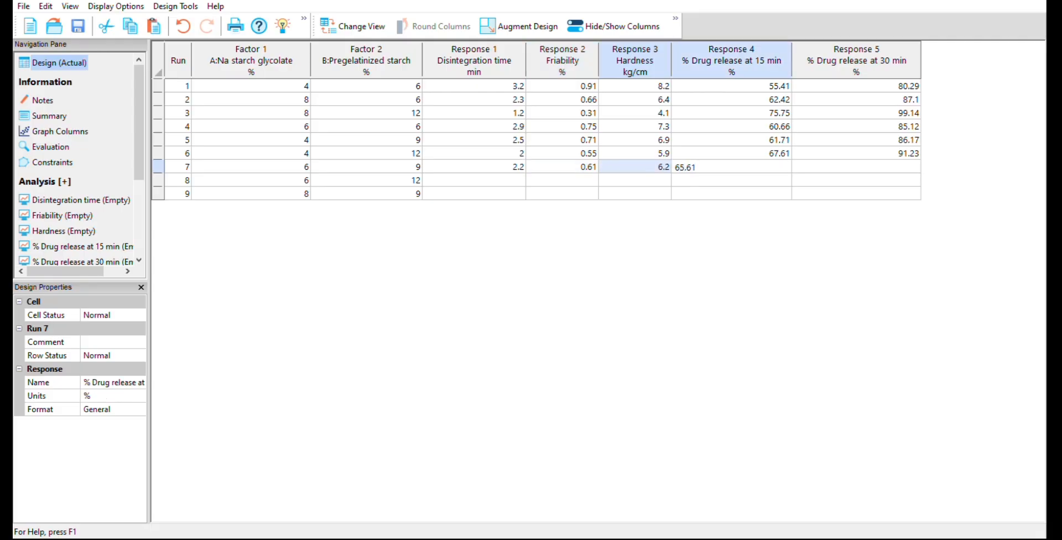
key(Tab)
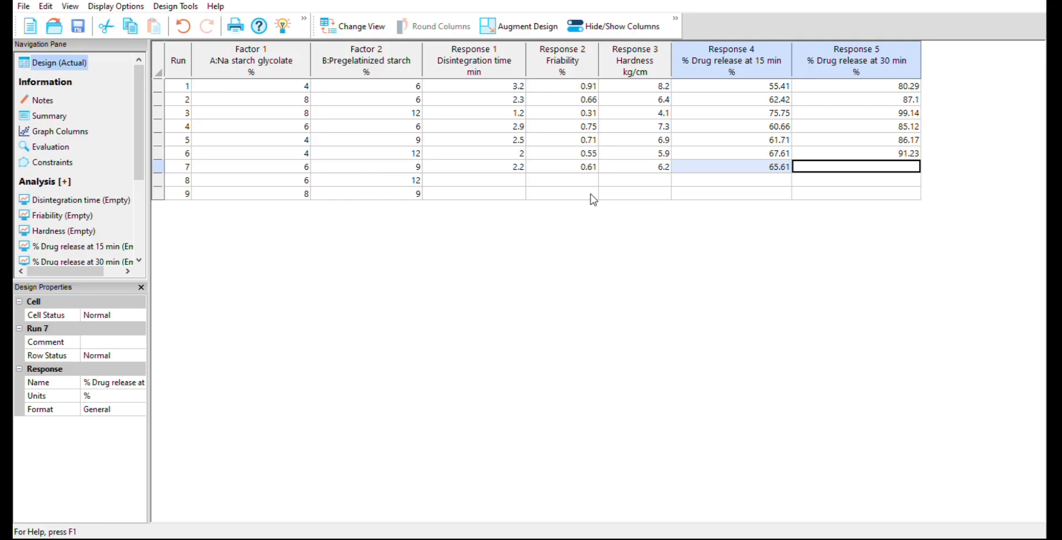
text(88.54)
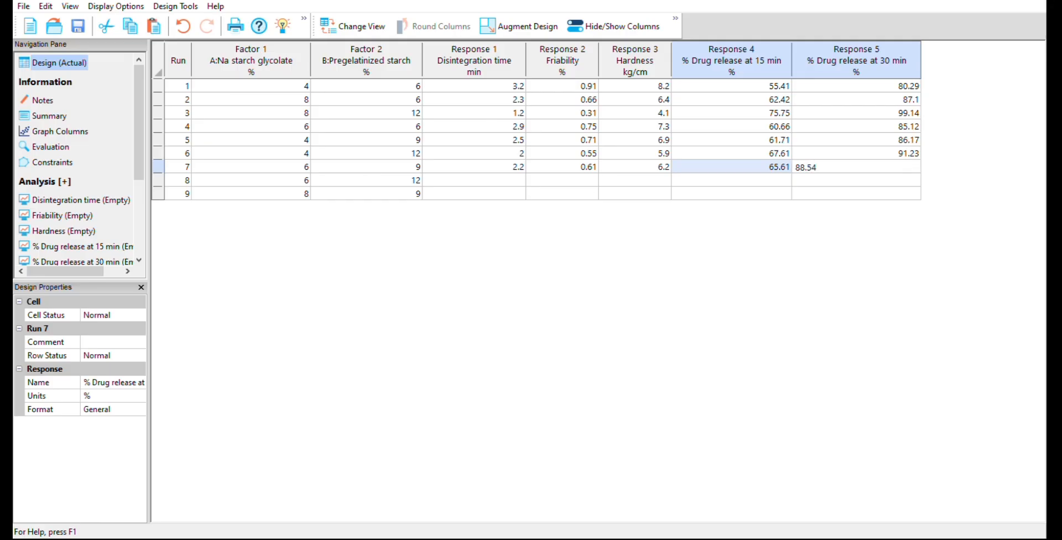
key(Tab)
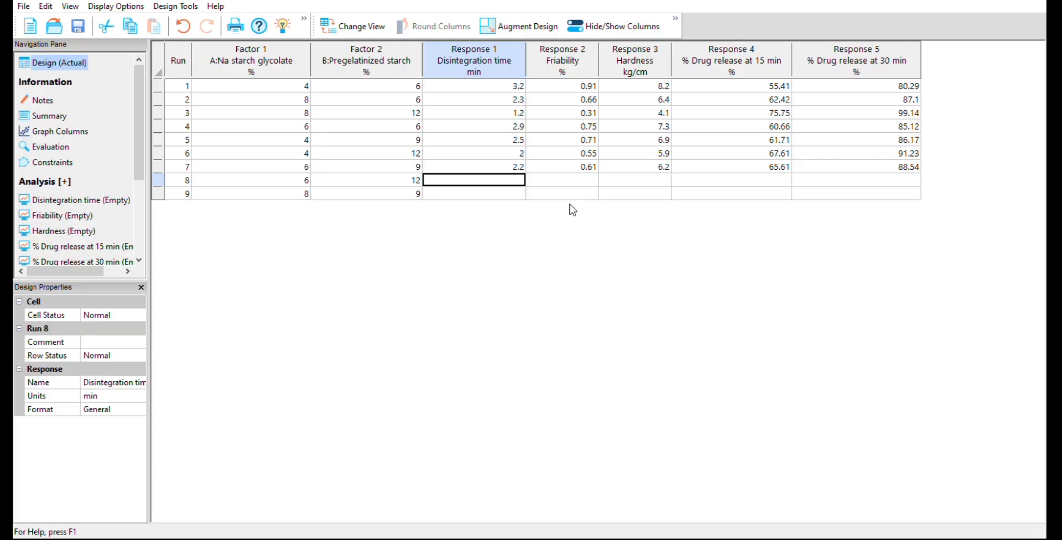
Enter run 8's Disintegration time as 1.5 min, Friability as 0.45 % and Hardness as 5.1 kg/cm
text(1.5)
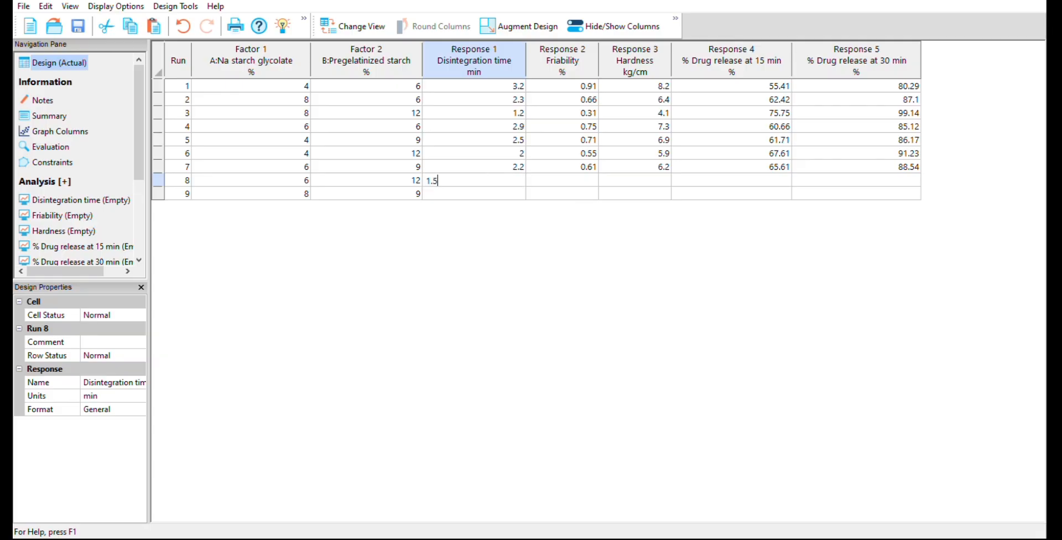
key(Tab)
text(.45)
key(Tab)
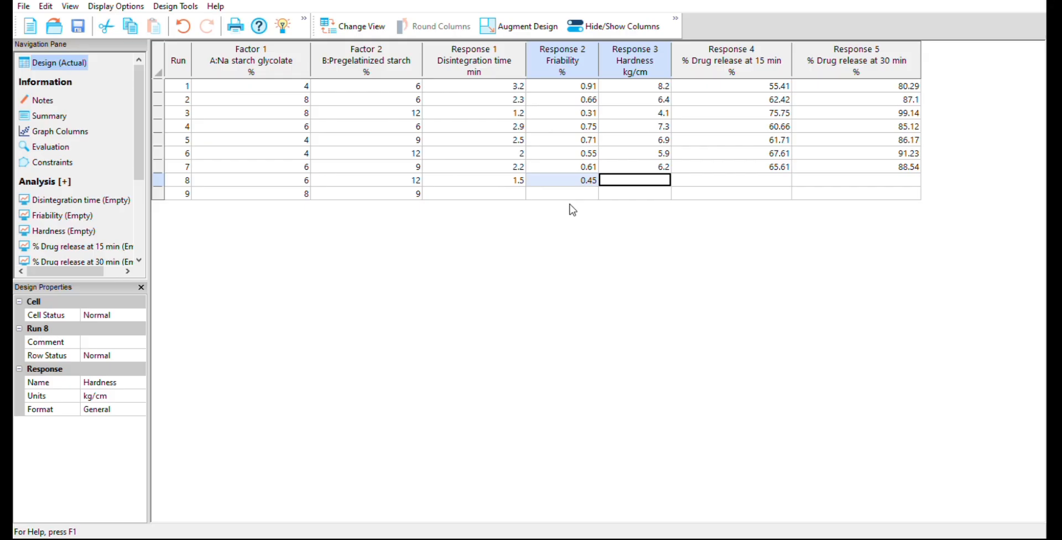
text(5.1)
key(Tab)
Enter run 8's % Drug release as 72.52 at 15 min and 95.28 at 30 min
text(72)
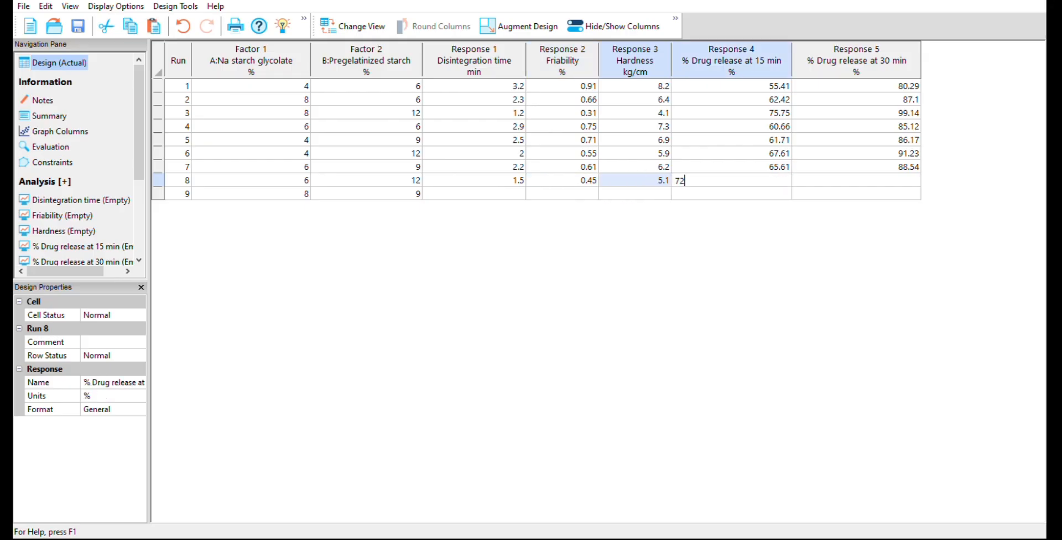
text(.52)
key(Tab)
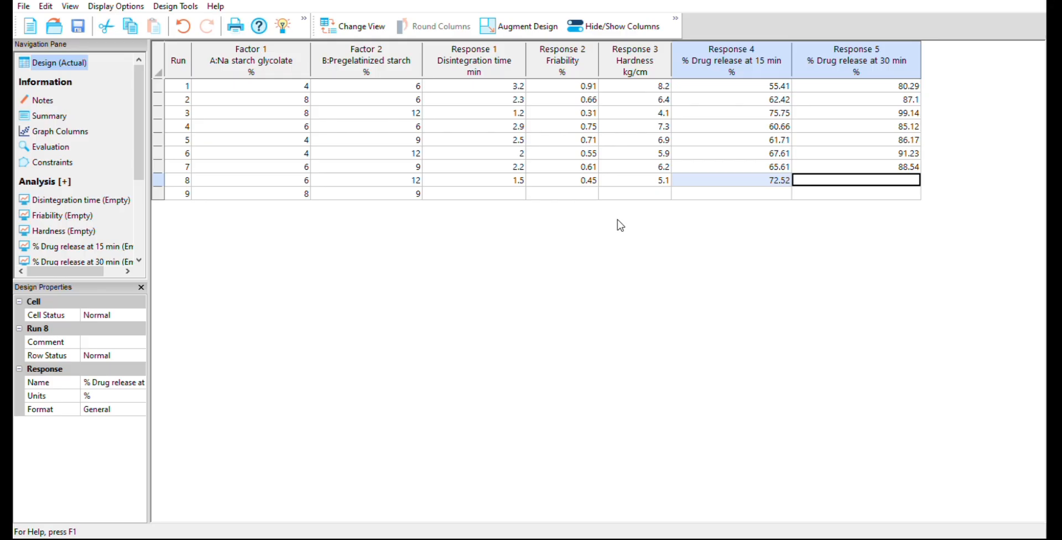
text(95.28)
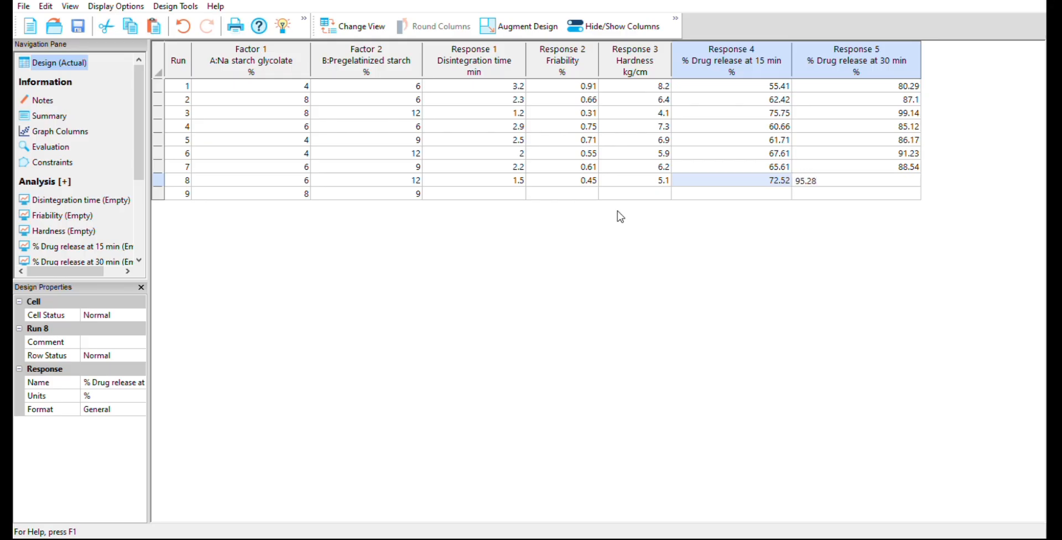
key(Return)
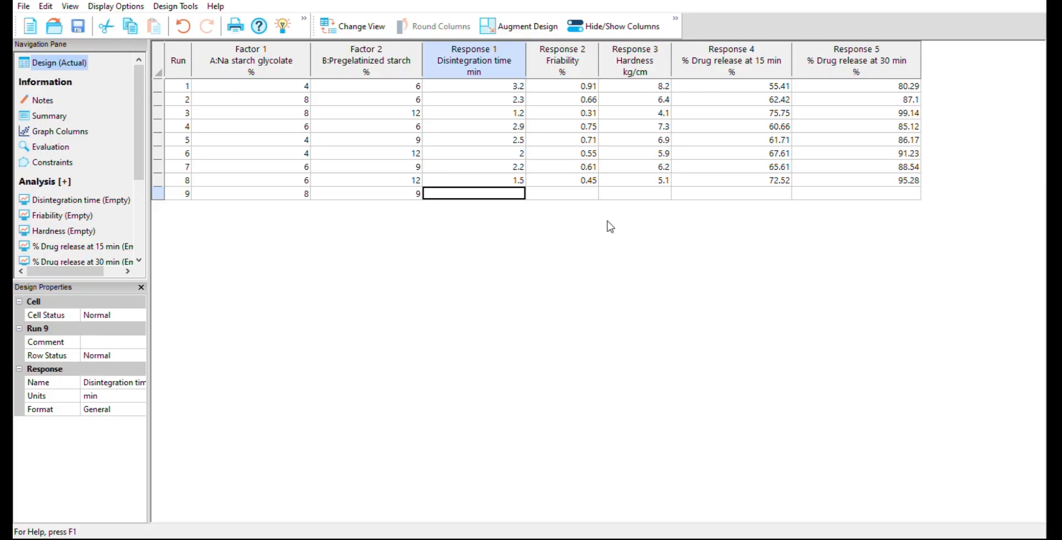
Enter run 9's Disintegration time as 1.9 min, Friability as 0.5 % and Hardness as 5.3 kg/cm
text(1)
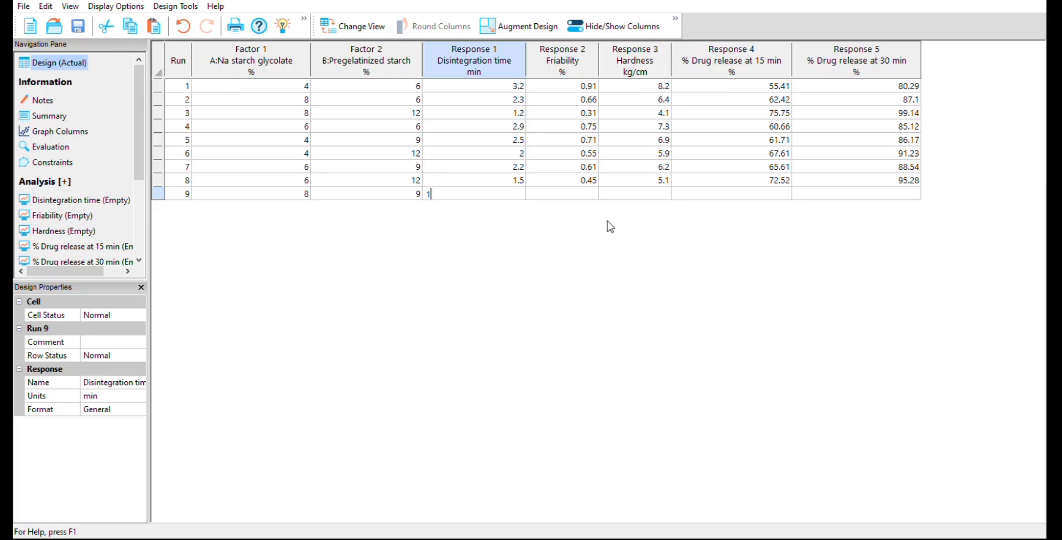
text(.9)
key(Return)
text(.5)
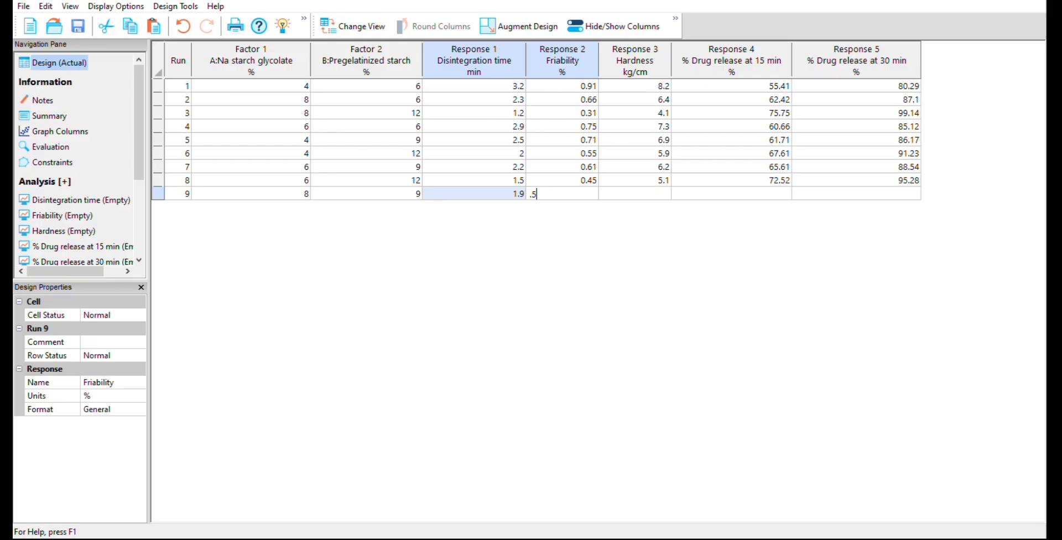
key(Return)
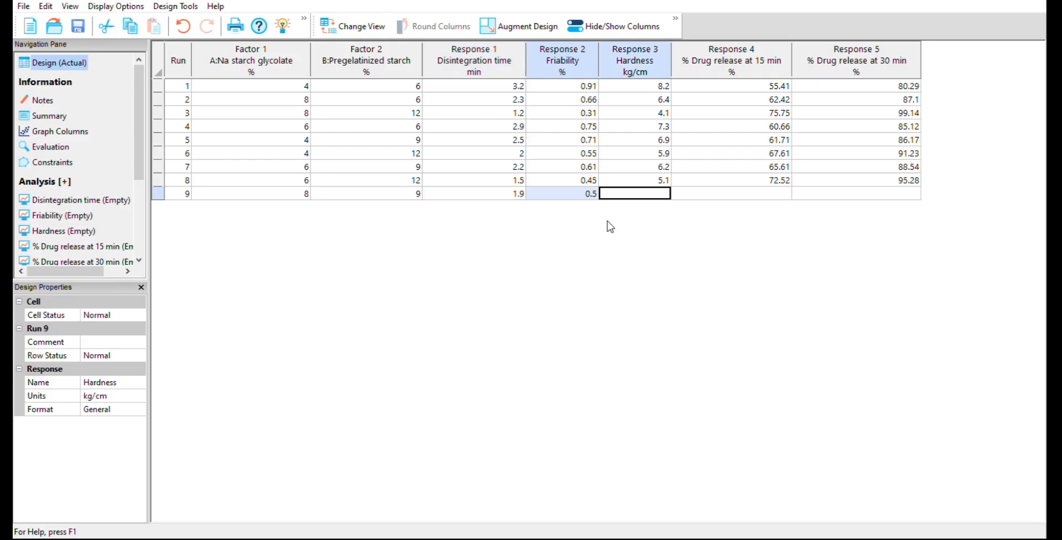
text(5.9)
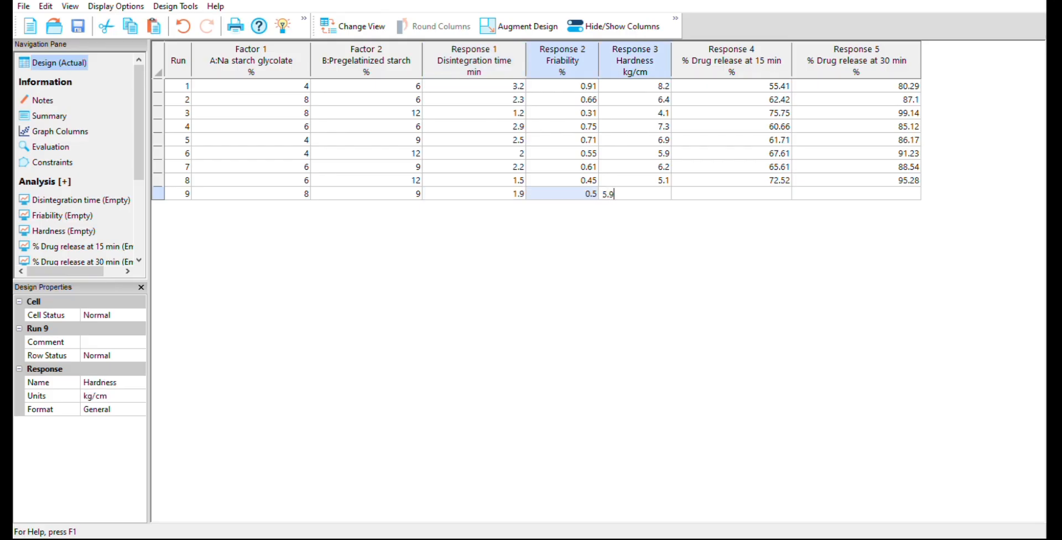
key(BackSpace)
text(3)
key(Return)
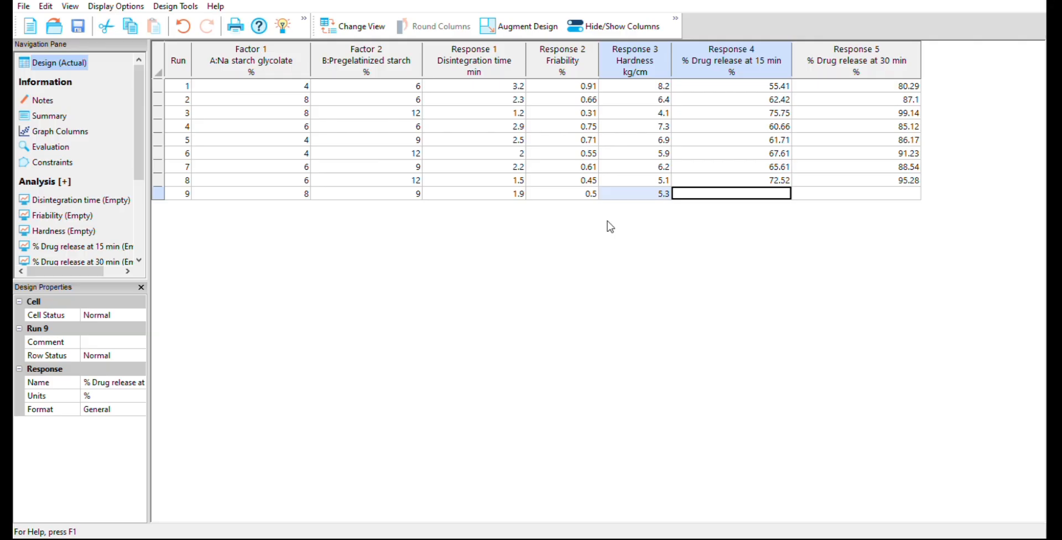
Enter run 9's % Drug release as 80.12 at 15 min and 95.45 at 30 min
text(80.12)
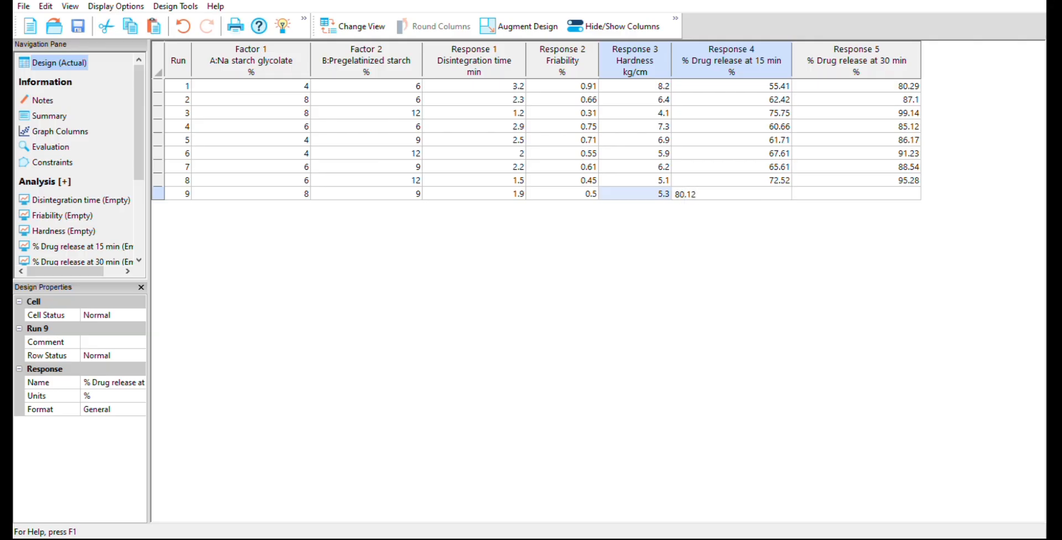
key(Return)
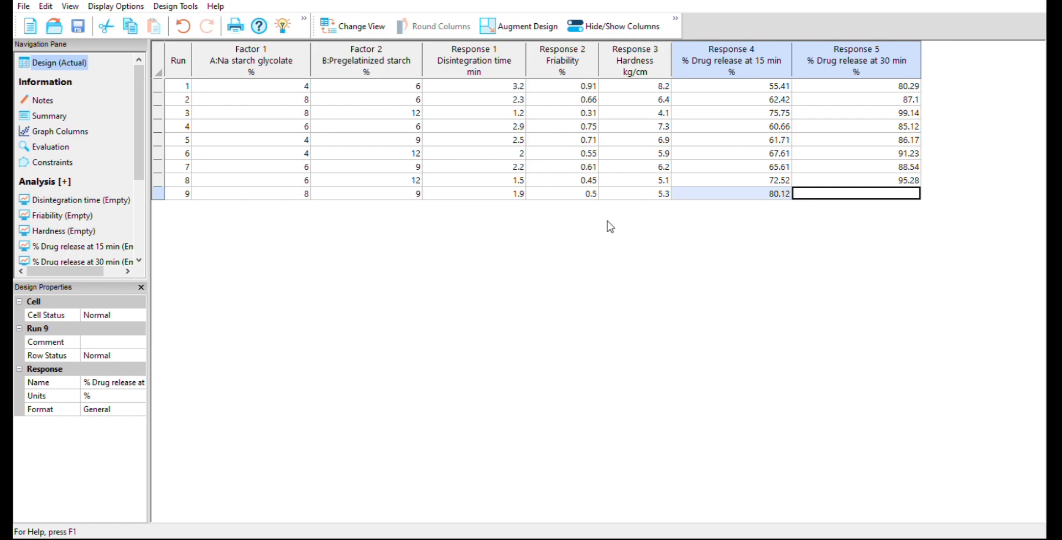
text(95.45)
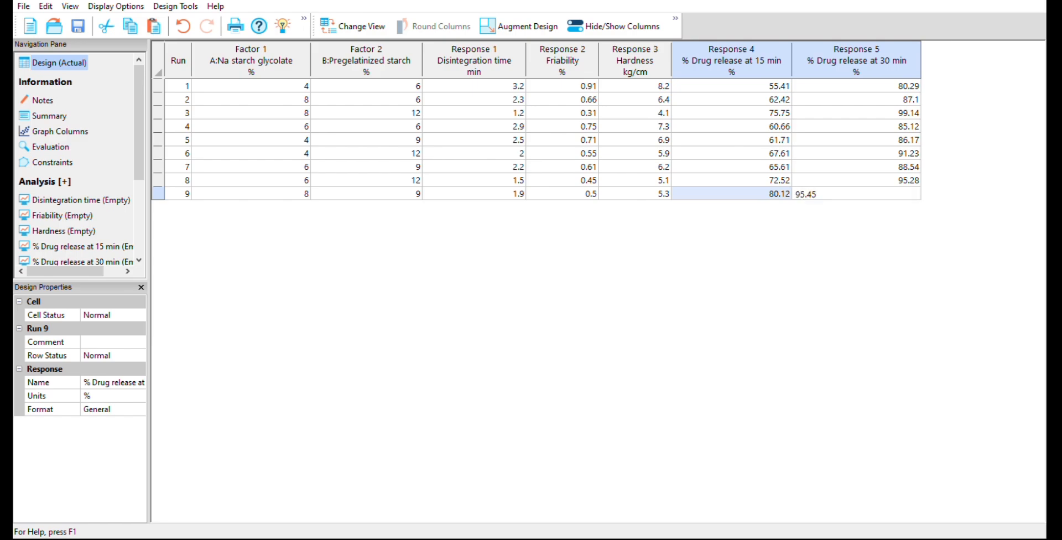
key(Return)
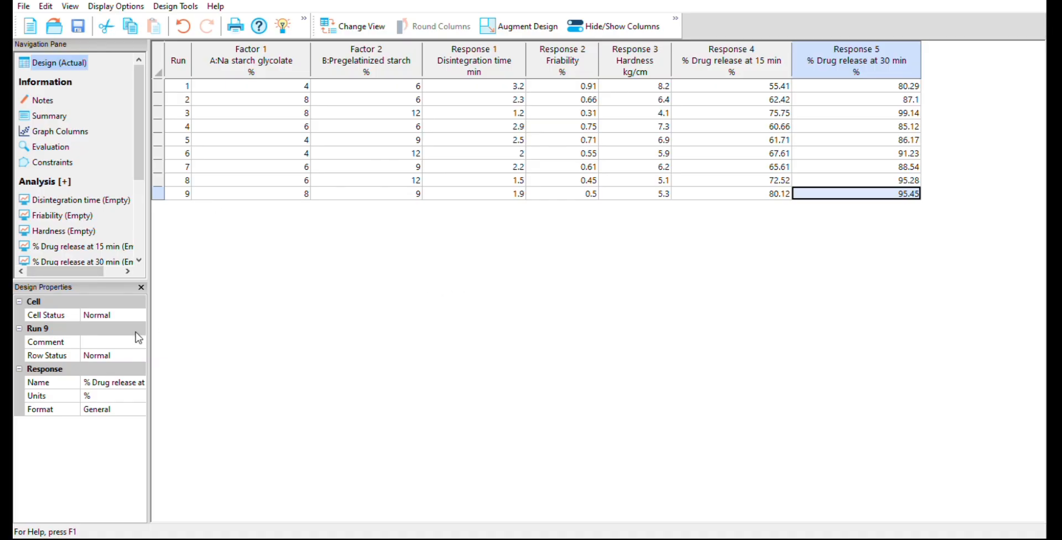
Start the Disintegration time analysis and select the A-Na starch glycolate and B-Pregelatinized starch effects as model terms in the Half-Normal plot
drag(138, 280, 137, 303)
click(116, 245)
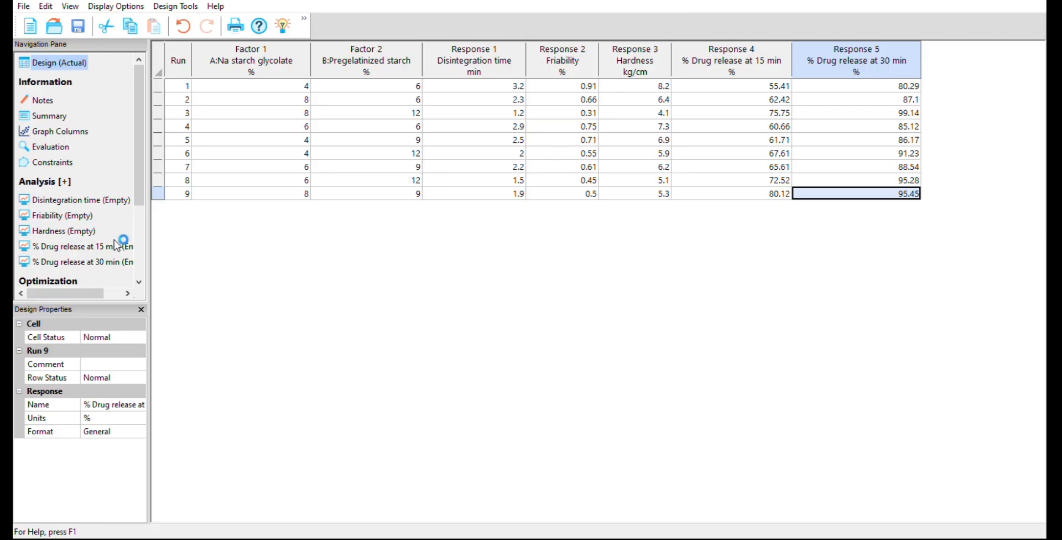
click(197, 274)
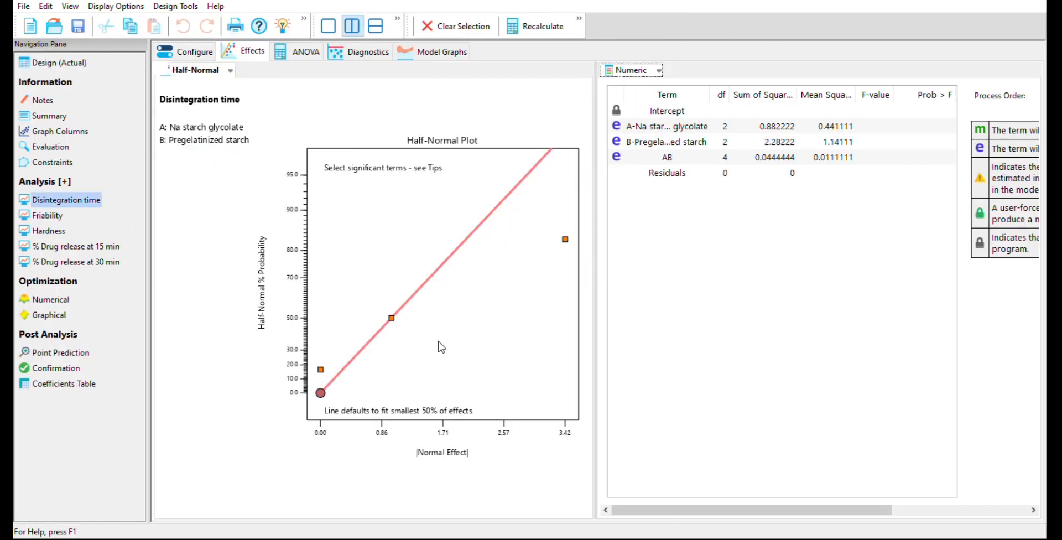
click(494, 390)
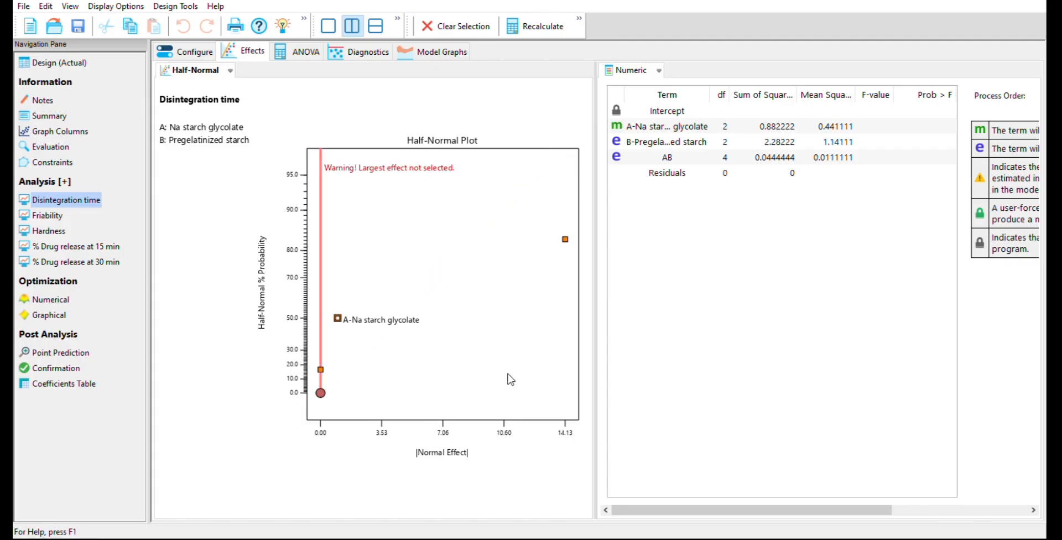
click(704, 286)
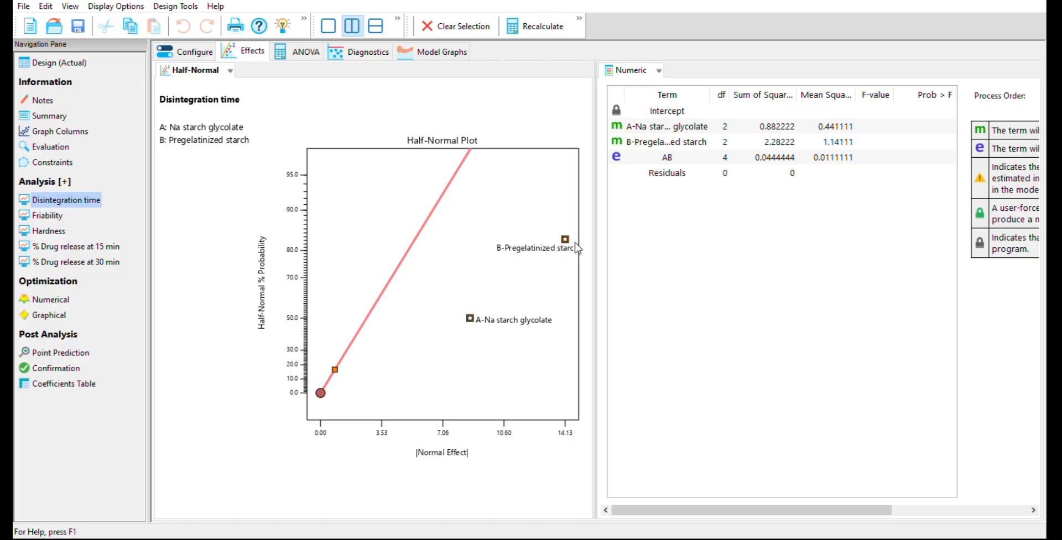
Examine the ANOVA for the Disintegration time factorial model, including the model's p-value and significance
click(380, 50)
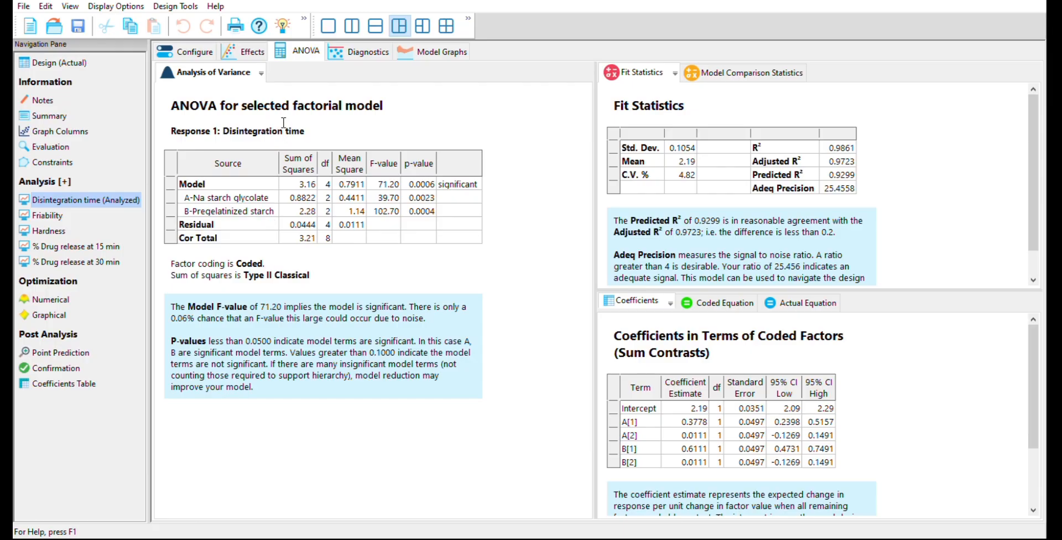
drag(223, 105, 357, 107)
drag(444, 125, 483, 127)
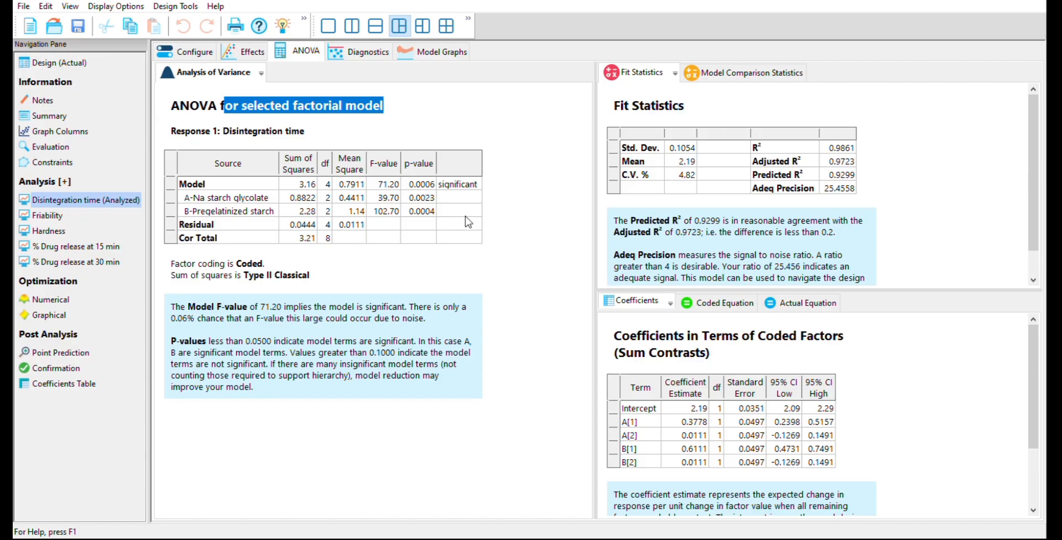
click(522, 211)
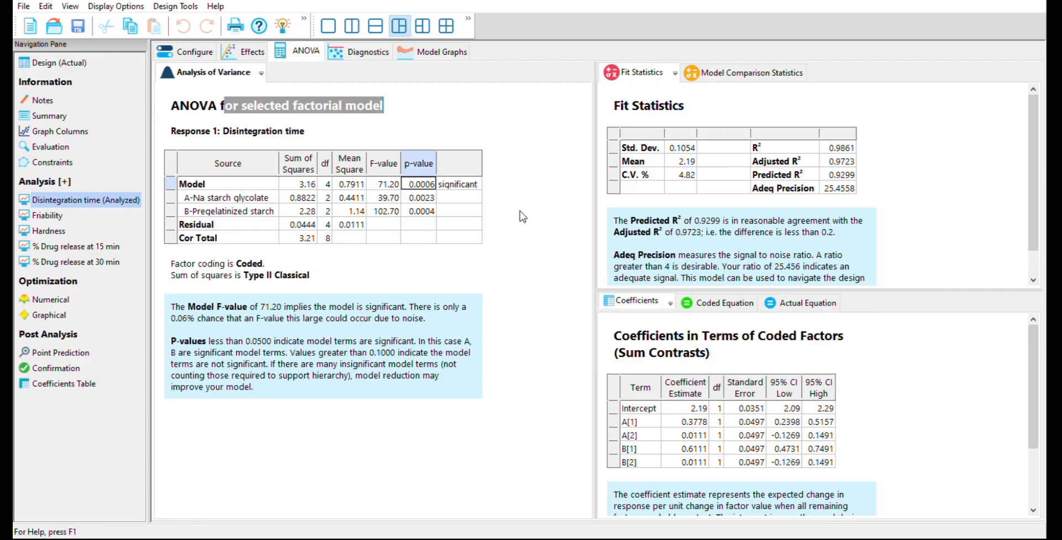
Examine the p-values of the model terms and the interpretation of the Model F-value in the Disintegration time ANOVA
key(shift+Down)
key(shift+Down)
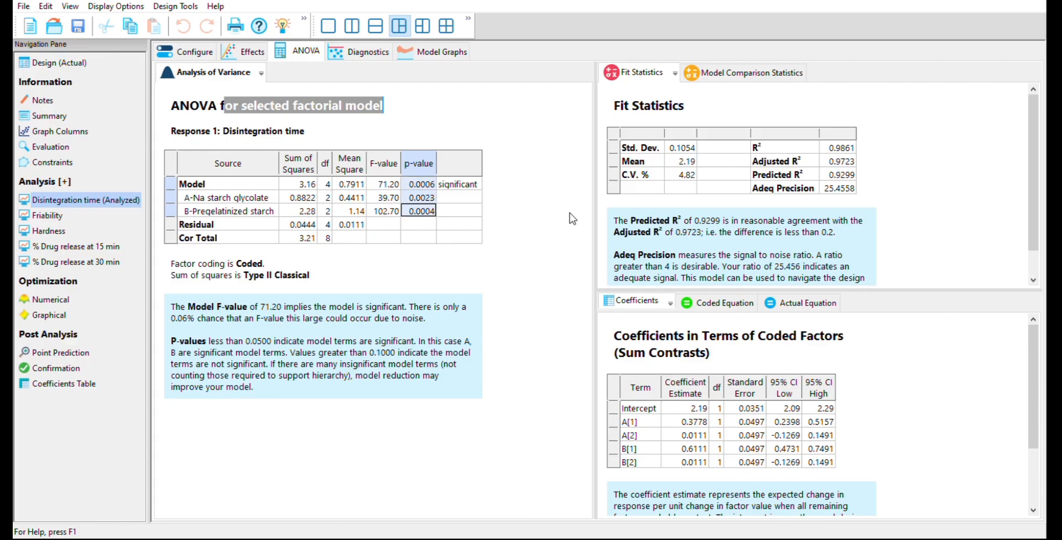
key(Right)
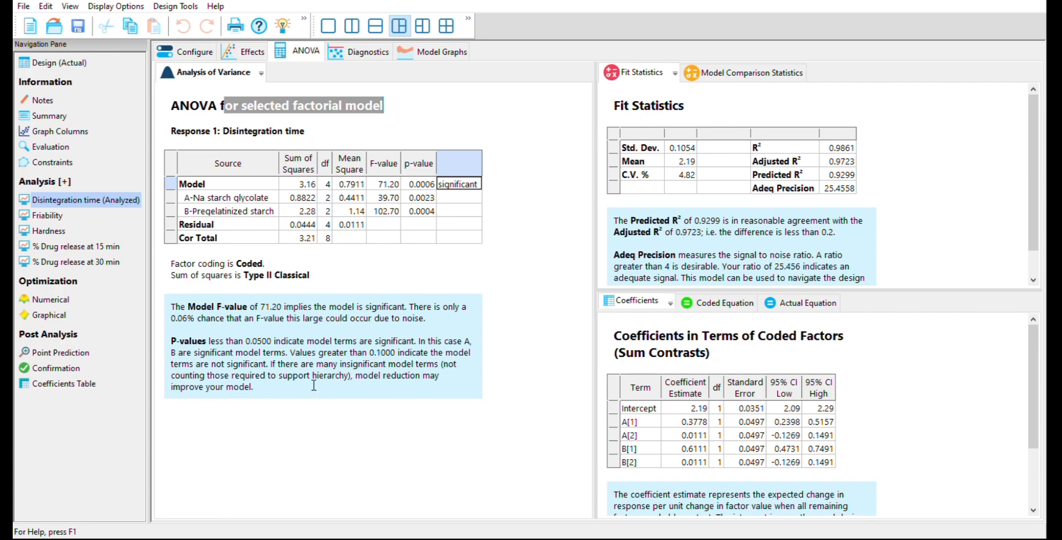
drag(248, 318, 424, 318)
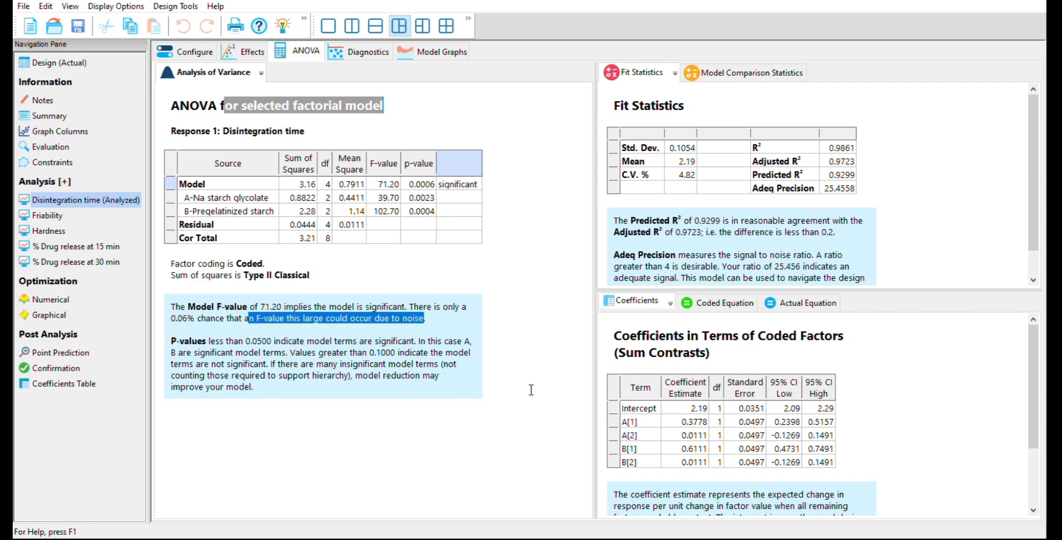
click(477, 214)
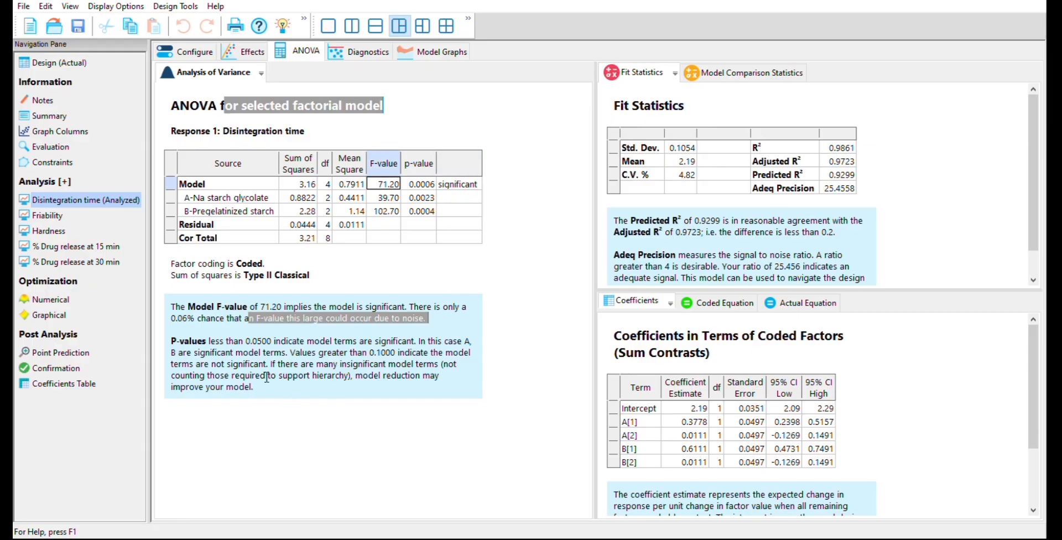
drag(266, 377, 512, 376)
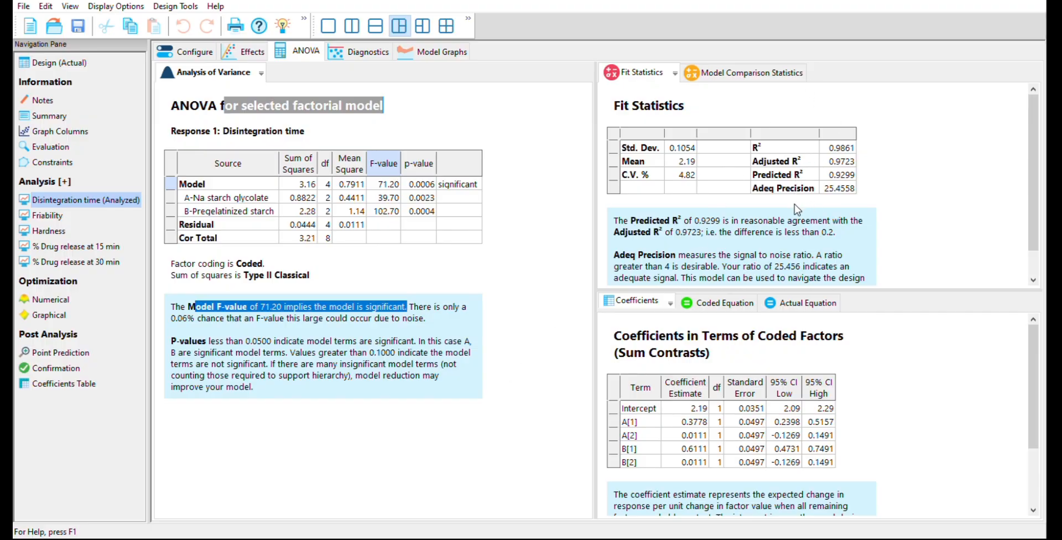
Review the Disintegration time fit statistics, from R² through Adeq Precision, and view the Model Comparison Statistics
click(795, 206)
click(965, 169)
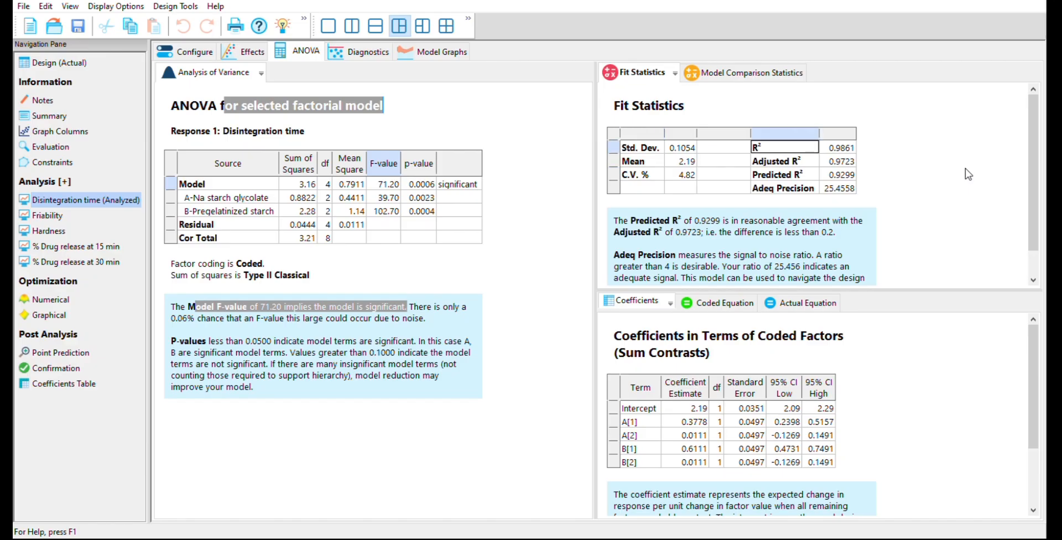
key(Down)
key(Down)
key(Down)
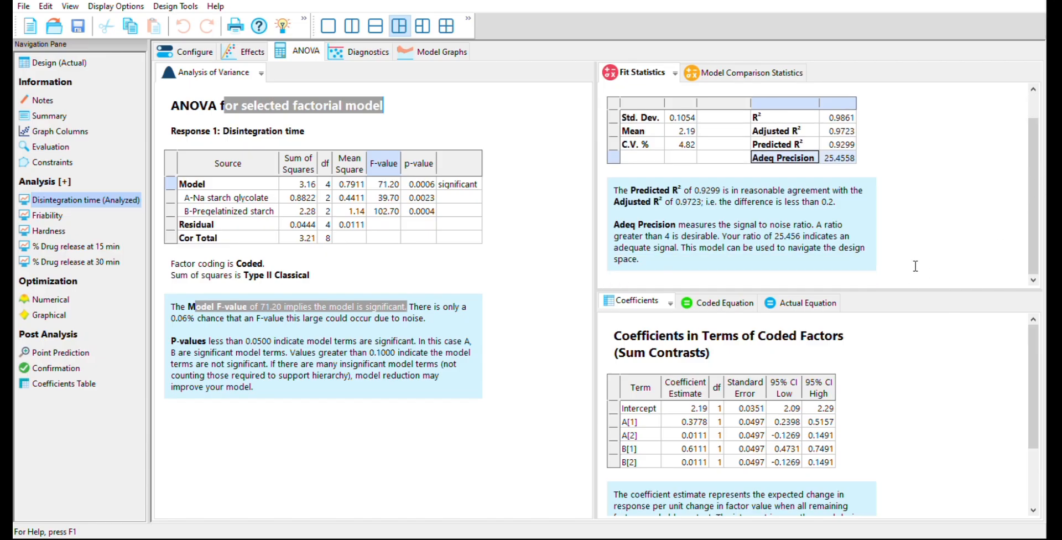
click(838, 188)
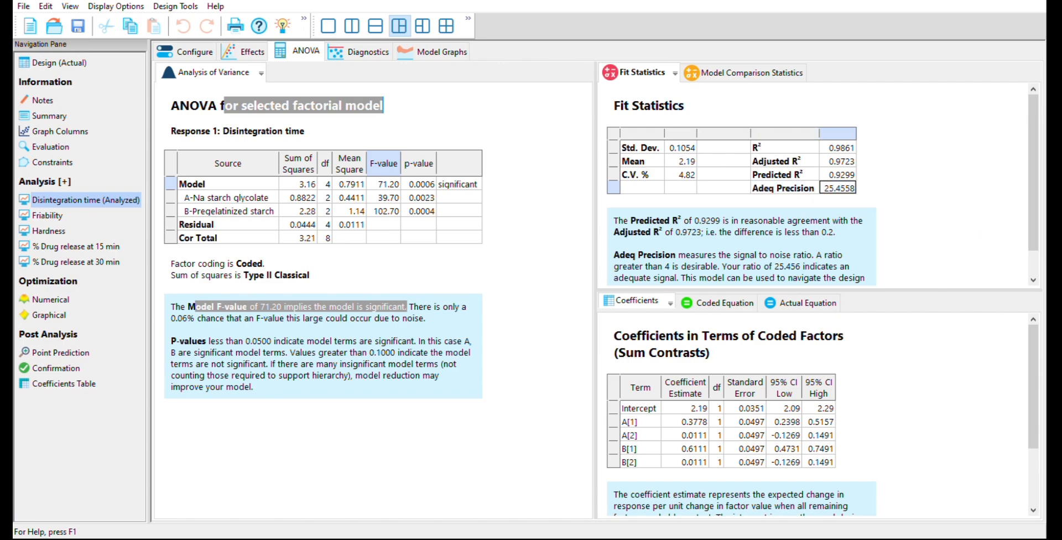
scroll(892, 260, down, 1)
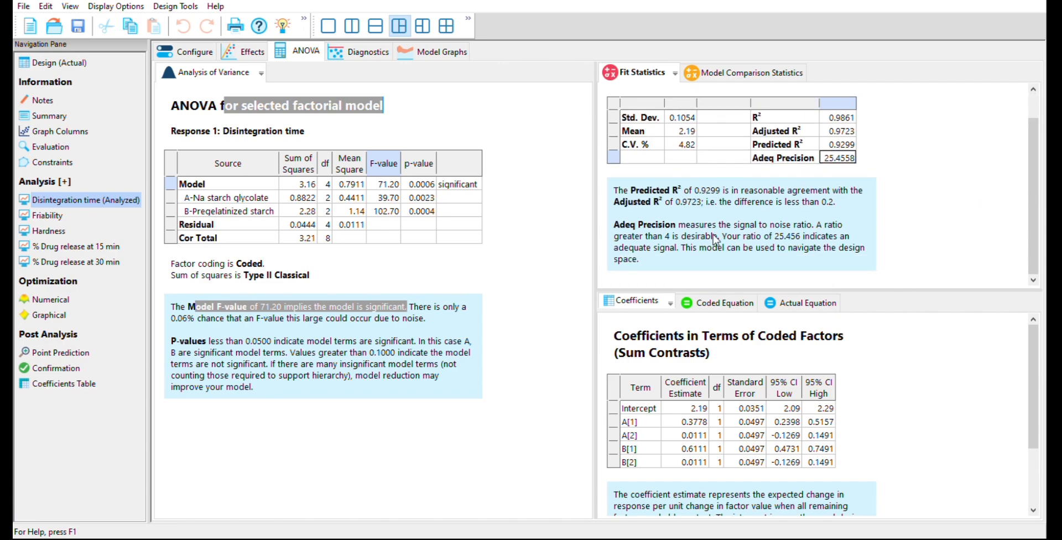
click(774, 72)
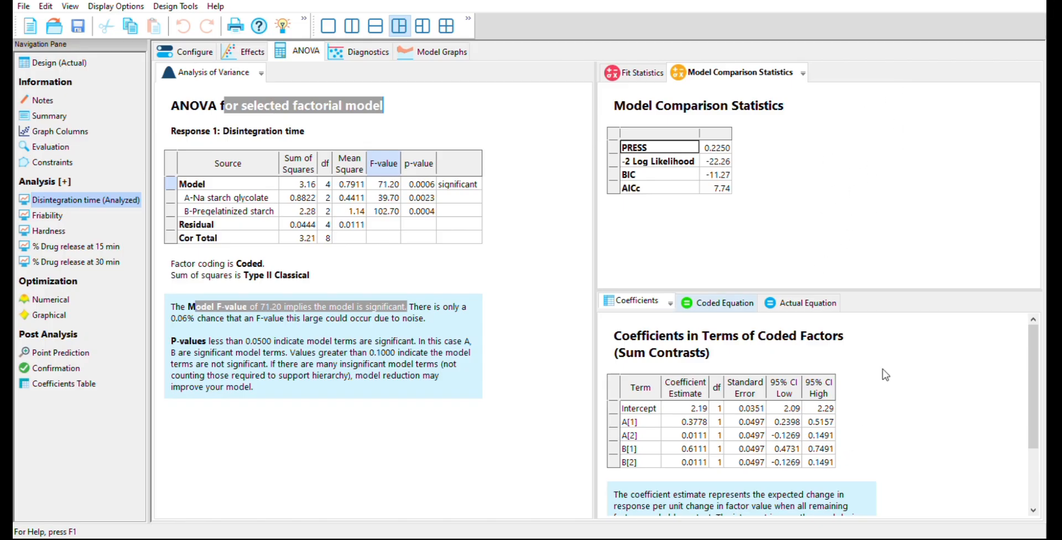
Review the Disintegration time coefficients and the final equations in terms of coded and actual factors
scroll(865, 486, down, 4)
scroll(862, 453, up, 3)
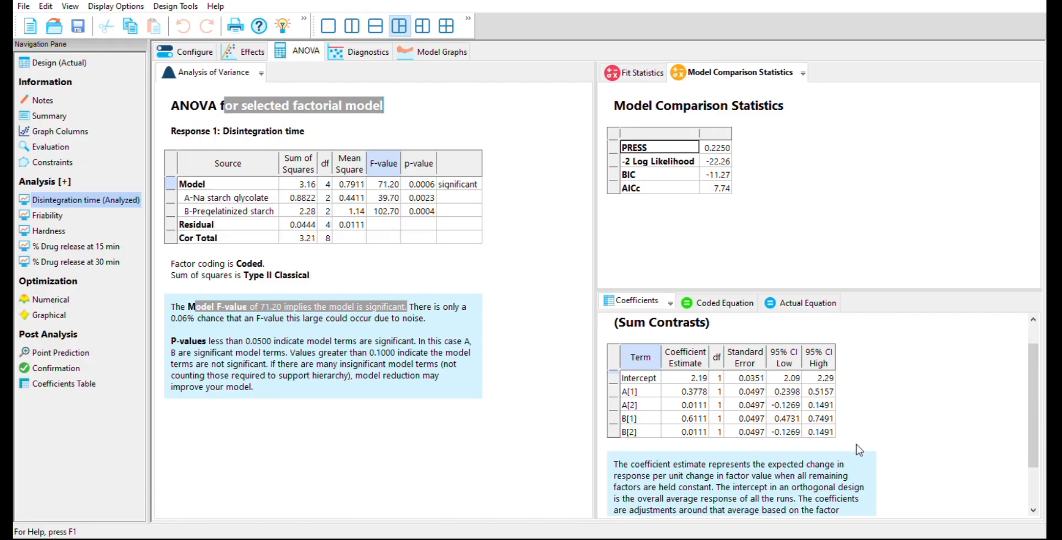
click(713, 302)
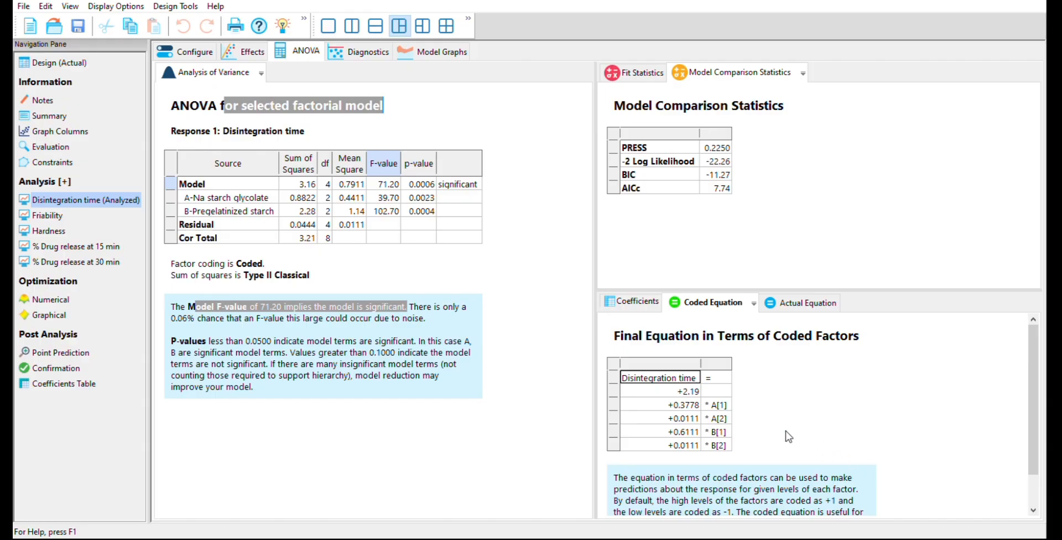
click(765, 438)
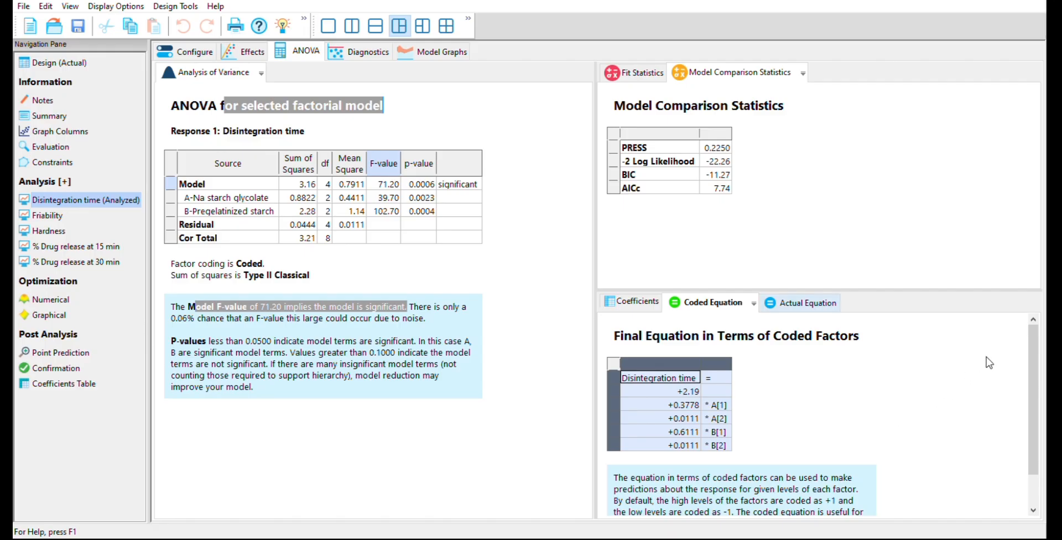
key(ctrl+Tab)
scroll(813, 495, down, 5)
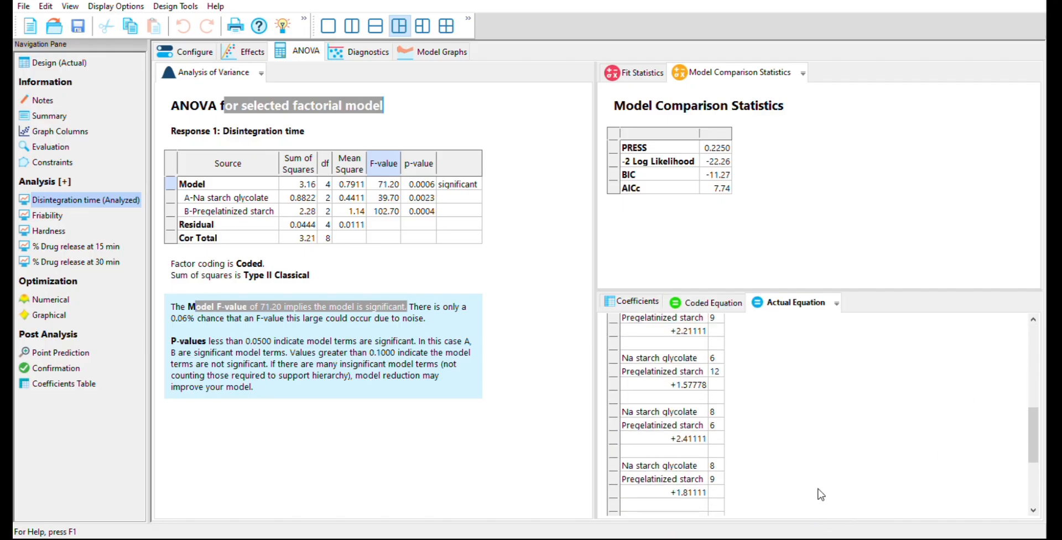
scroll(845, 477, up, 3)
Inspect the Disintegration time diagnostics, including the residual, Box-Cox, predicted versus actual and DFBETAS plots
click(372, 53)
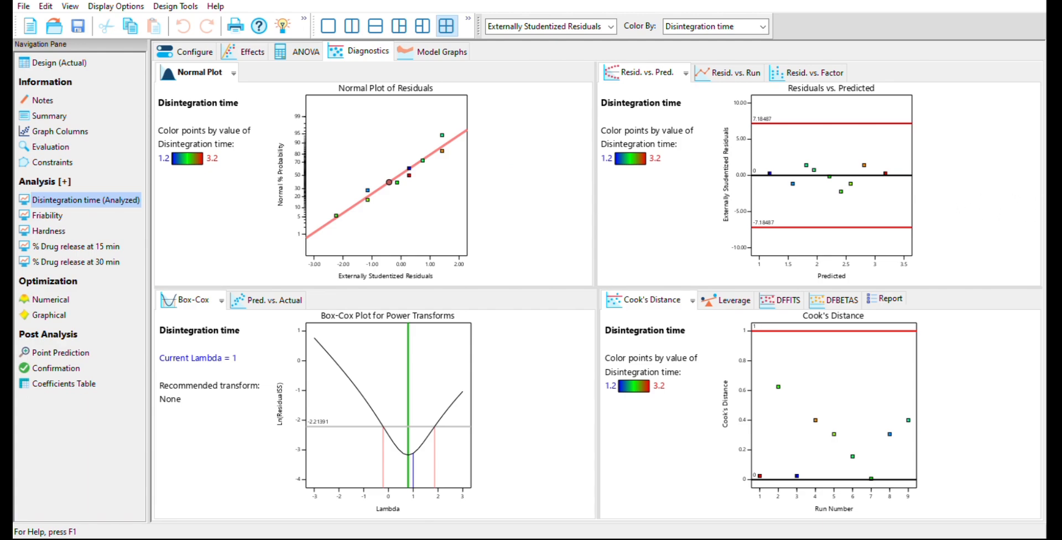
click(735, 73)
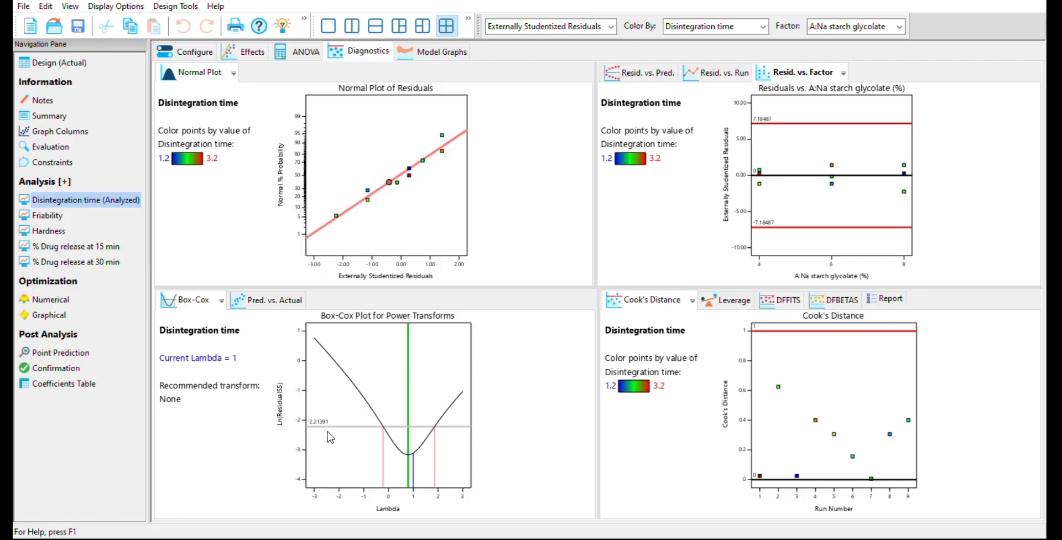
click(274, 300)
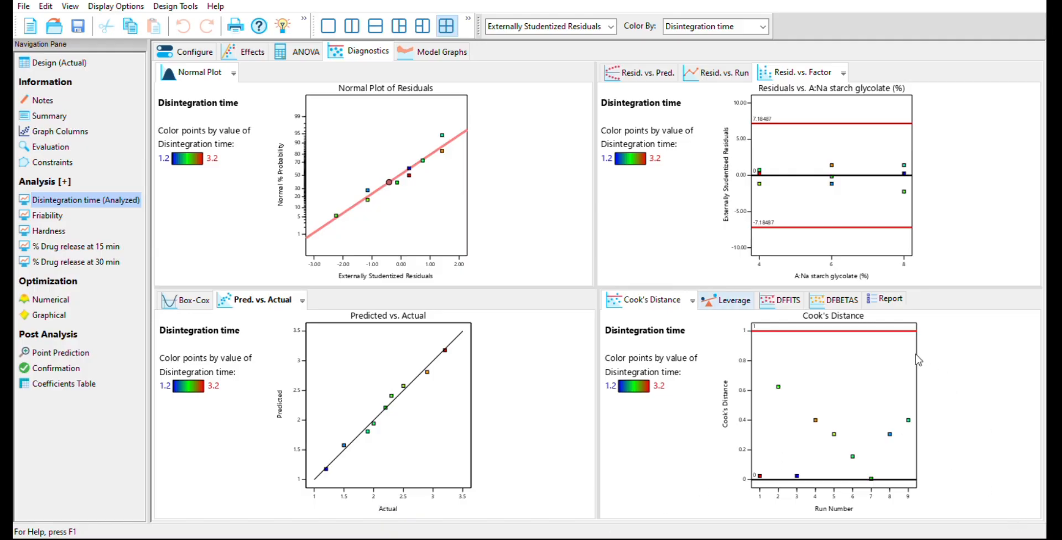
click(734, 301)
click(785, 299)
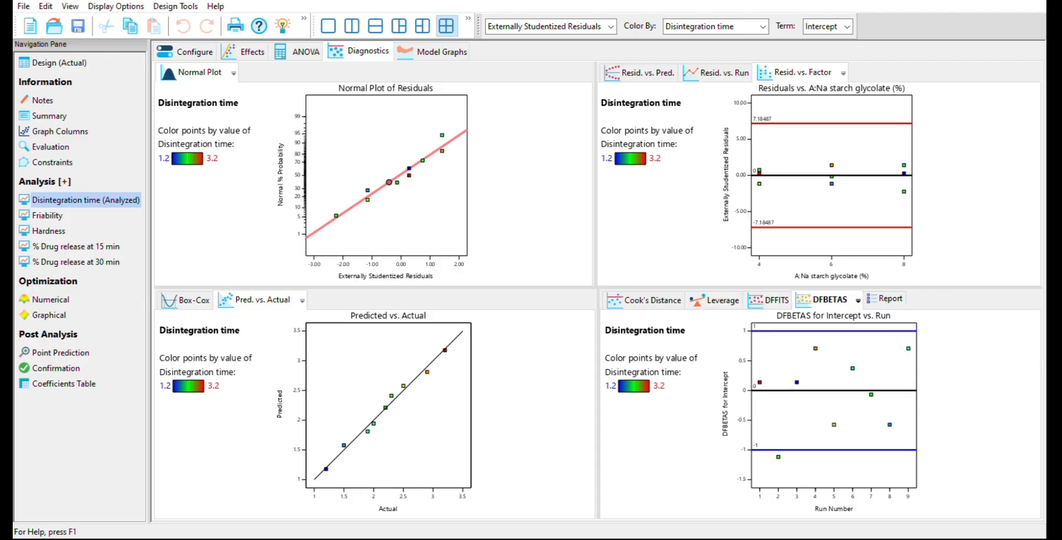
View the Disintegration time diagnostics report and examine its Actual Value and Predicted Value columns for all runs
click(885, 299)
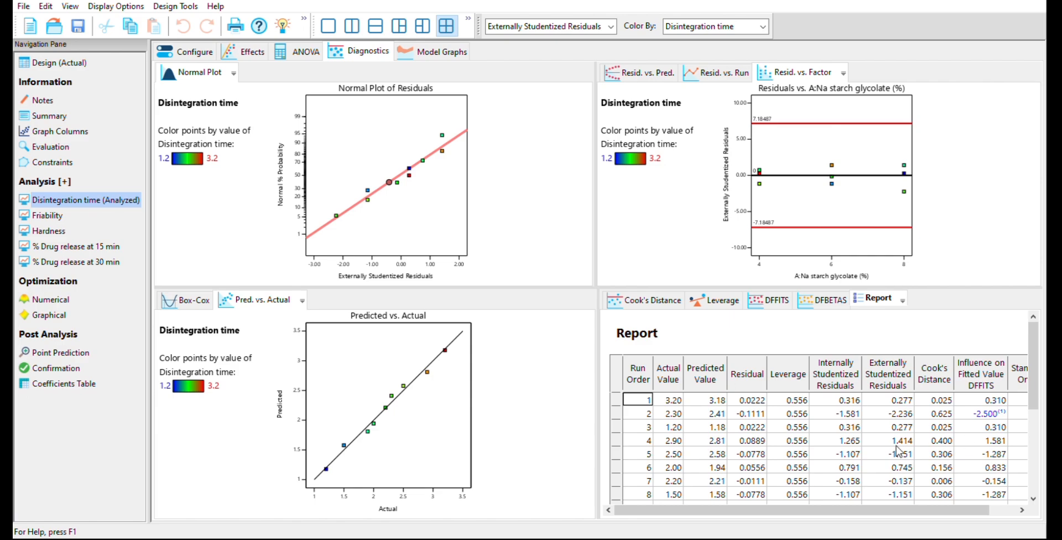
scroll(897, 450, down, 1)
mouse_move(890, 510)
mouse_down()
mouse_move(917, 510)
mouse_move(890, 510)
mouse_up()
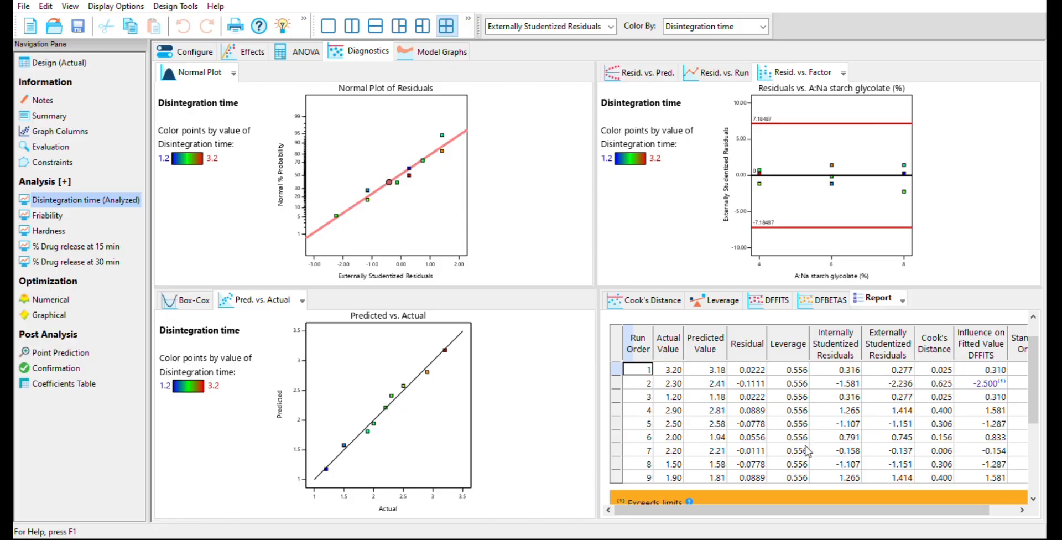
mouse_move(644, 369)
mouse_down()
mouse_move(687, 381)
mouse_move(705, 408)
mouse_move(714, 477)
mouse_move(746, 477)
mouse_up()
click(668, 344)
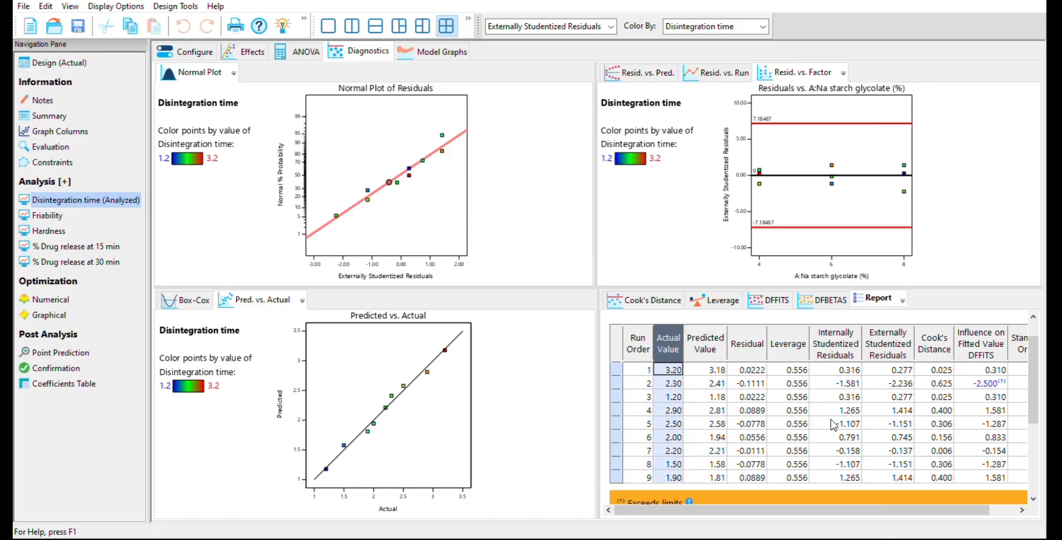
scroll(842, 501, down, 3)
scroll(840, 501, up, 3)
key(Right)
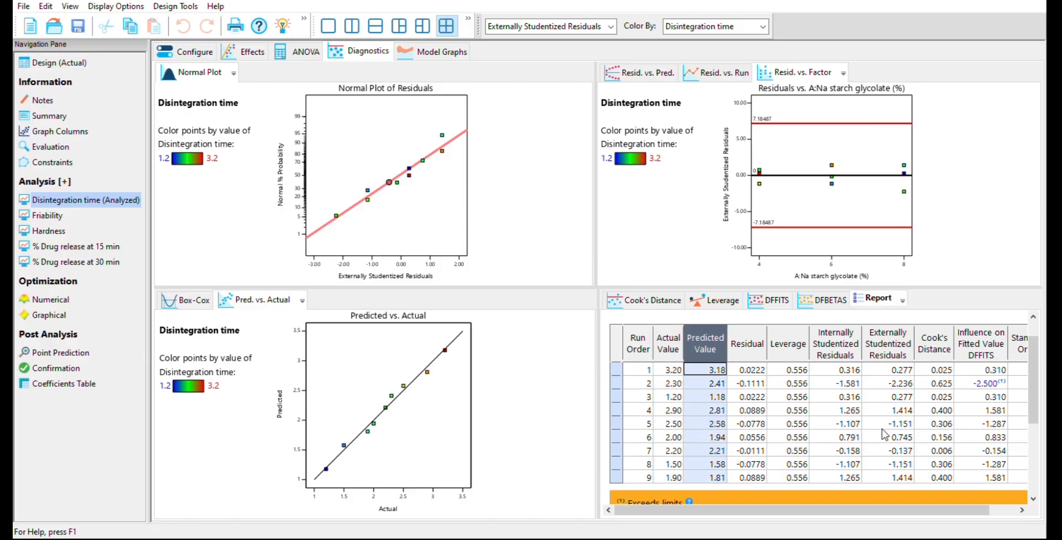
scroll(891, 427, down, 1)
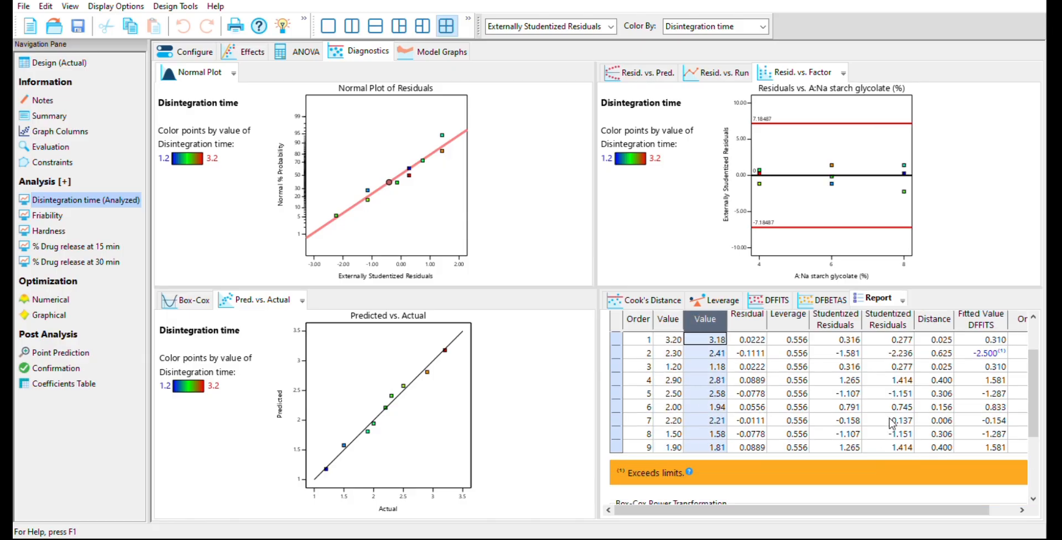
scroll(889, 470, up, 1)
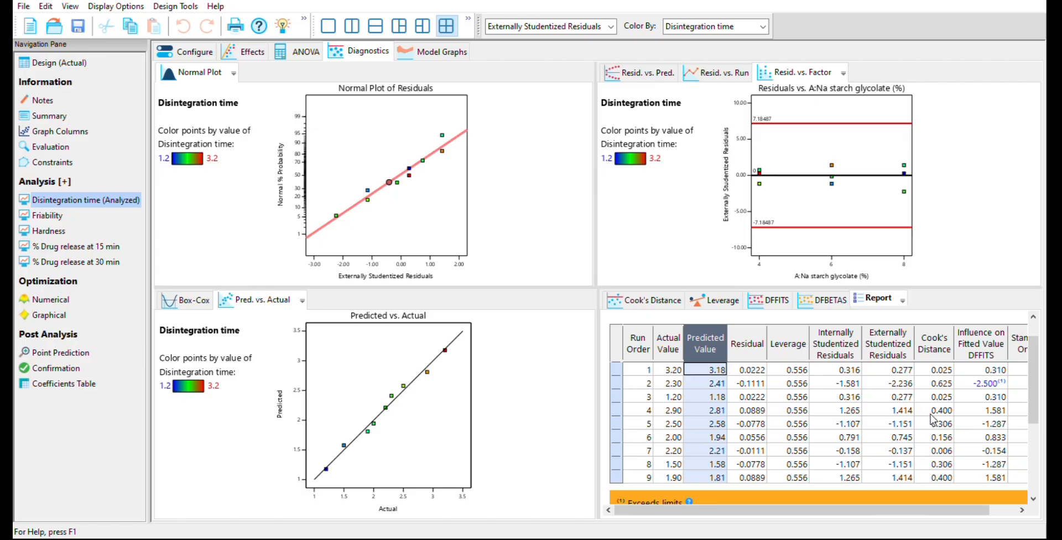
Compare the actual values, predicted values and residuals of runs 1 to 3 in the diagnostics report
key(Right)
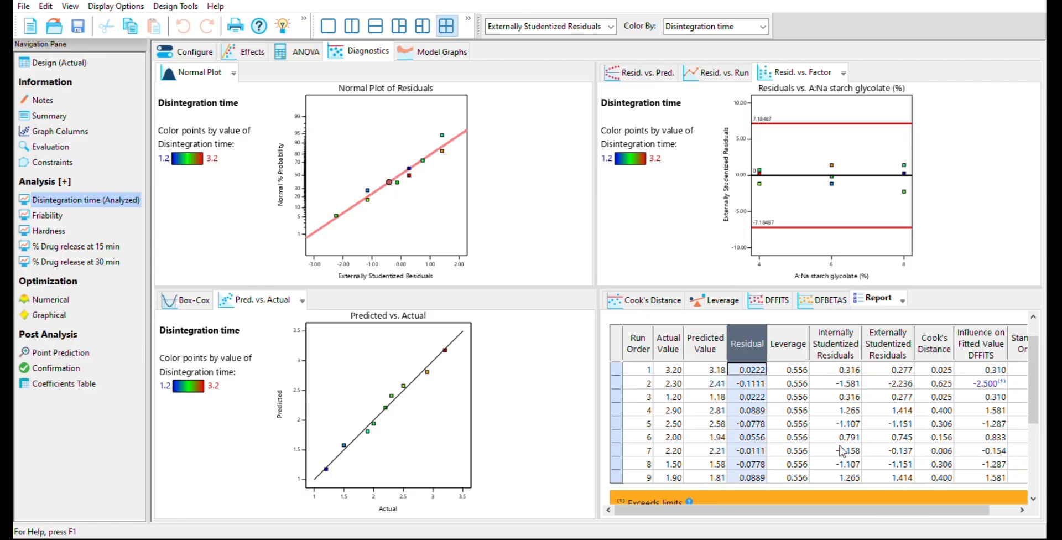
key(Left)
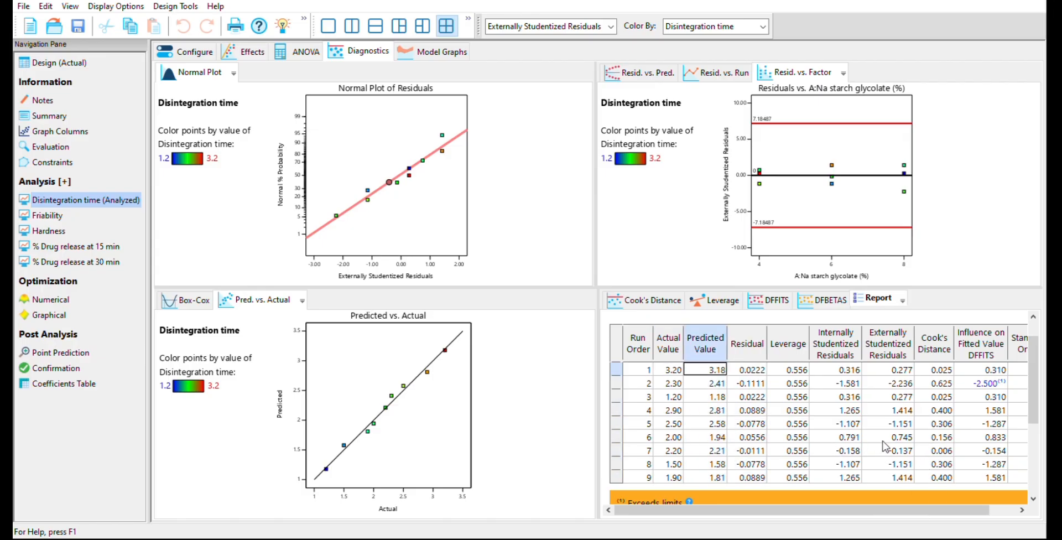
key(Right)
key(Left)
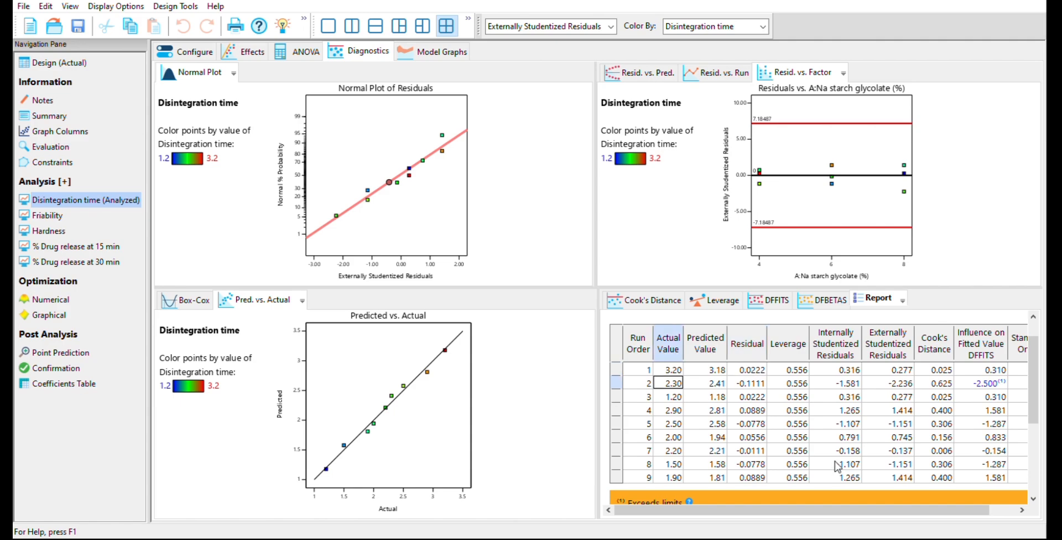
key(Down)
key(Right)
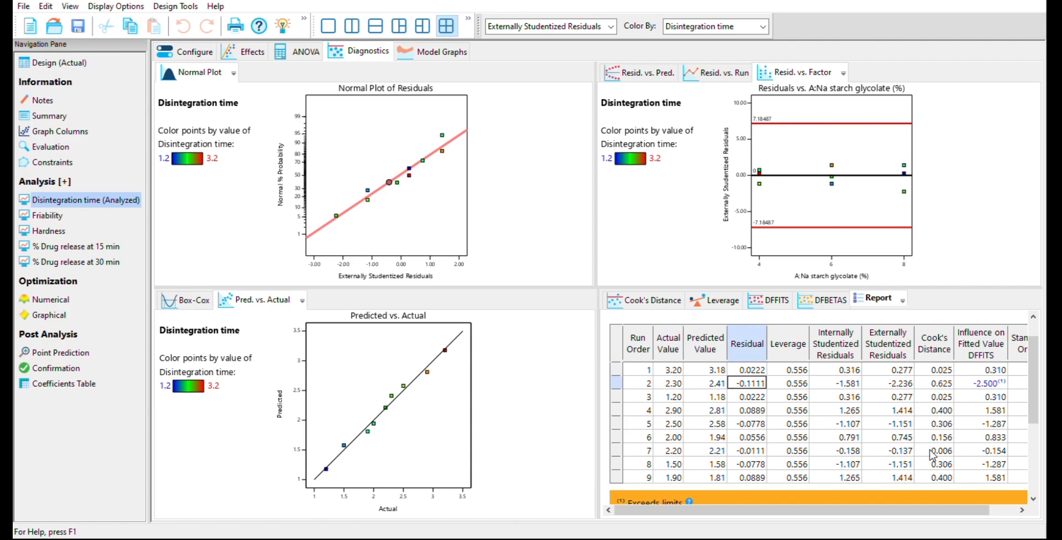
key(Left)
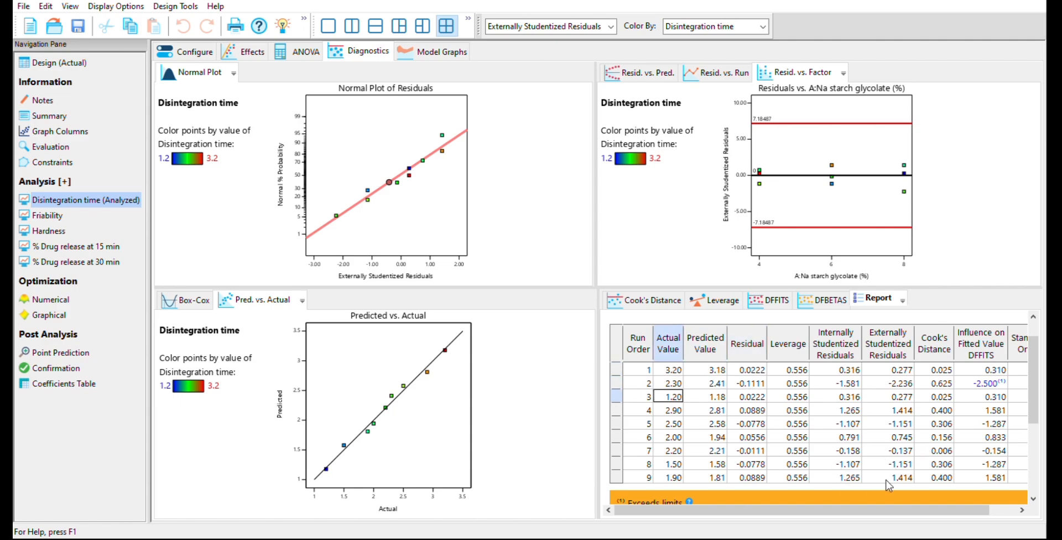
key(Down)
key(Right)
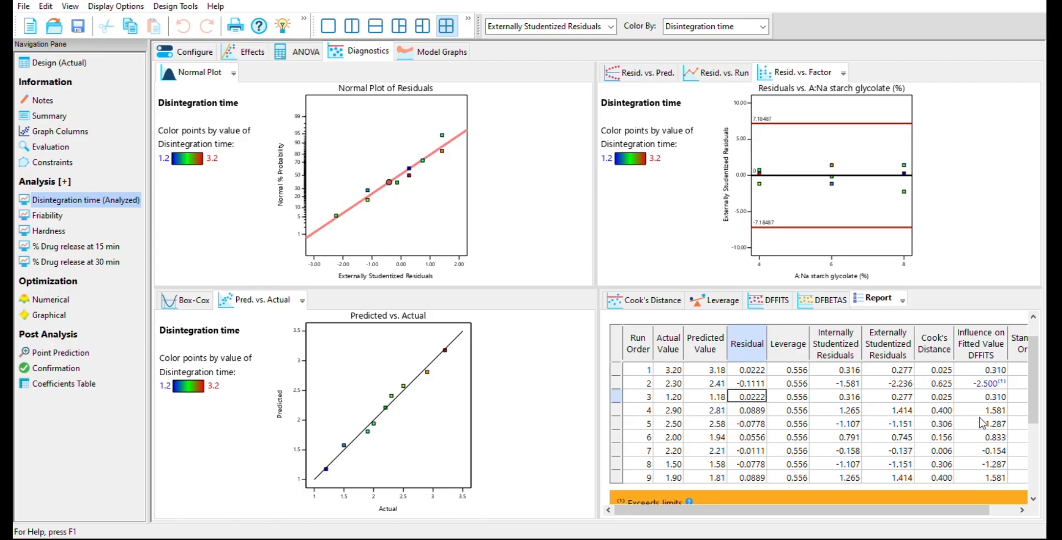
Examine the Leverage, DFFITS, Cook's Distance and Standard Order columns of the diagnostics report
click(788, 343)
scroll(993, 494, down, 2)
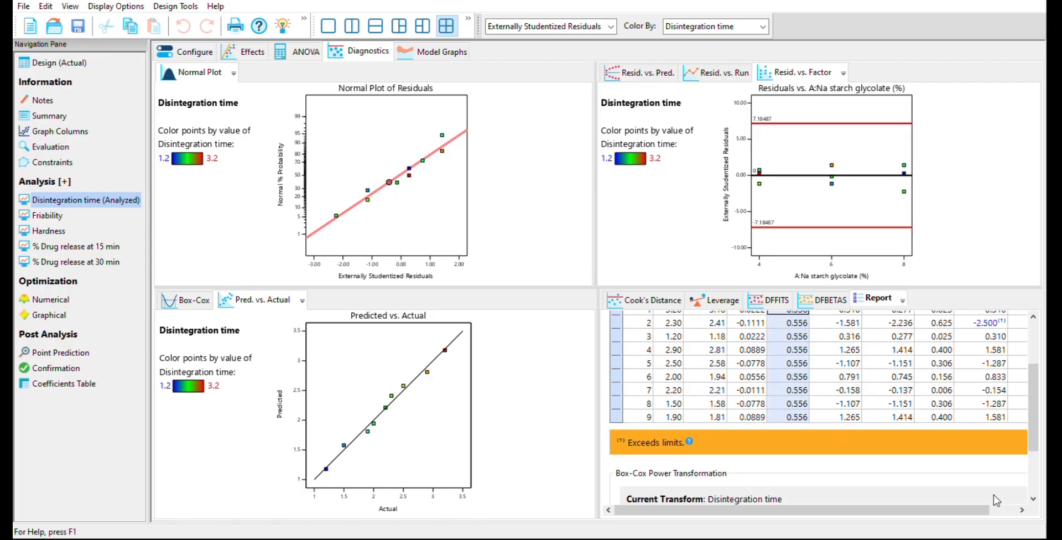
scroll(993, 494, up, 2)
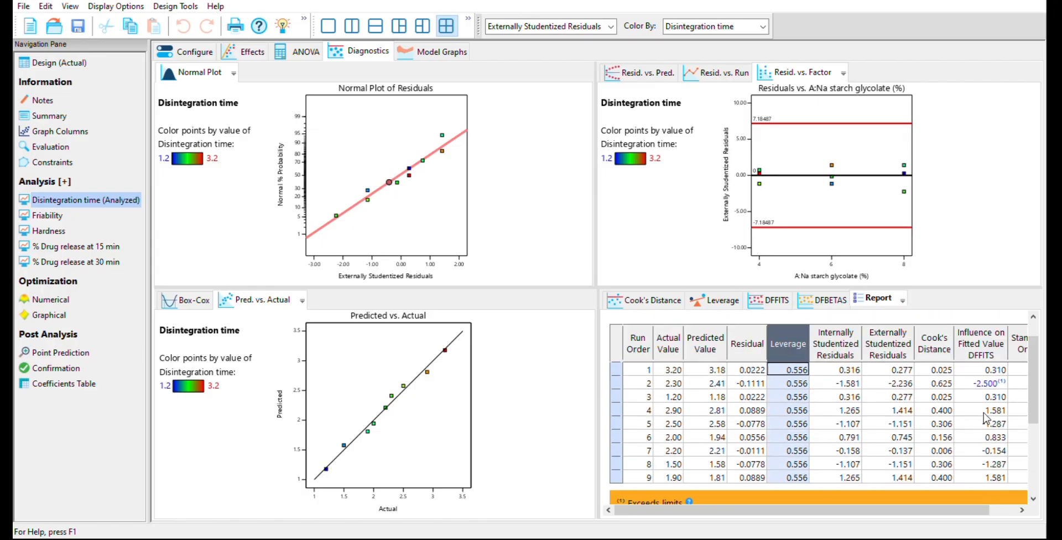
click(980, 344)
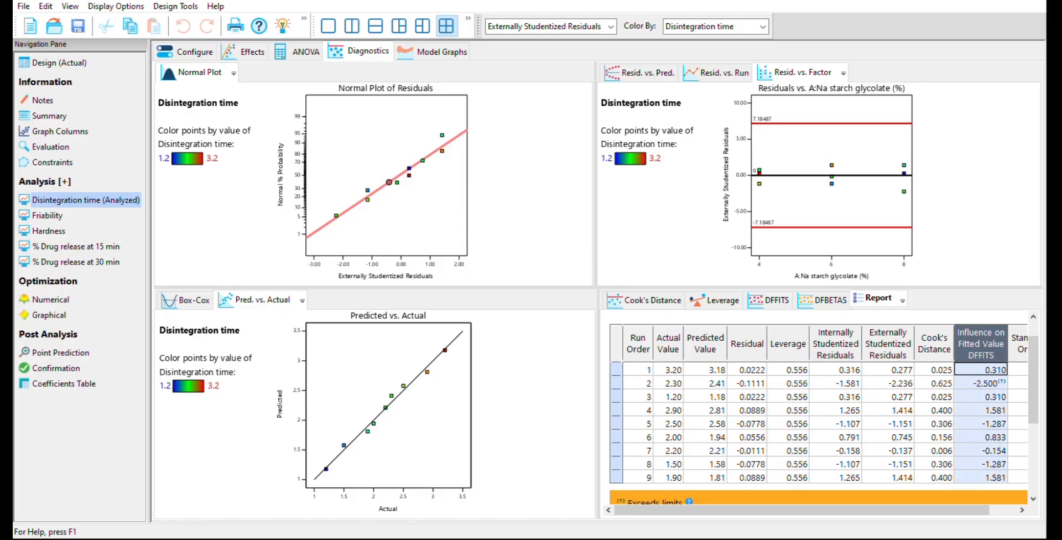
click(934, 343)
drag(934, 509, 962, 510)
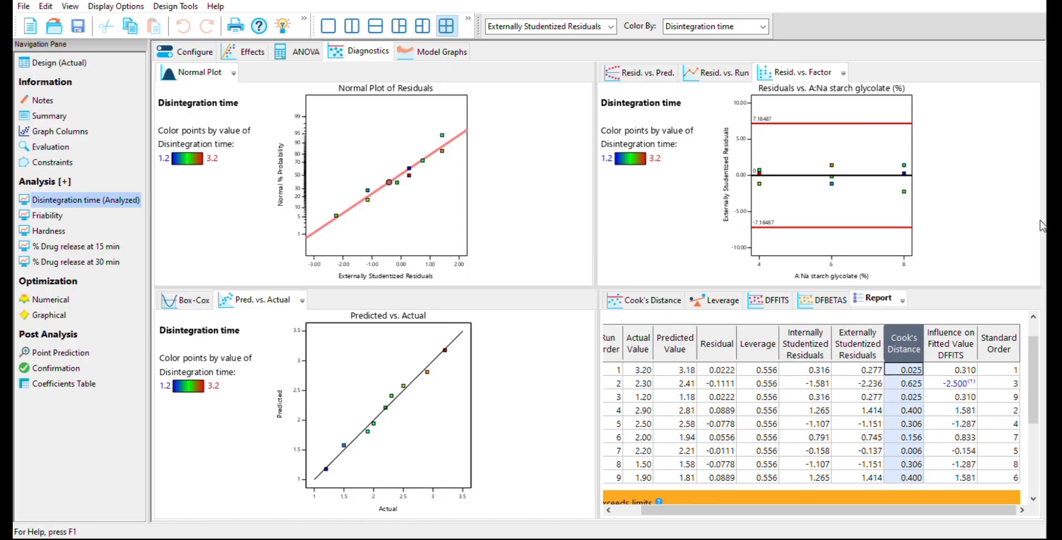
View the Disintegration time model graphs: One Factor, All Factors, Interaction, Contour, Predicted vs. Actual and 3D Surface
click(437, 51)
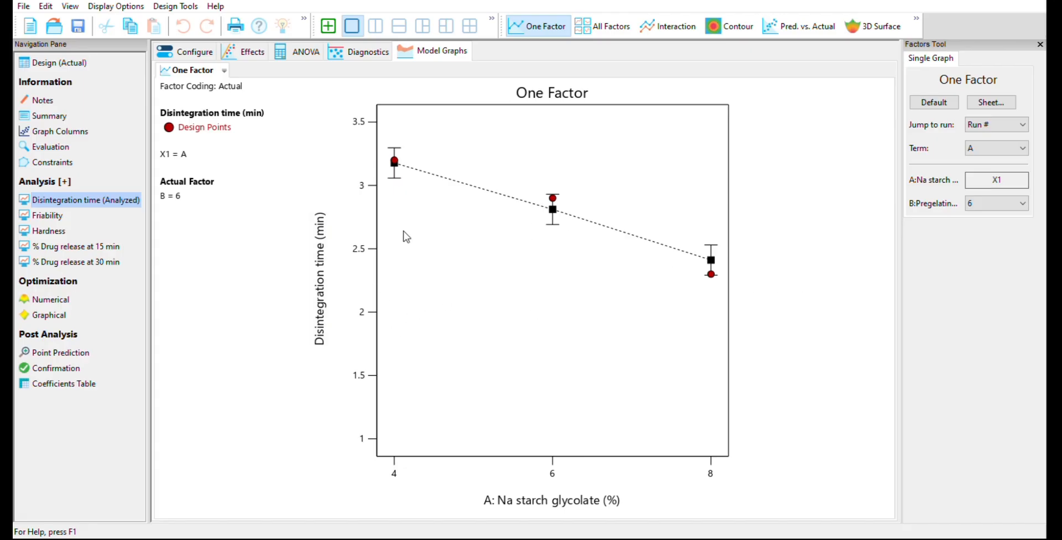
click(603, 26)
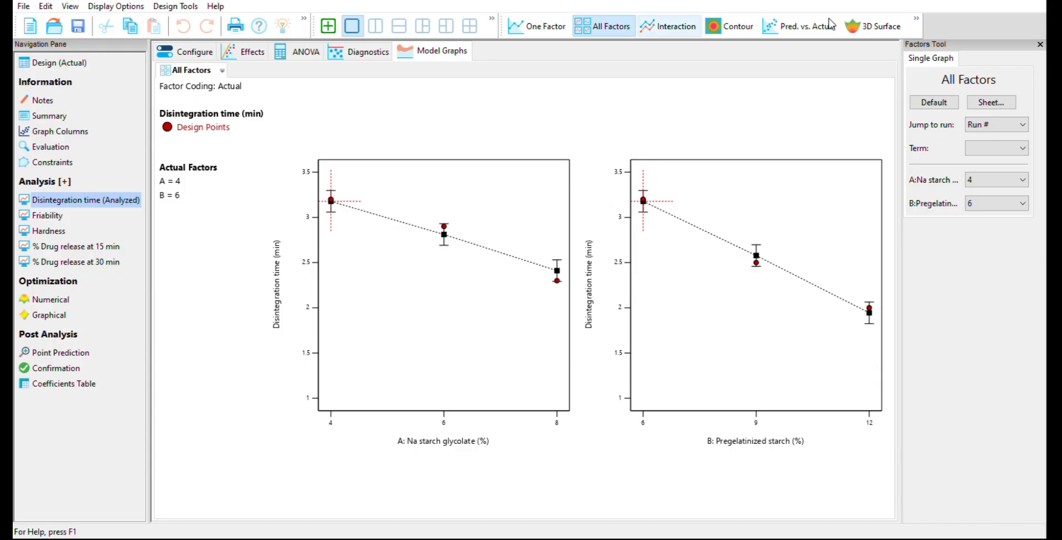
click(668, 26)
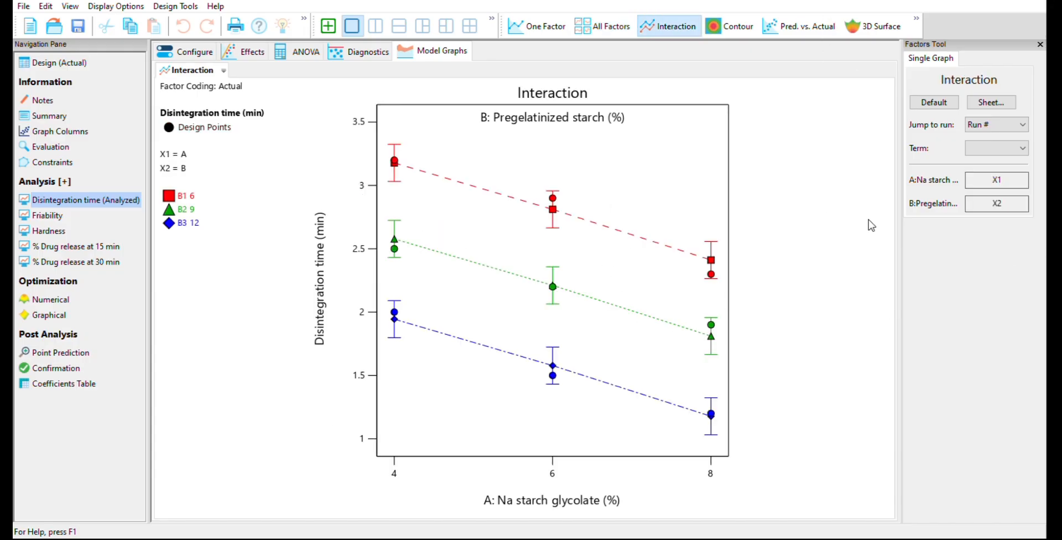
click(729, 26)
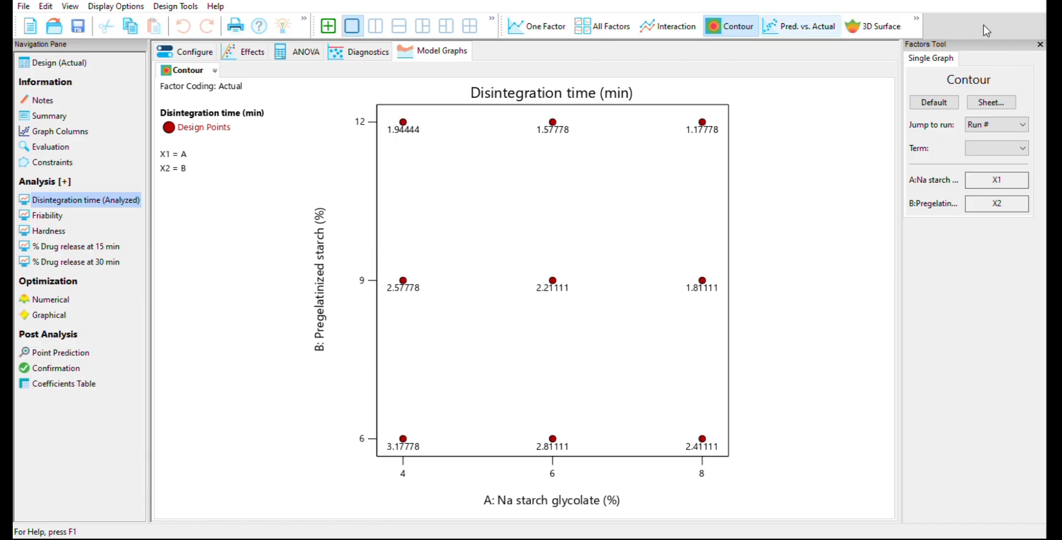
click(801, 26)
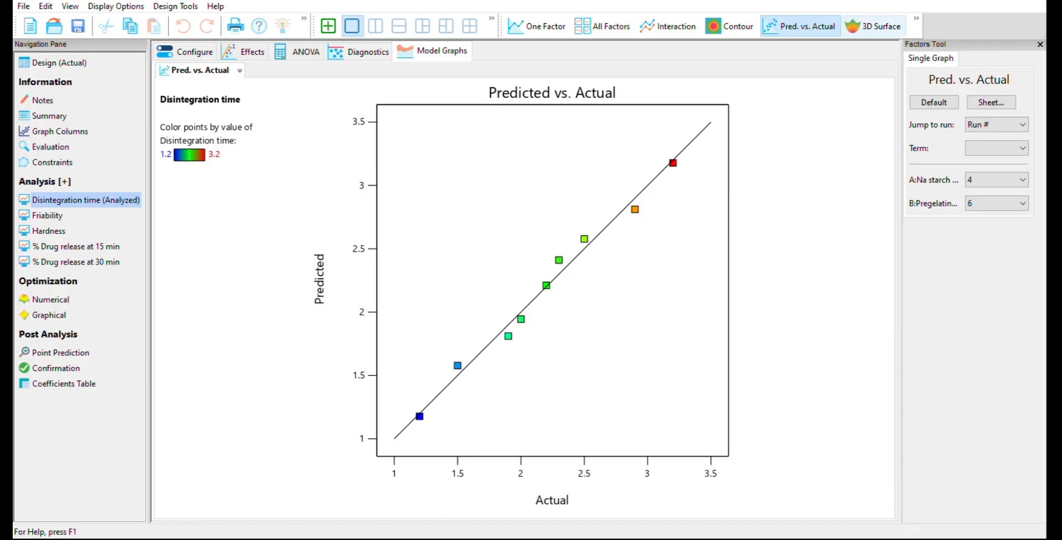
click(874, 26)
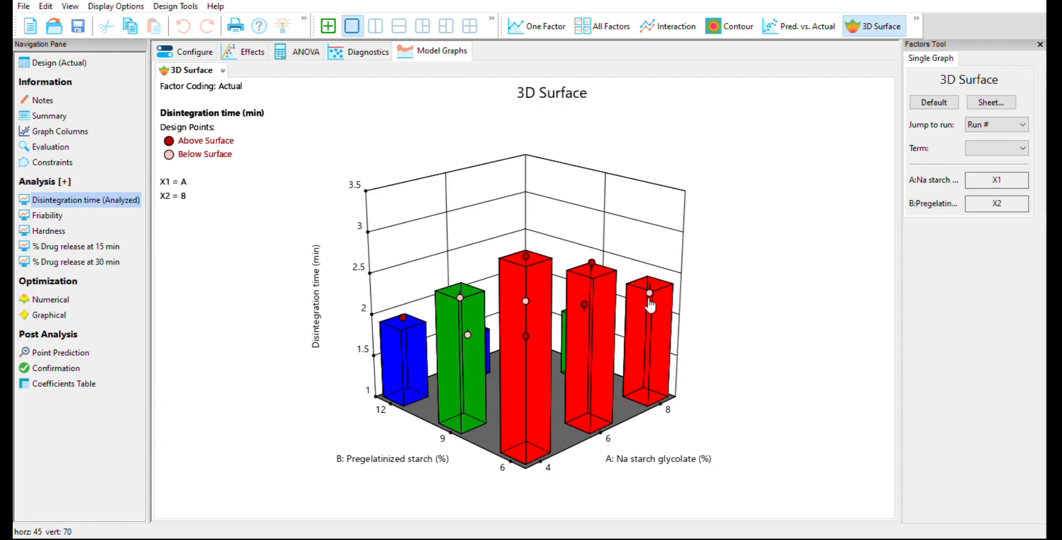
Rotate the Disintegration time 3D surface graph to examine the bars for all combinations of the two starch factors
drag(701, 264, 678, 262)
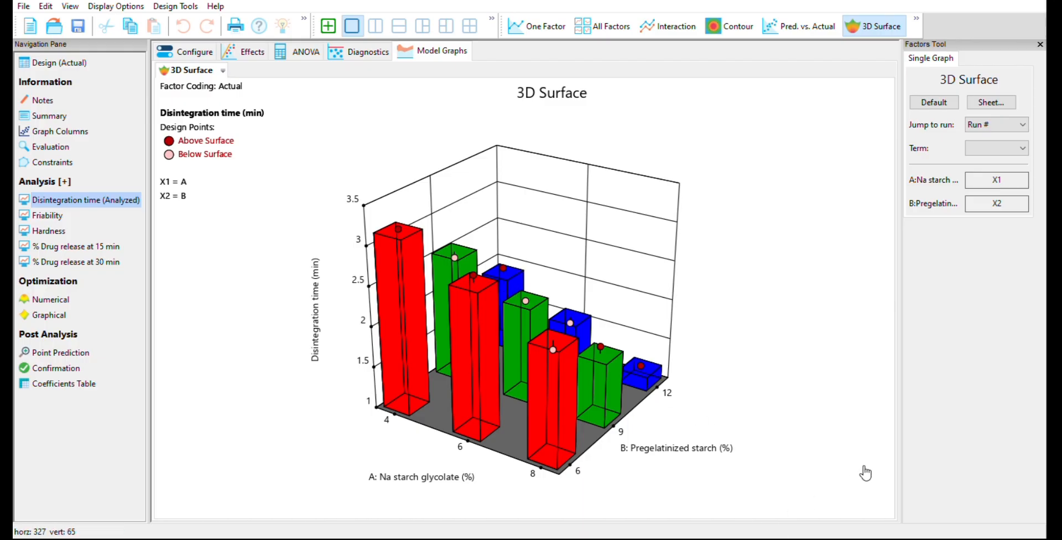
drag(745, 457, 722, 447)
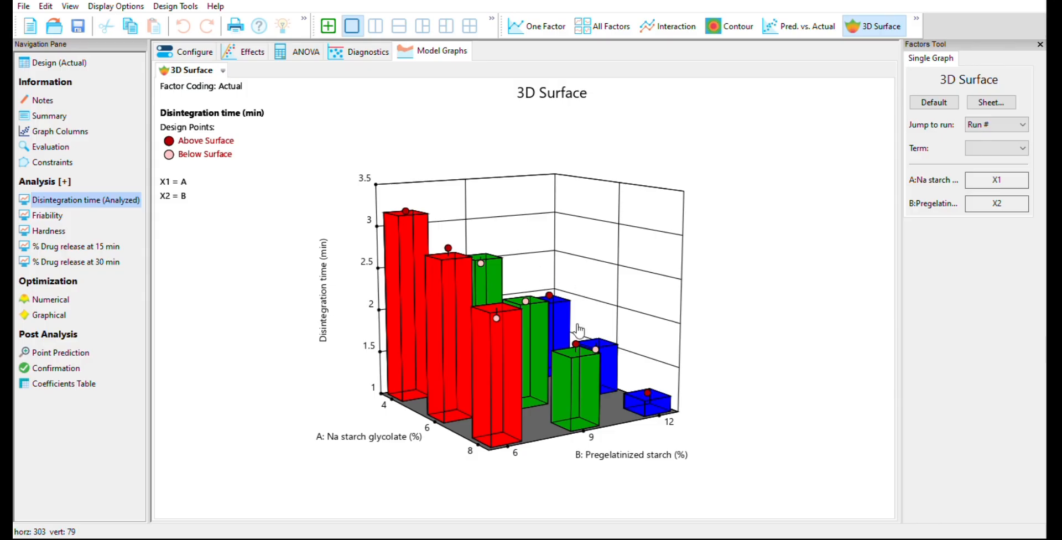
drag(521, 391, 538, 415)
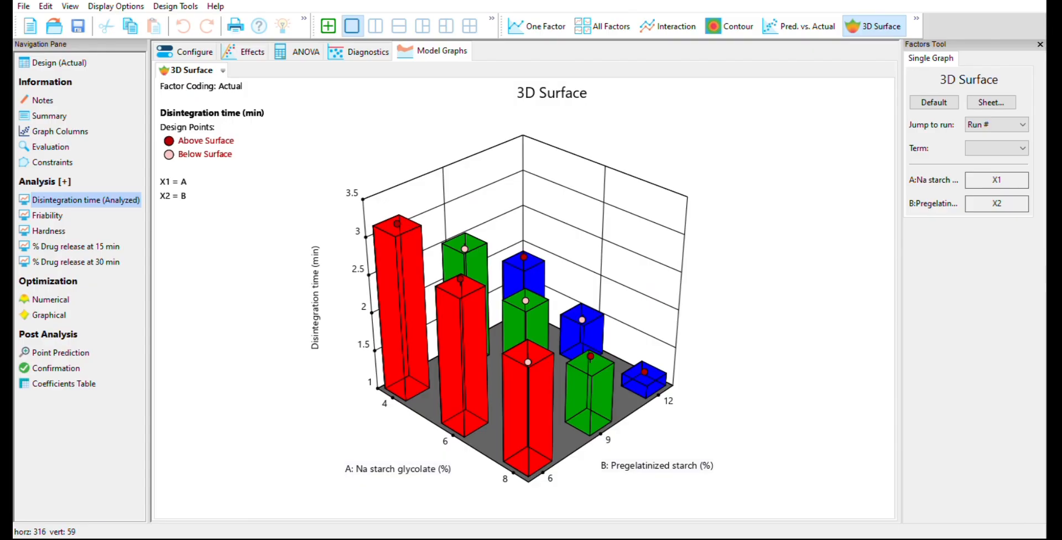
mouse_move(525, 404)
mouse_down()
mouse_move(565, 402)
mouse_move(511, 400)
mouse_move(520, 402)
mouse_up()
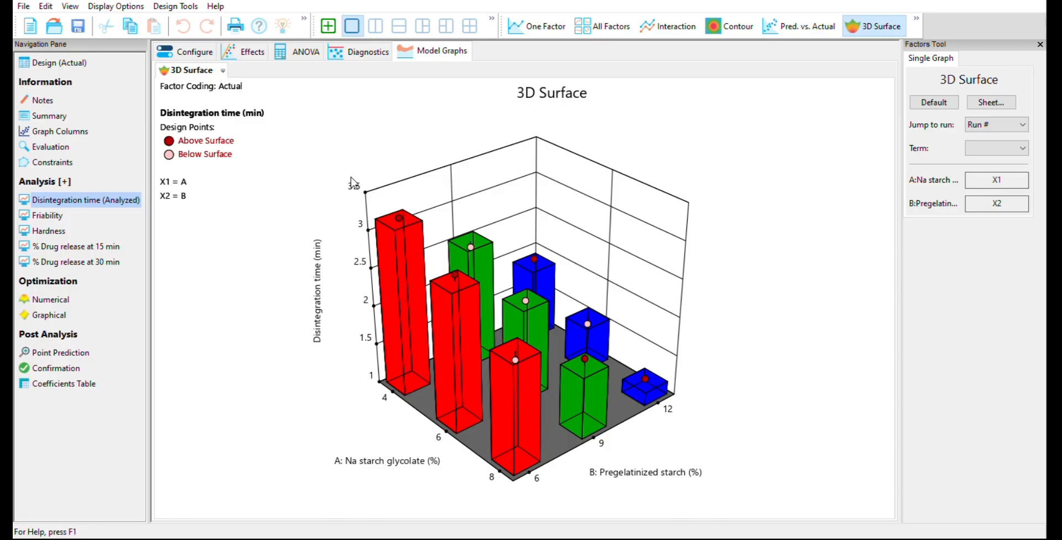
Revisit the One Factor, All Factors and Interaction graphs for Disintegration time
click(538, 26)
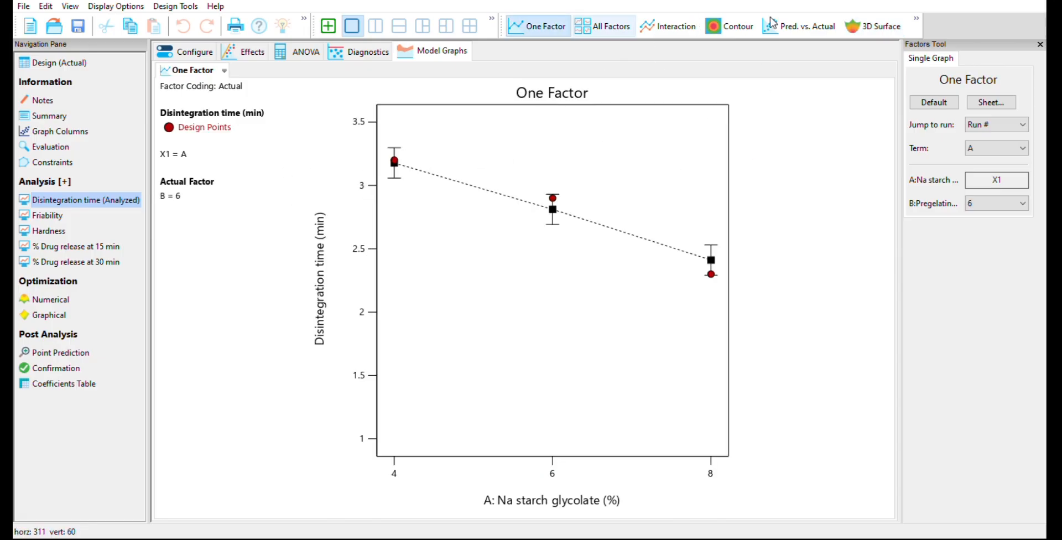
click(611, 26)
click(668, 26)
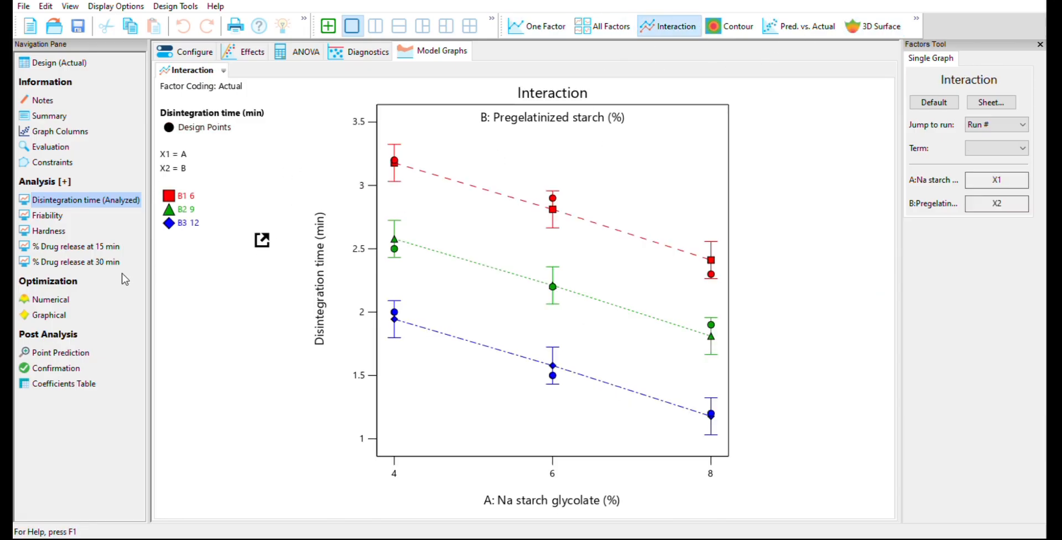
Start the Friability analysis using linear regression with no transform and view its ANOVA
key(Down)
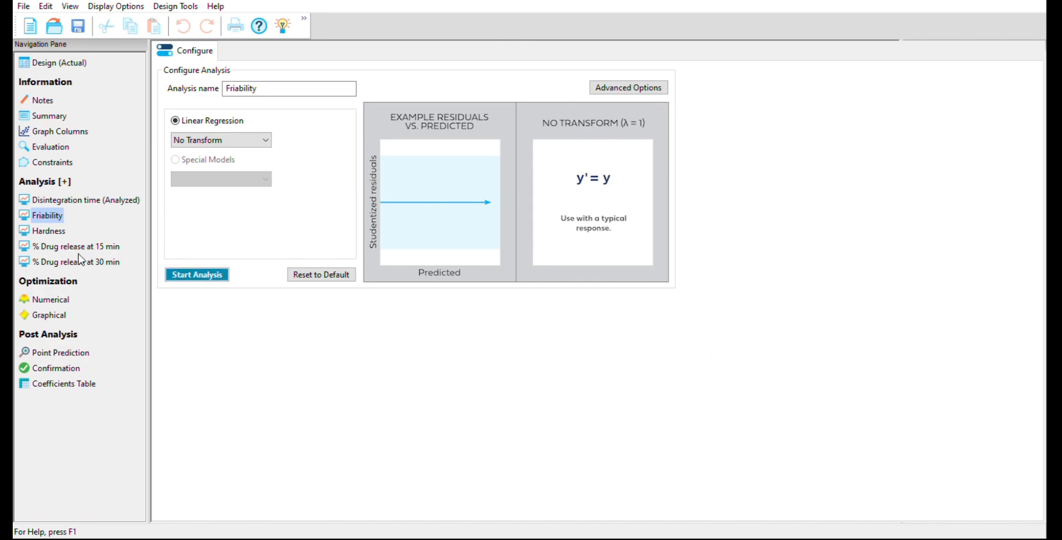
key(Return)
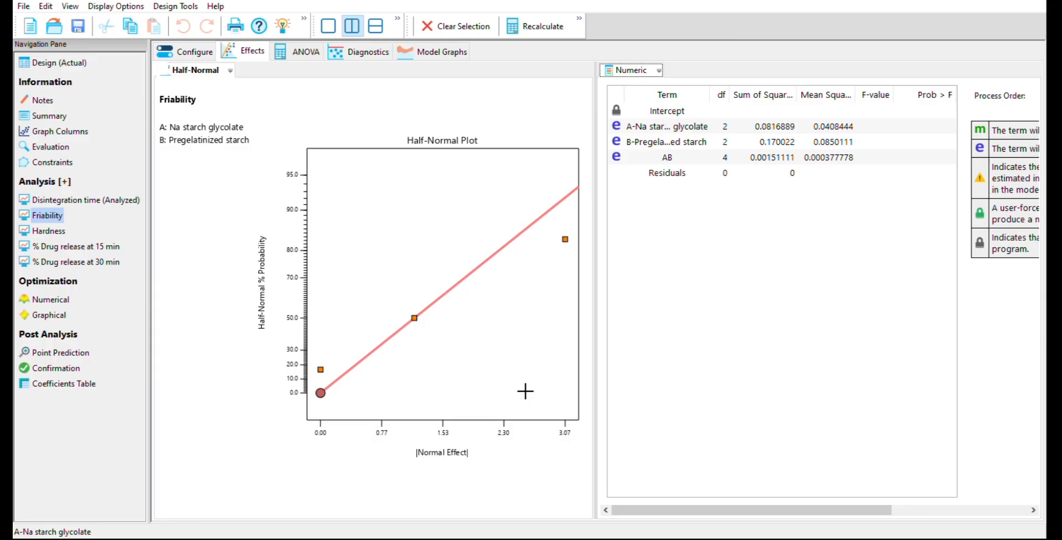
click(378, 55)
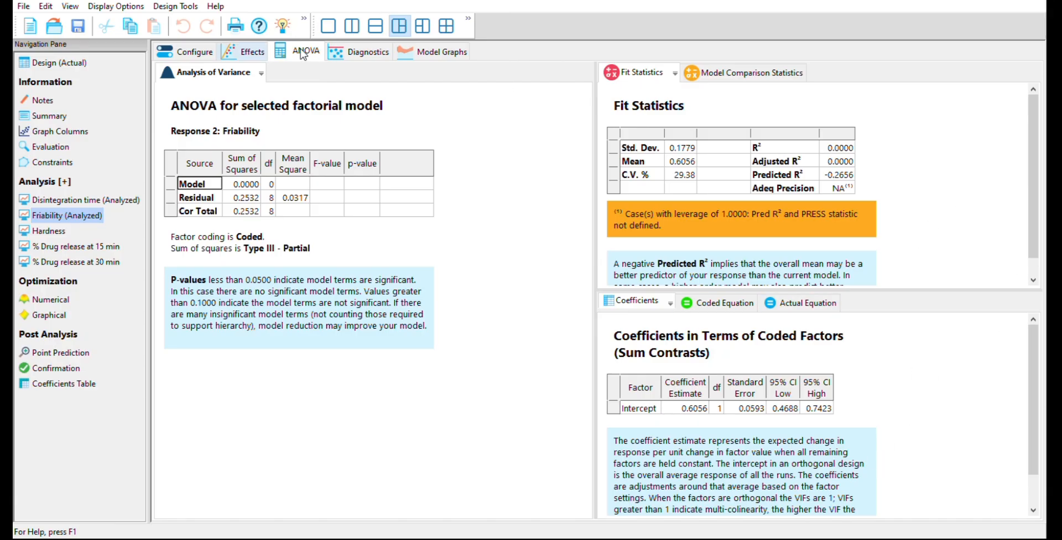
Add the Na starch glycolate and pregelatinized starch main effects to the Friability model and view the resulting ANOVA
click(253, 53)
click(515, 381)
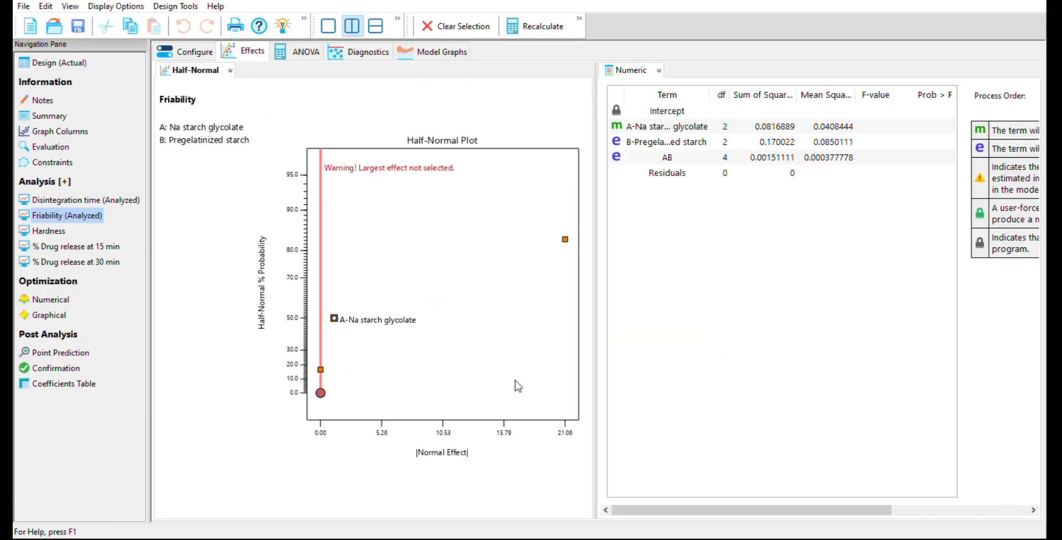
click(712, 292)
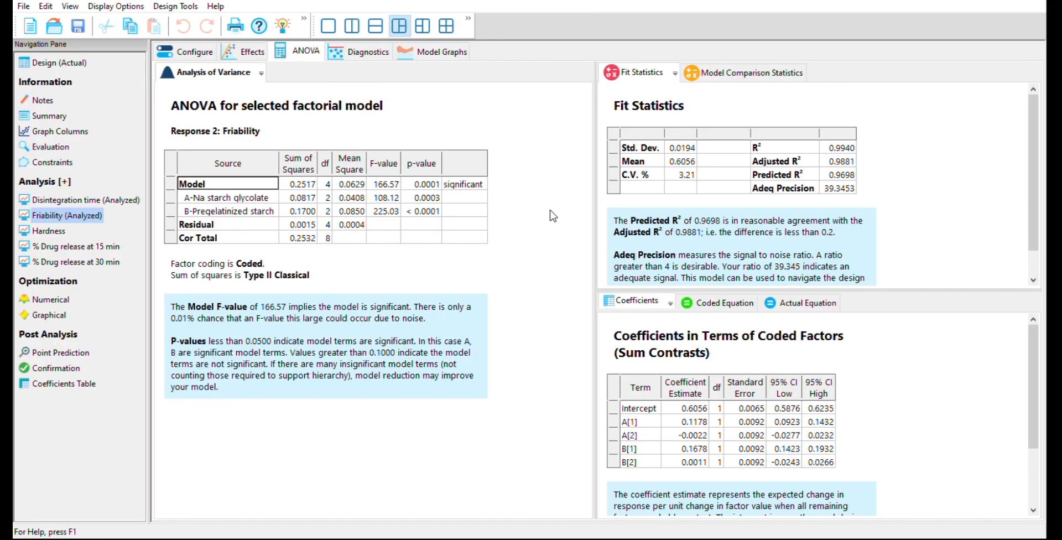
Examine the Friability model's p-value, F-value and Adeq Precision, plus its equations in coded and actual factors
drag(421, 184, 464, 184)
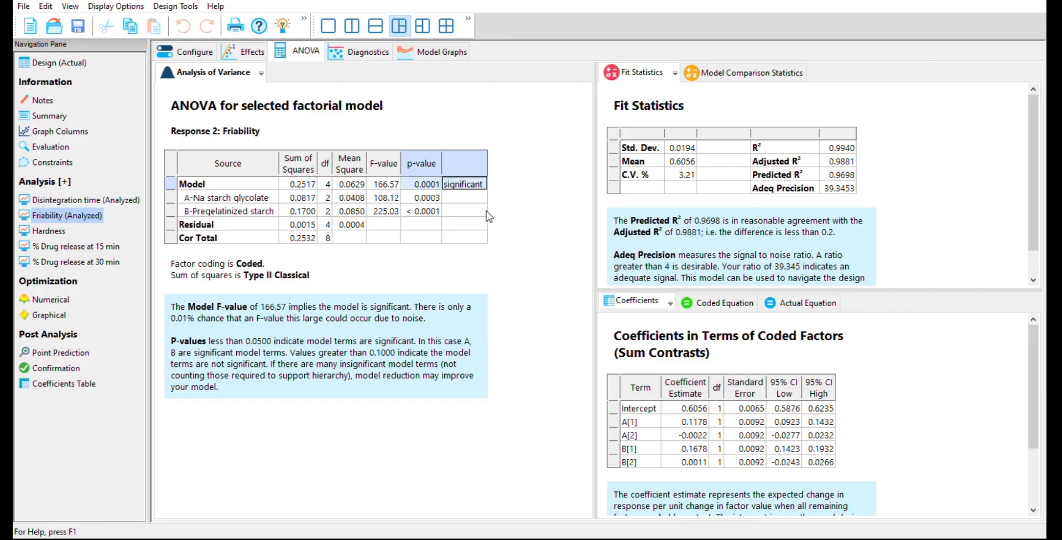
click(384, 185)
click(838, 188)
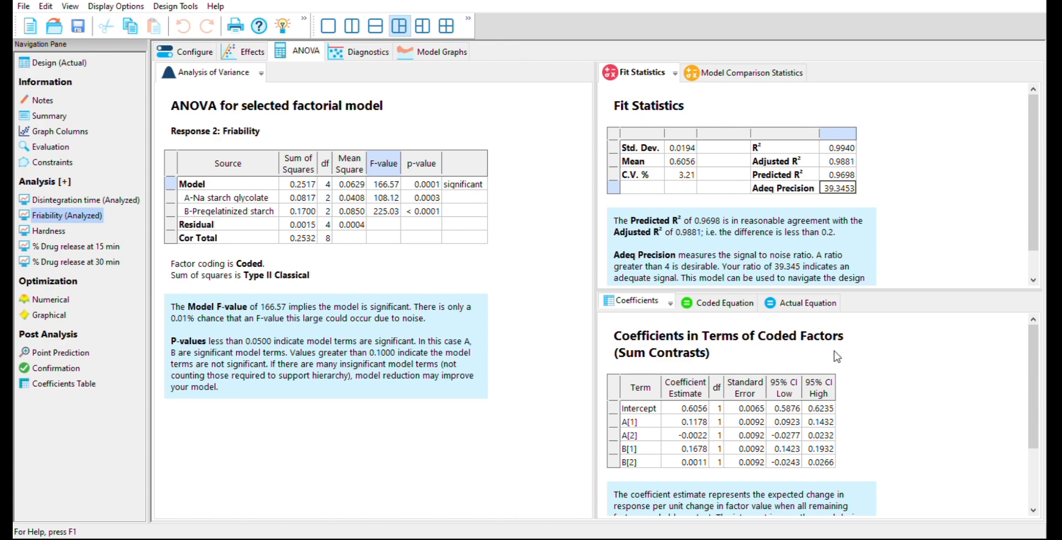
click(722, 303)
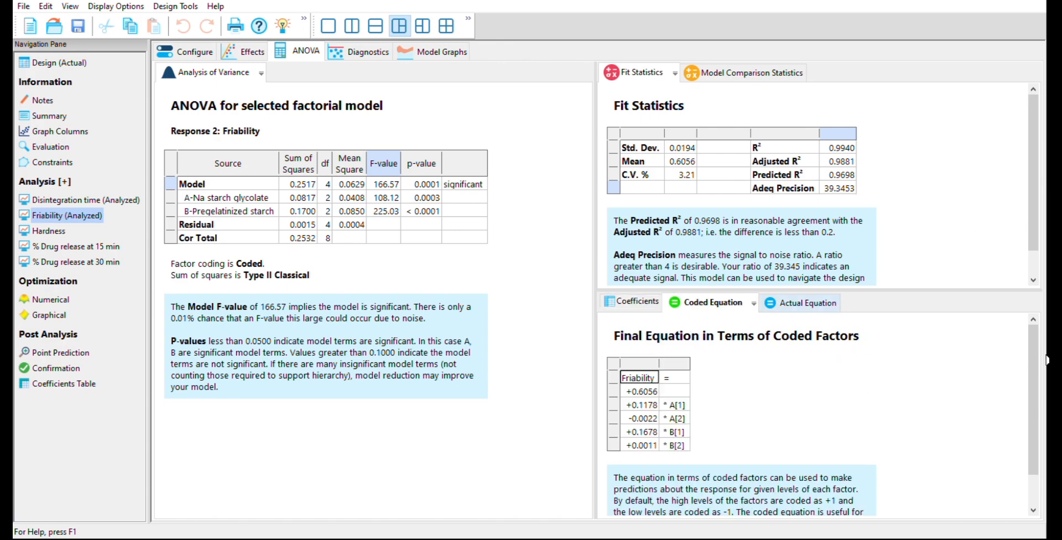
click(807, 303)
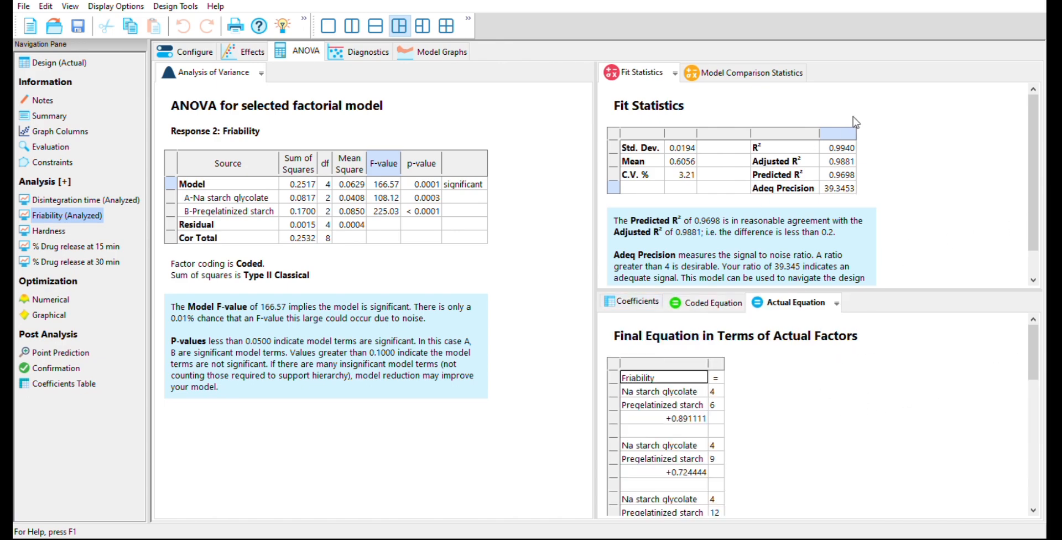
Open the Friability diagnostics and inspect the residuals against predicted values, run number and Na starch glycolate
click(460, 51)
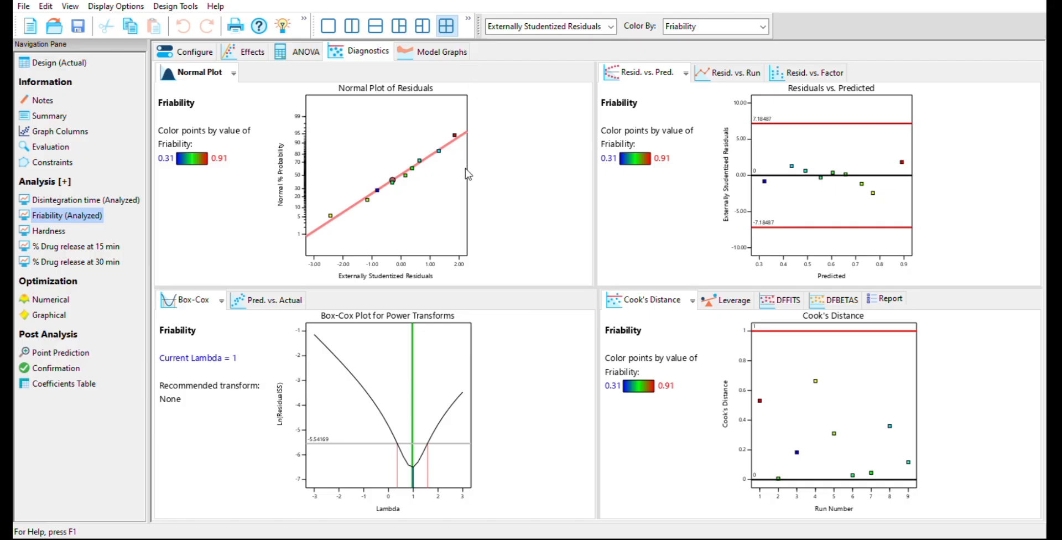
click(725, 73)
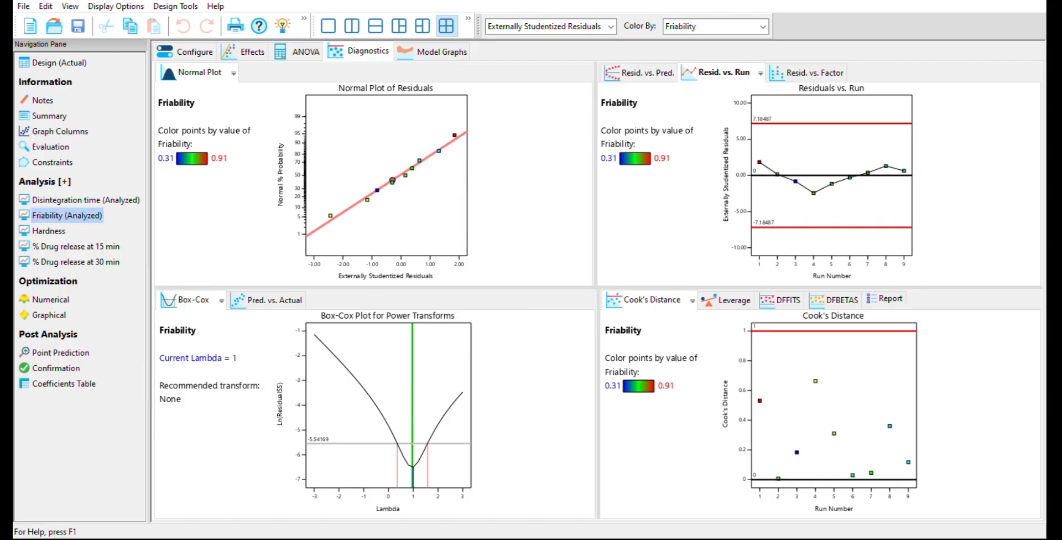
click(808, 73)
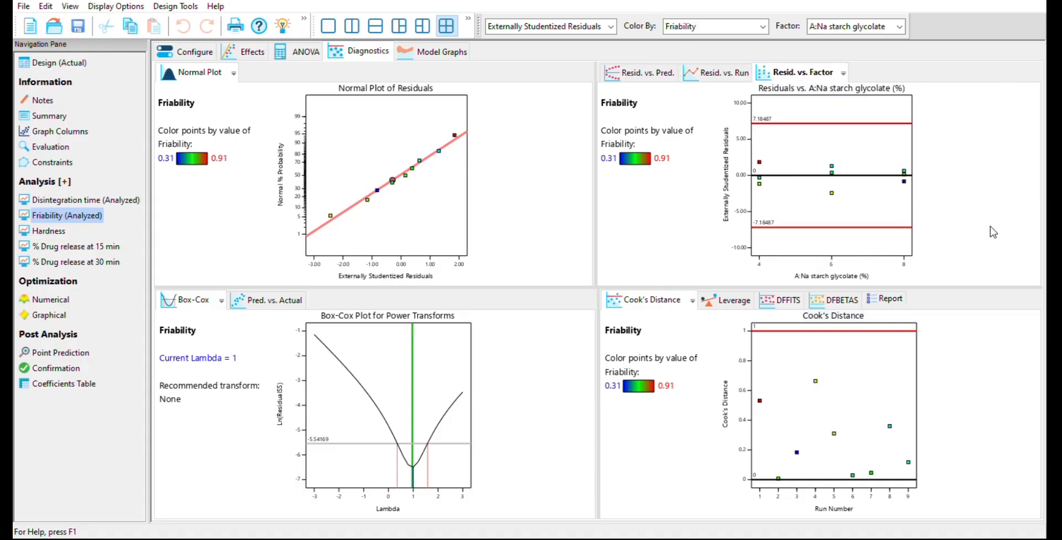
Check the Friability leverage plot, the diagnostics report for all runs and the predicted versus actual plot
click(734, 301)
click(889, 299)
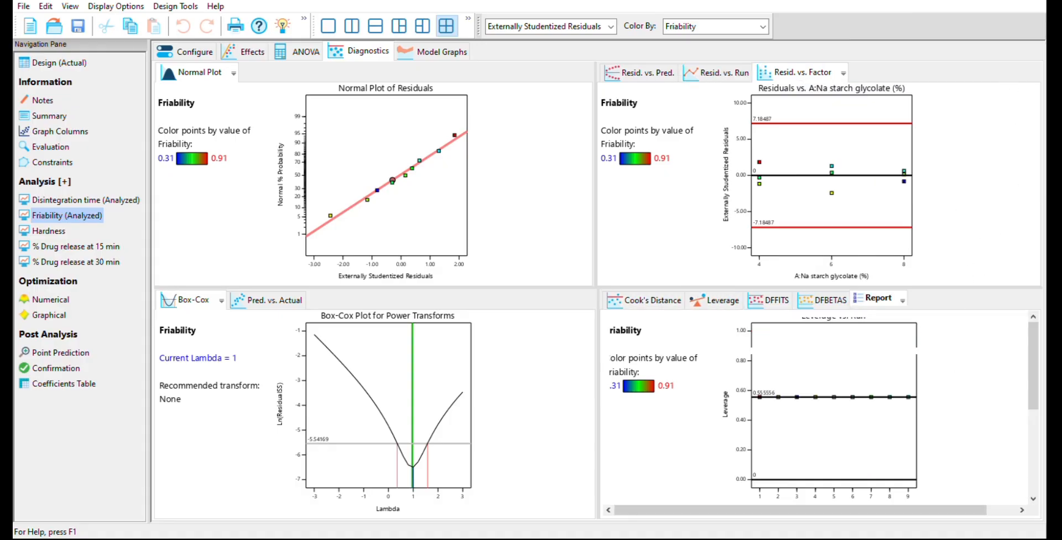
scroll(999, 477, down, 2)
scroll(818, 406, up, 1)
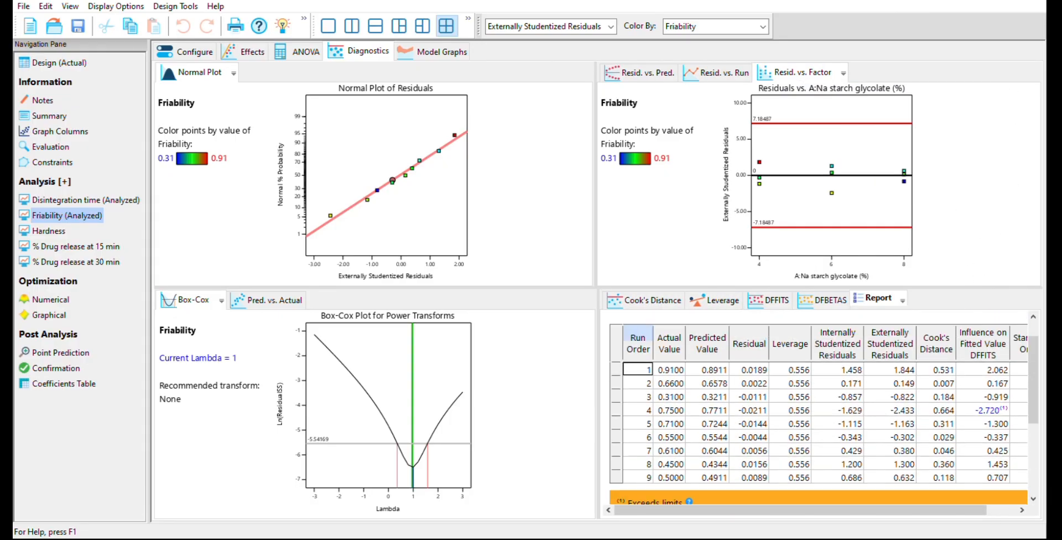
scroll(883, 428, up, 1)
click(266, 300)
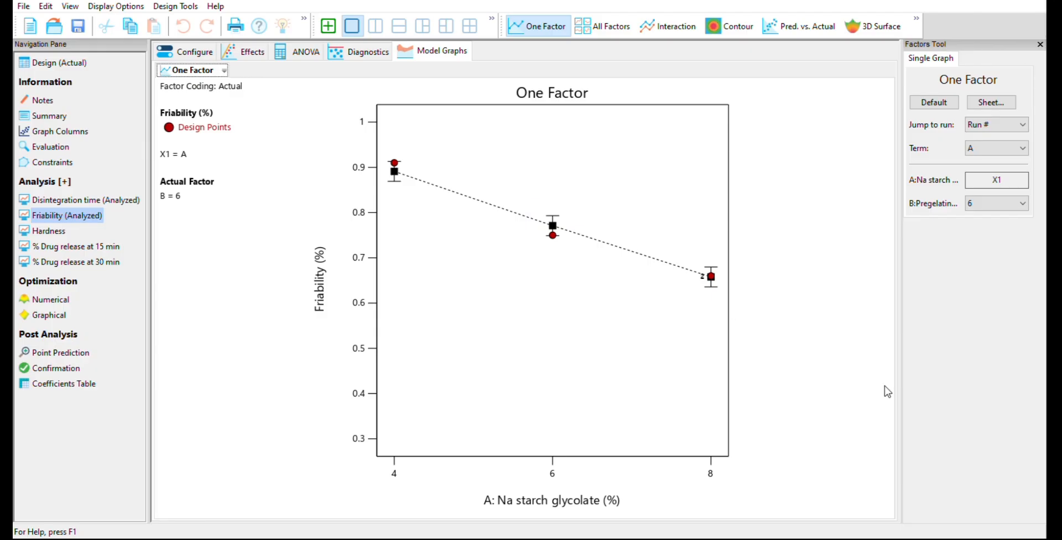
View the Friability All Factors, Interaction, Contour, Predicted vs. Actual and 3D Surface graphs, rotating the 3D surface
click(603, 26)
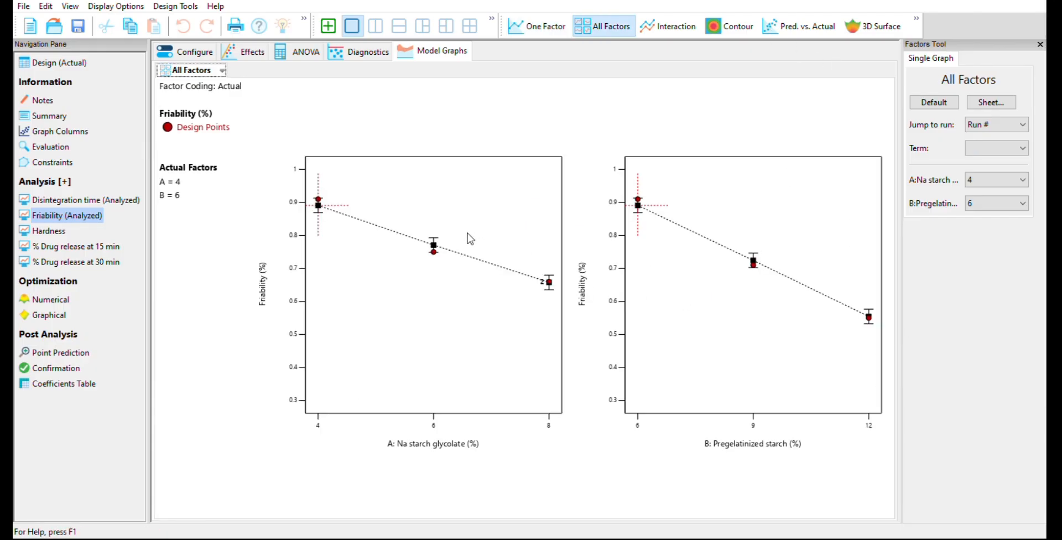
click(668, 27)
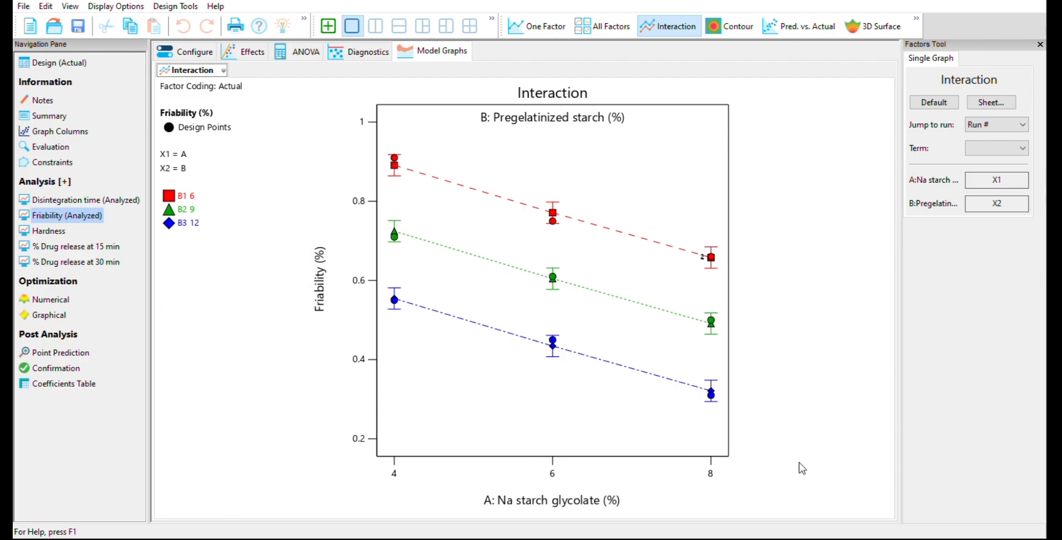
click(729, 26)
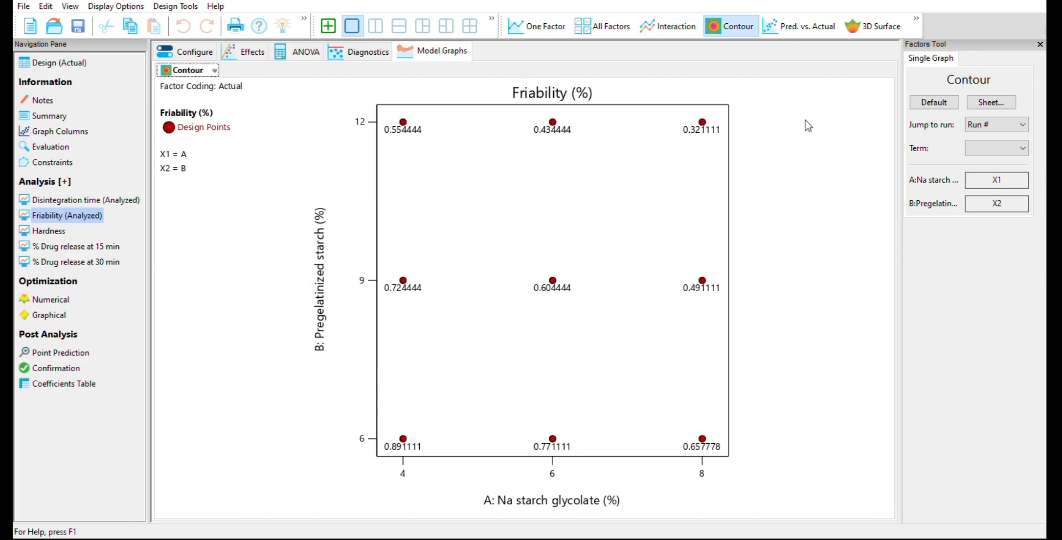
click(800, 26)
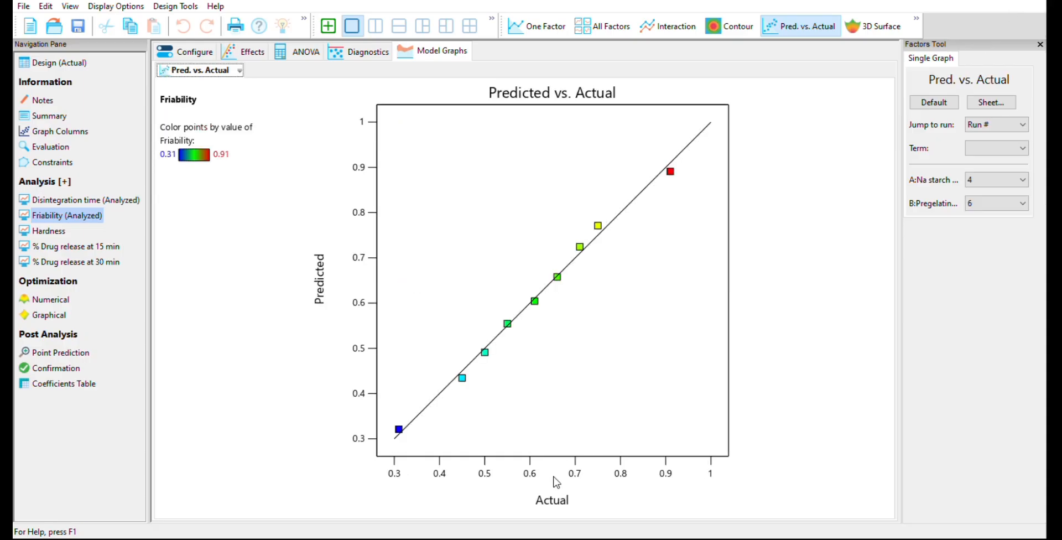
click(874, 26)
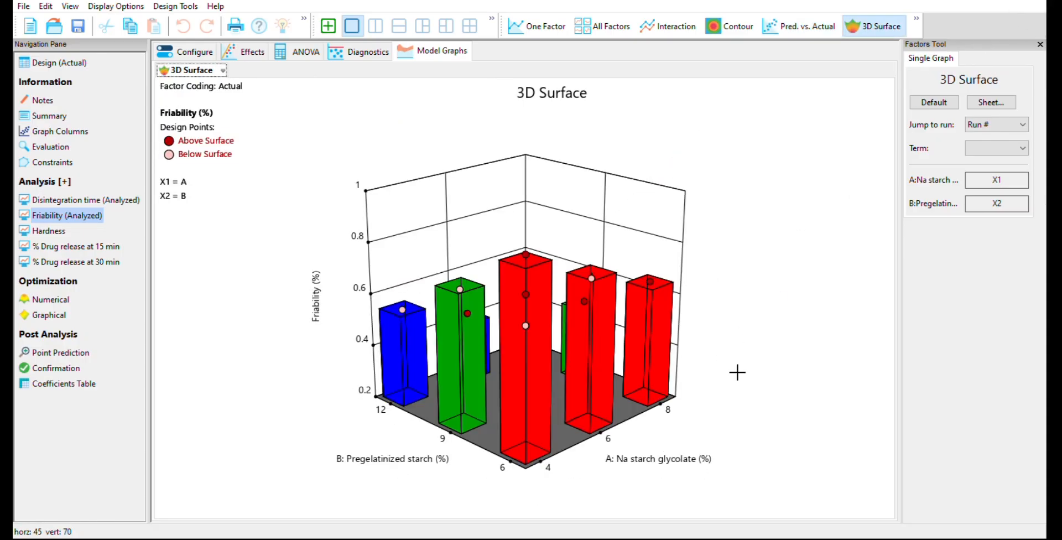
mouse_move(784, 426)
mouse_down()
mouse_move(772, 422)
mouse_move(784, 430)
mouse_up()
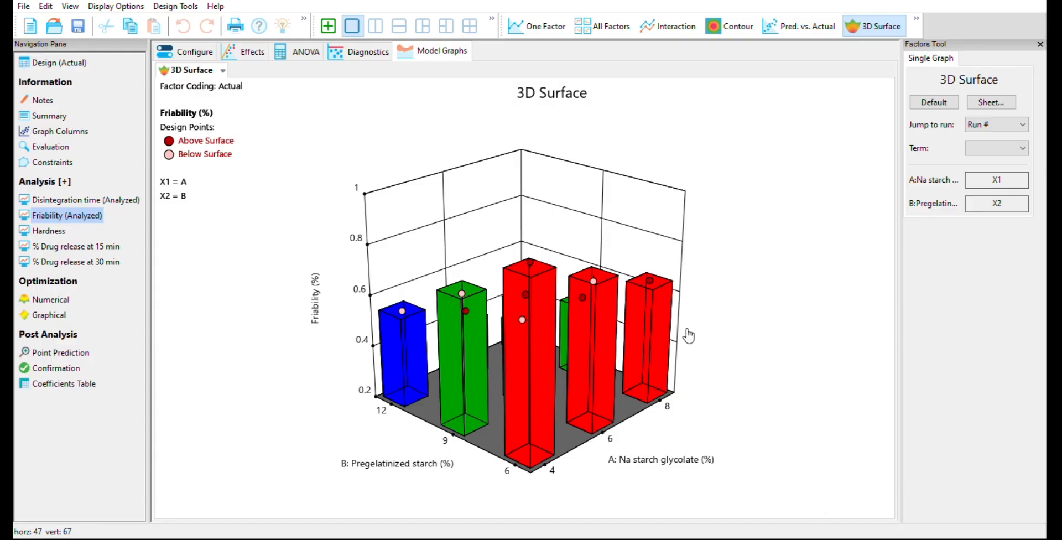
drag(887, 204, 880, 185)
Start the Hardness analysis without a transform and select Na starch glycolate and Pregelatinized starch as model terms
click(50, 231)
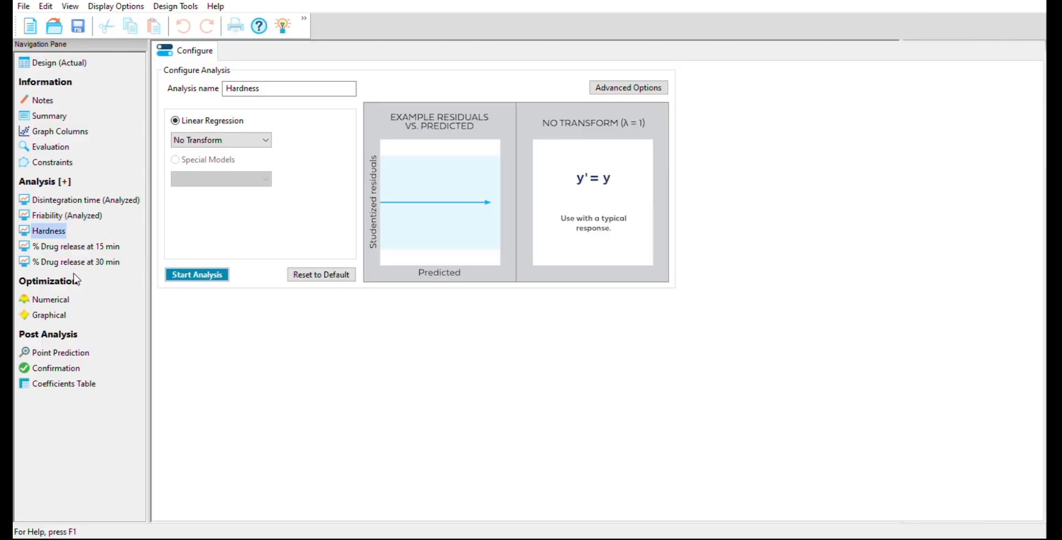
click(198, 274)
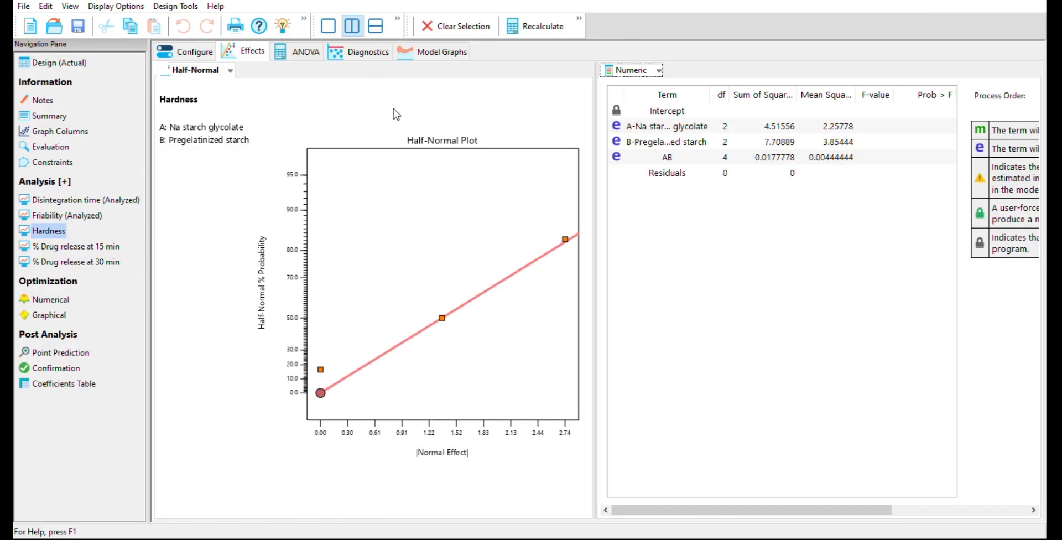
click(442, 318)
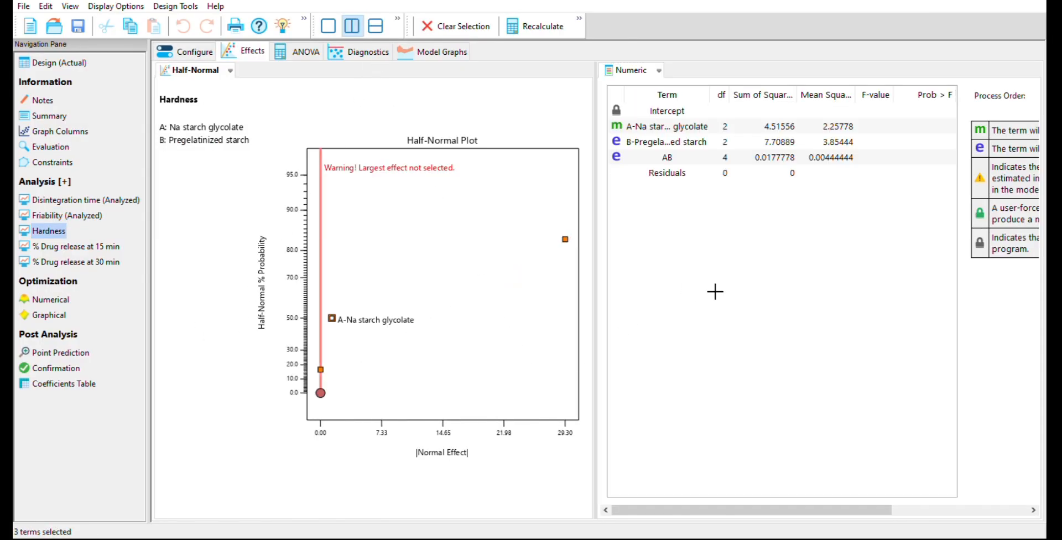
click(564, 240)
Check the Hardness diagnostic plots, then examine its model significance, R² and Adeq Precision in the ANOVA results
click(442, 51)
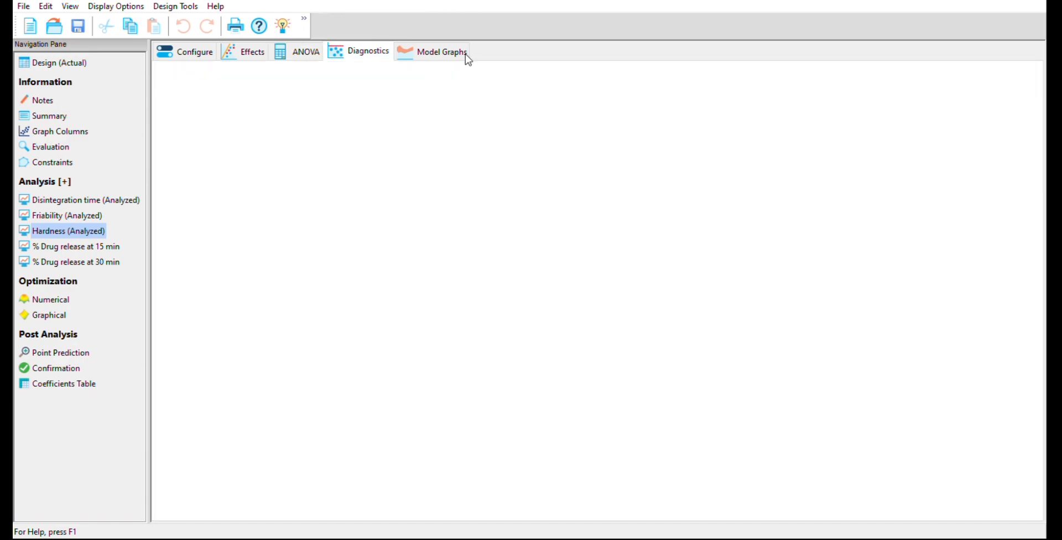
scroll(451, 53, up, 1)
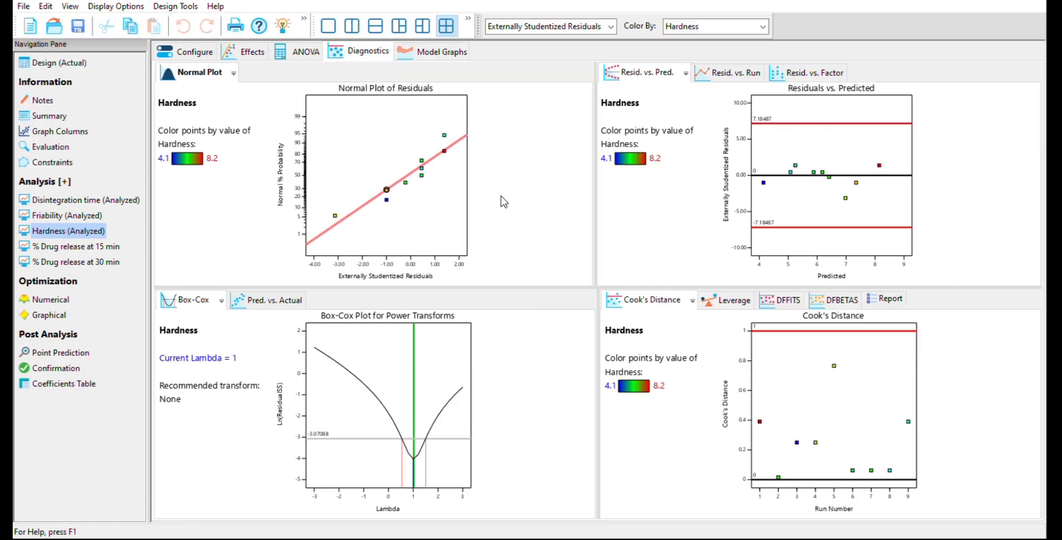
scroll(386, 51, up, 1)
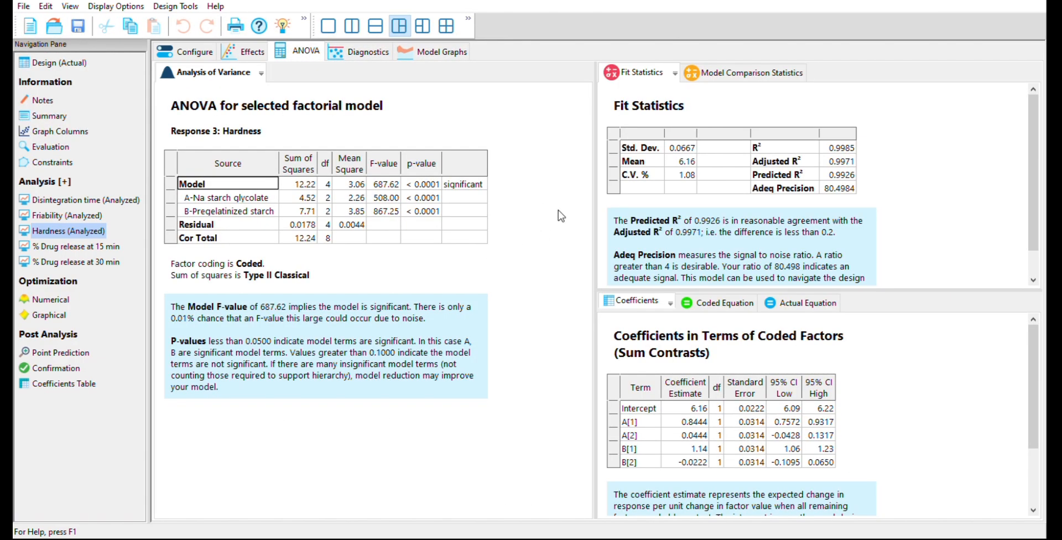
key(Right)
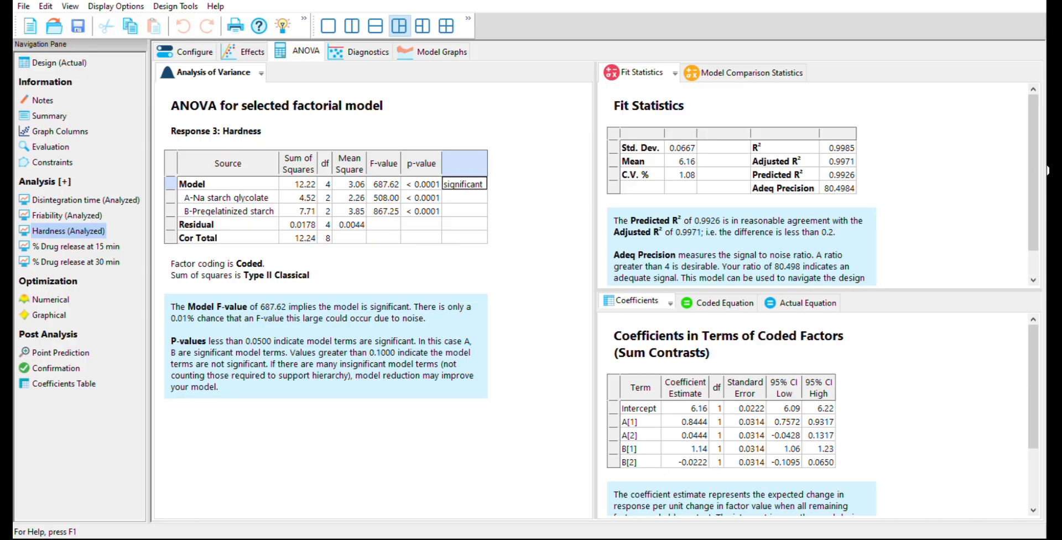
click(838, 148)
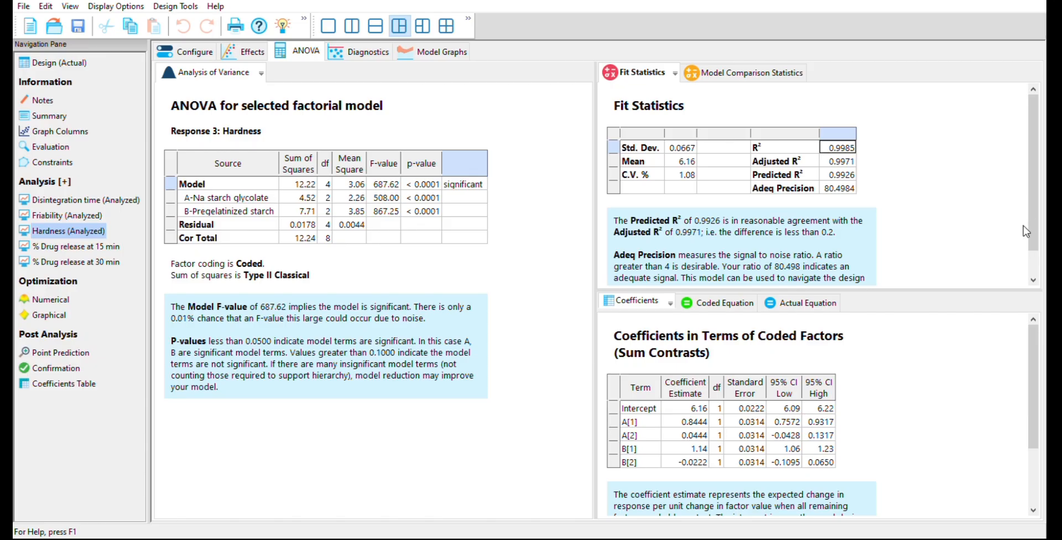
drag(658, 254, 712, 266)
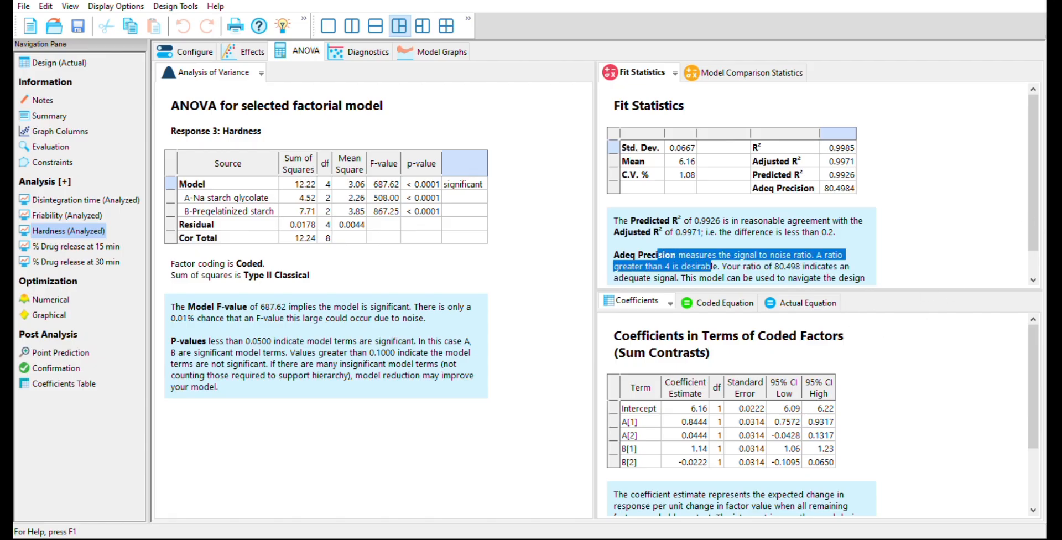
View the Hardness One Factor, 3D Surface, Predicted vs. Actual, Contour, Interaction and All Factors graphs, rotating the 3D surface
click(460, 51)
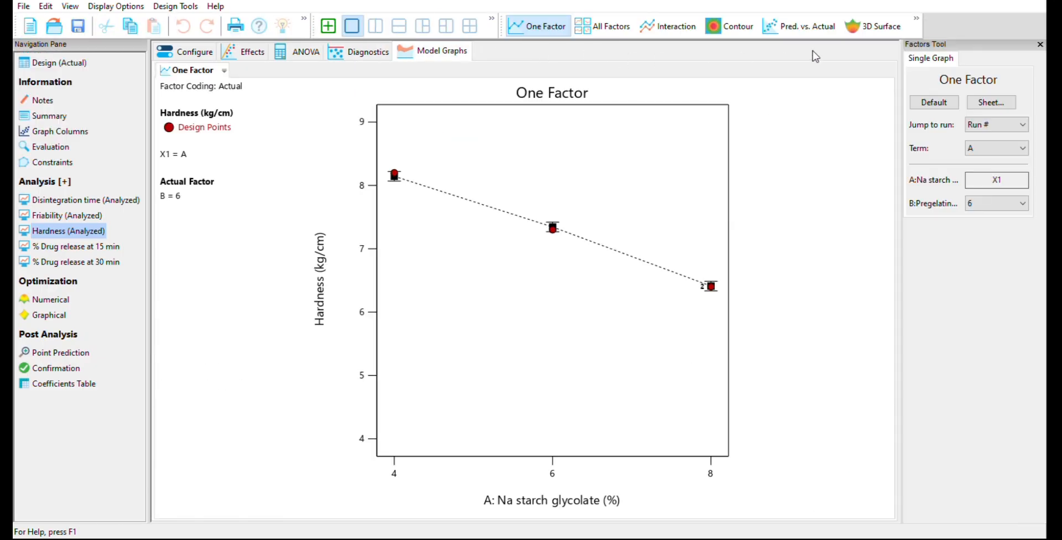
click(874, 26)
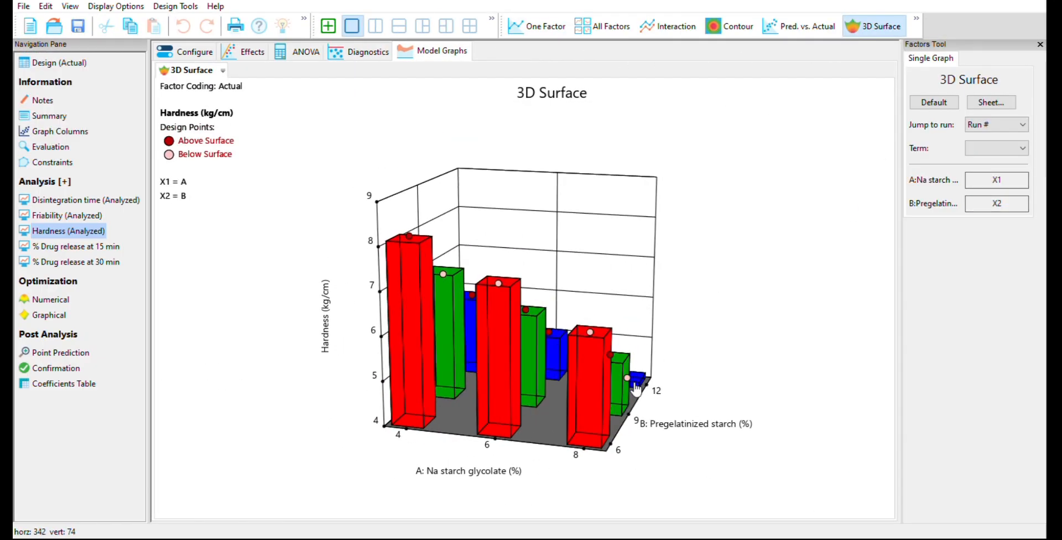
drag(636, 389, 607, 398)
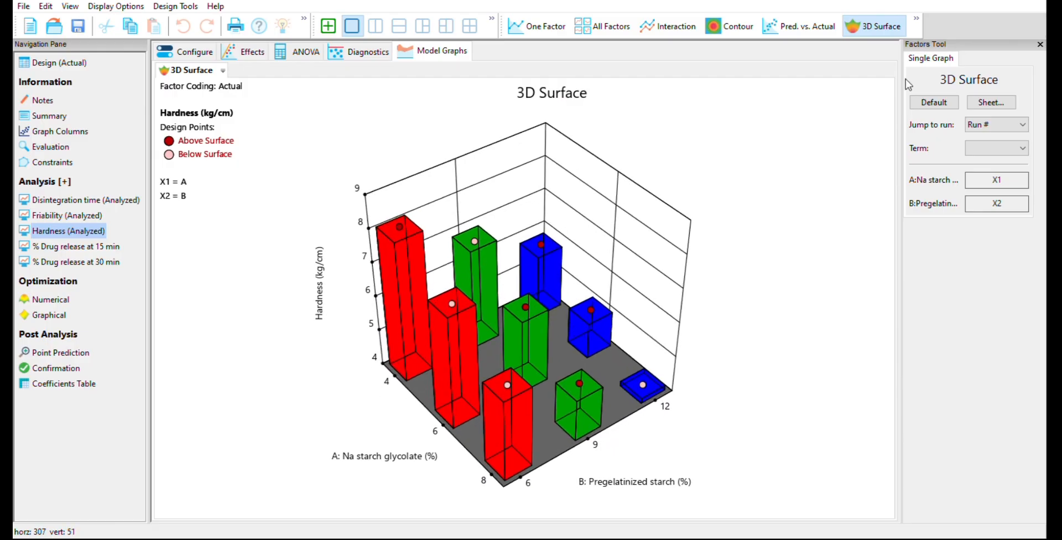
click(802, 26)
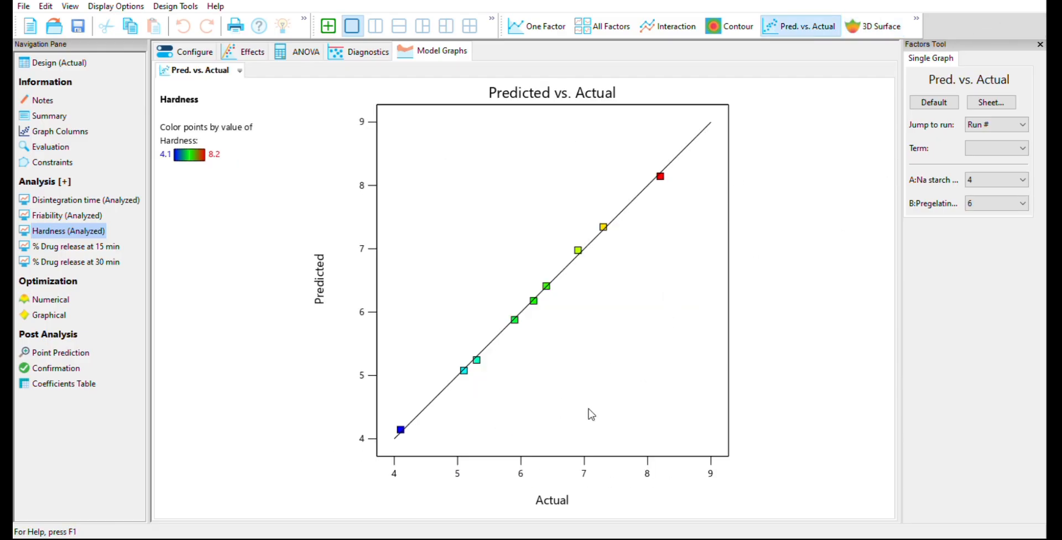
click(730, 26)
click(669, 26)
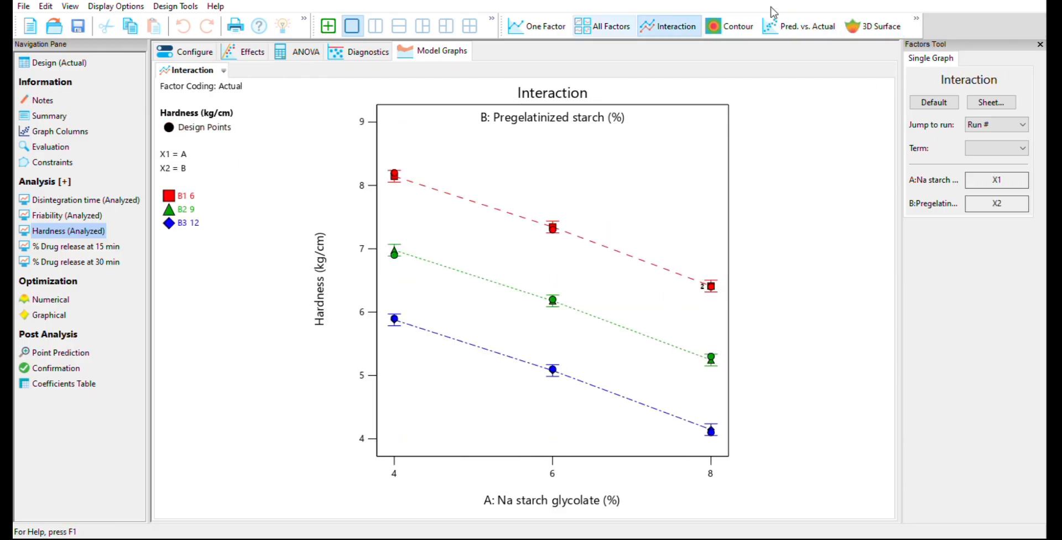
click(603, 26)
Start the % Drug release at 15 min analysis and select Na starch glycolate and Pregelatinized starch as model terms
key(Down)
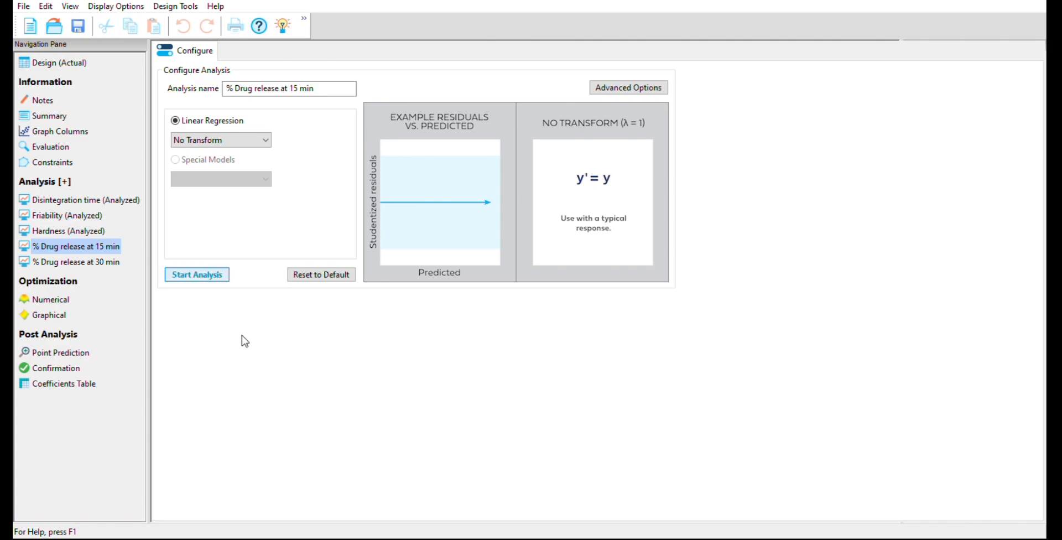
key(Return)
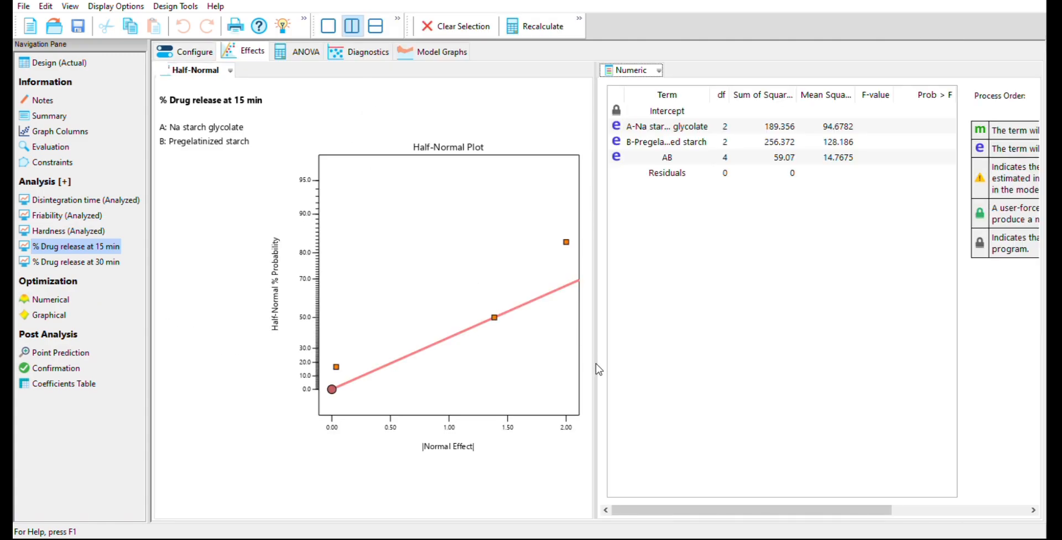
click(494, 317)
click(566, 242)
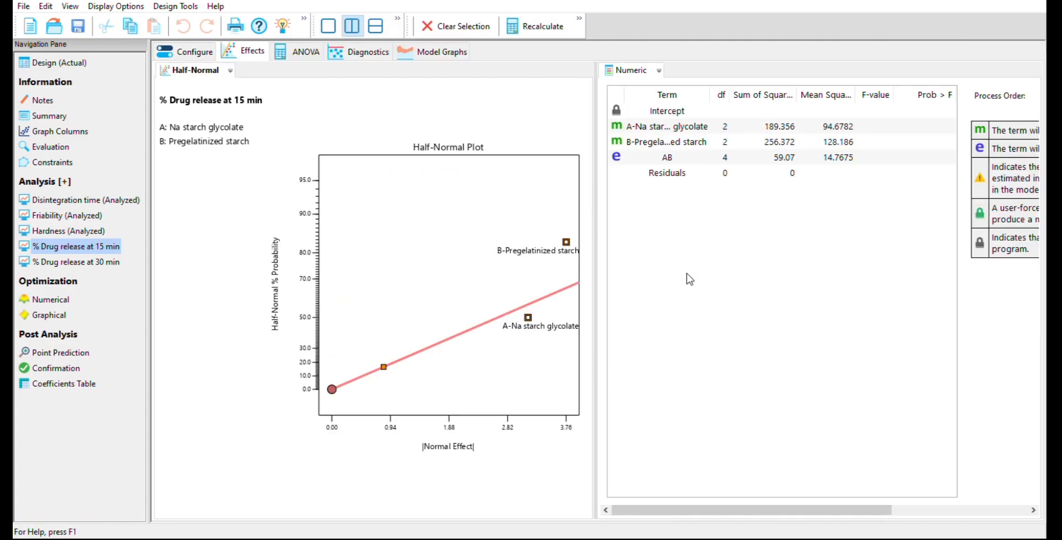
Review the ANOVA, diagnostics and 3D Surface graph for % Drug release at 15 min, rotating the surface
click(299, 51)
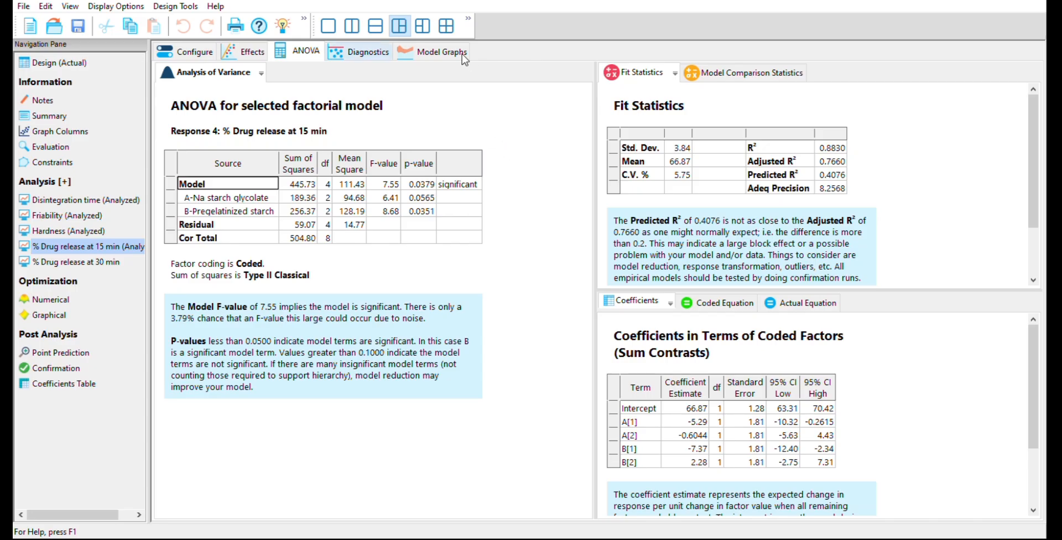
click(359, 51)
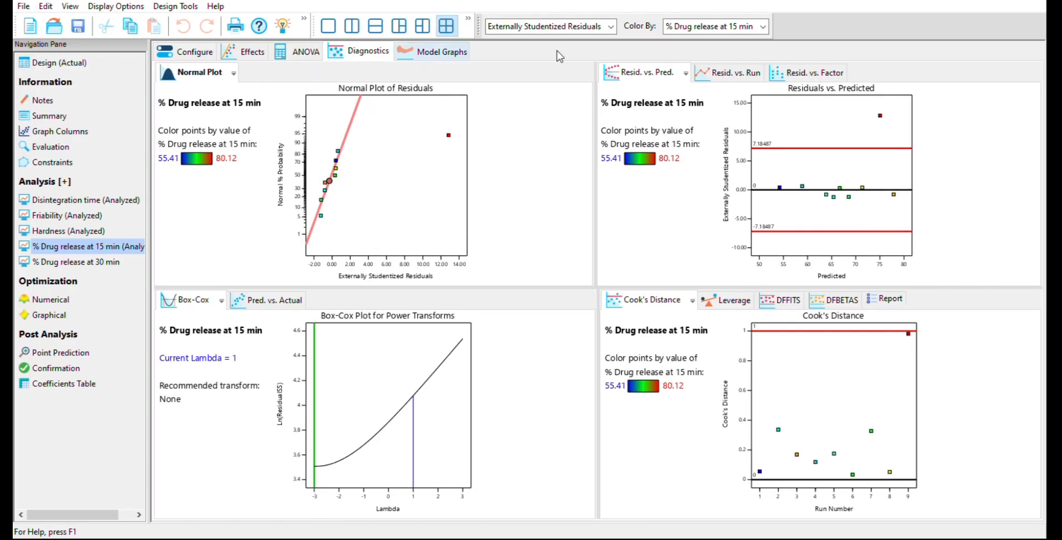
click(441, 51)
click(874, 26)
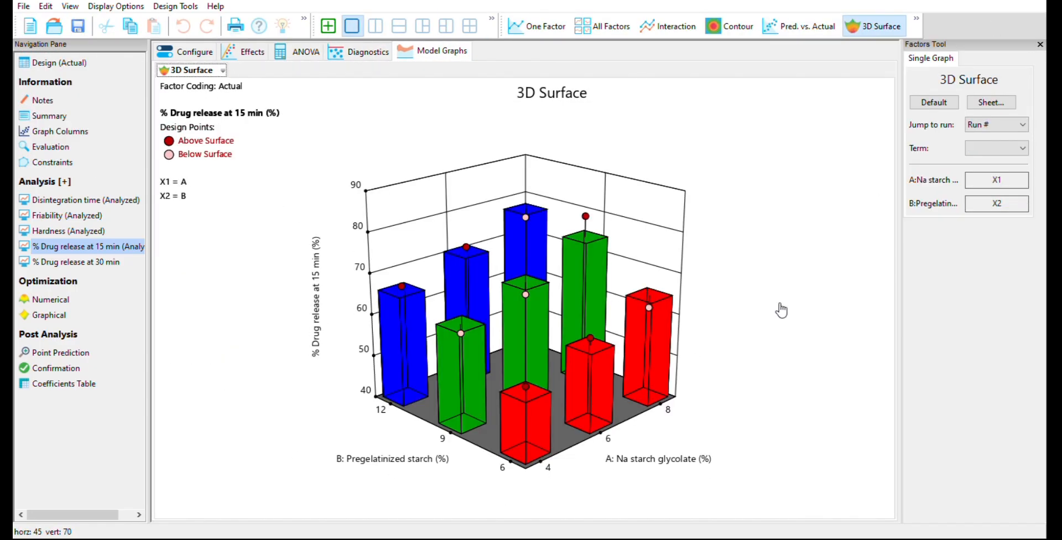
mouse_move(778, 308)
mouse_down()
mouse_move(754, 308)
mouse_move(787, 311)
mouse_move(775, 311)
mouse_up()
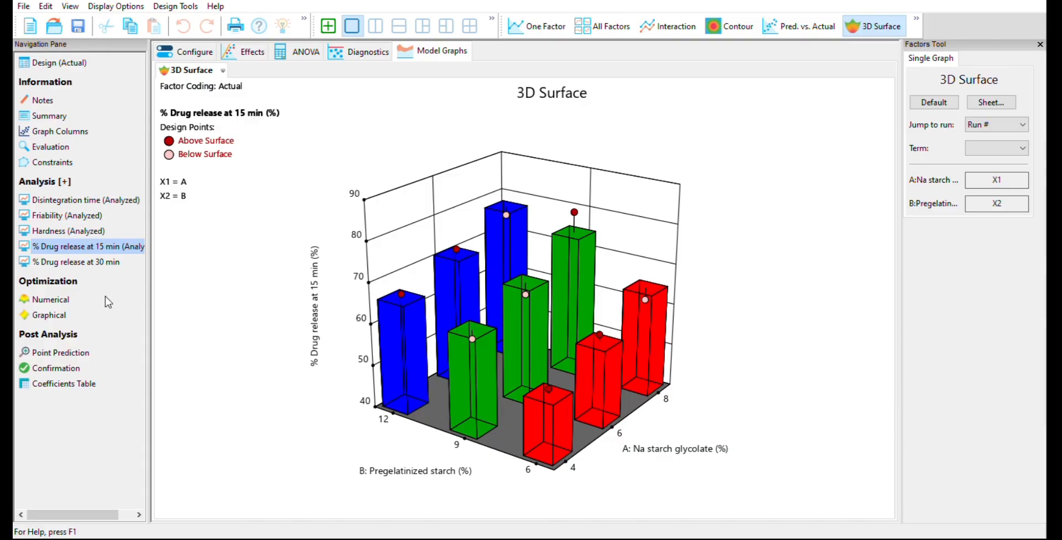
Start the % Drug release at 30 min analysis with both starch factors as model terms, and widen the navigation area to show full analysis names
click(77, 262)
click(197, 275)
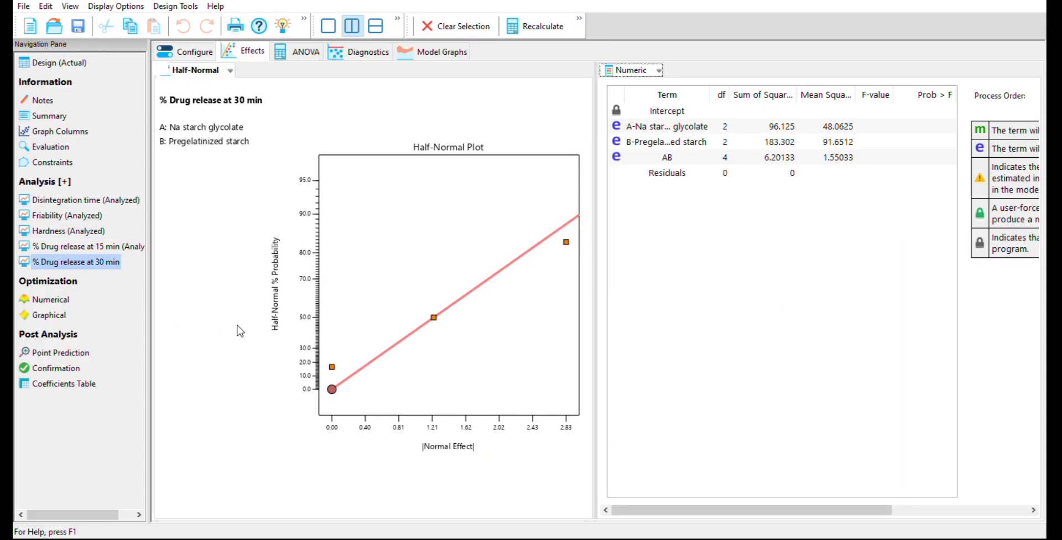
click(552, 393)
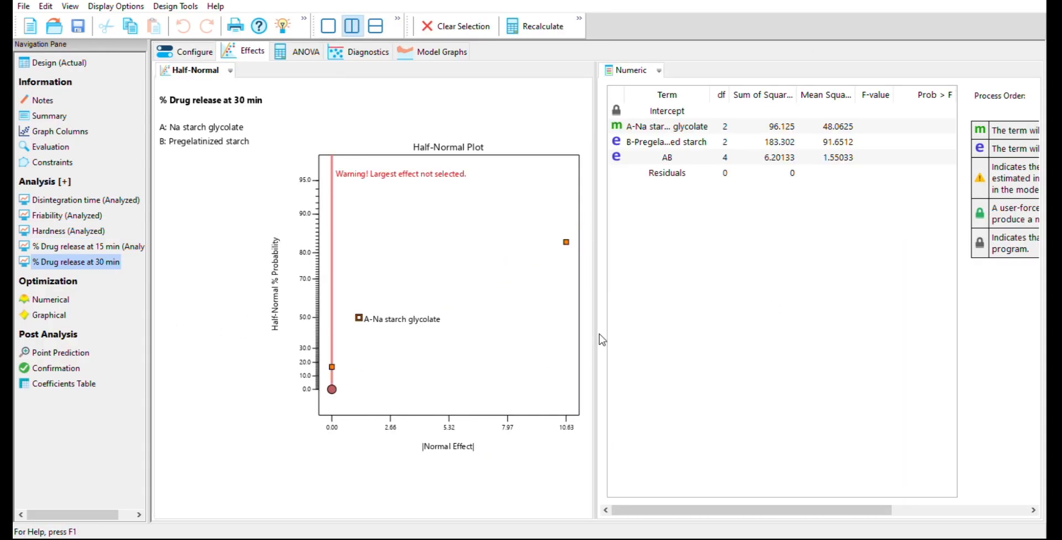
click(715, 294)
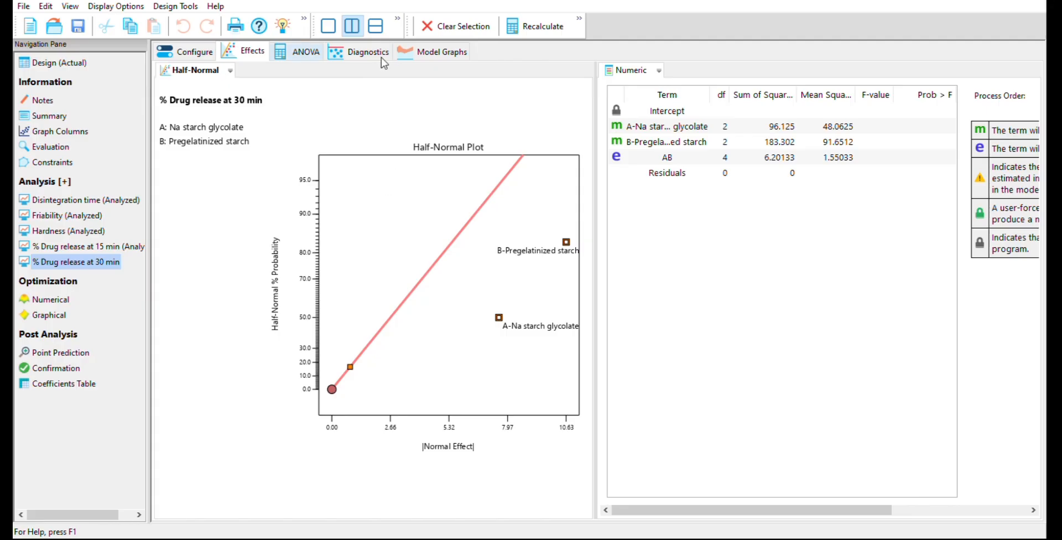
drag(149, 310, 187, 310)
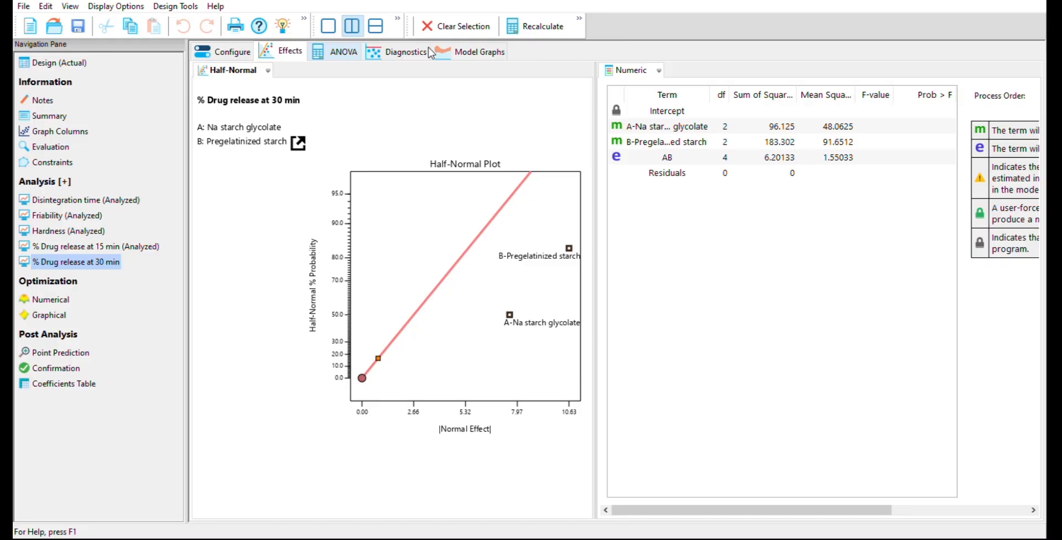
Review the ANOVA, diagnostics, One Factor and 3D Surface graphs for % Drug release at 30 min, rotating the surface
click(340, 52)
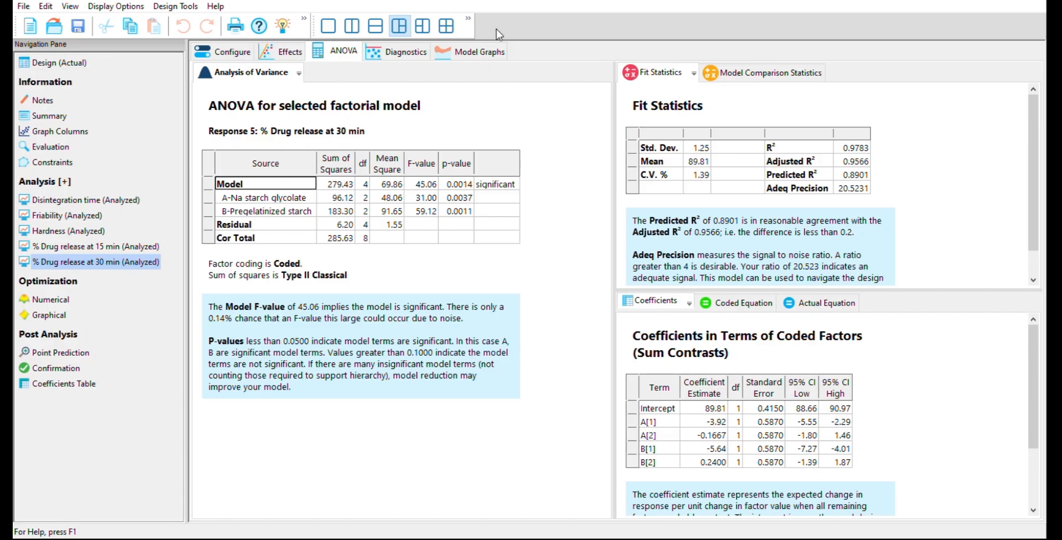
click(412, 52)
click(478, 51)
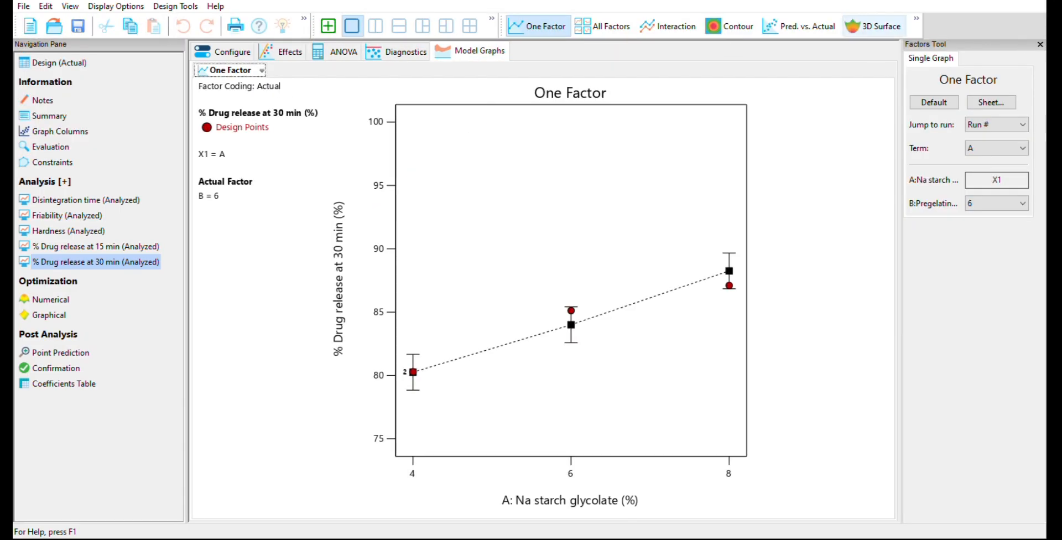
click(874, 26)
drag(781, 269, 640, 199)
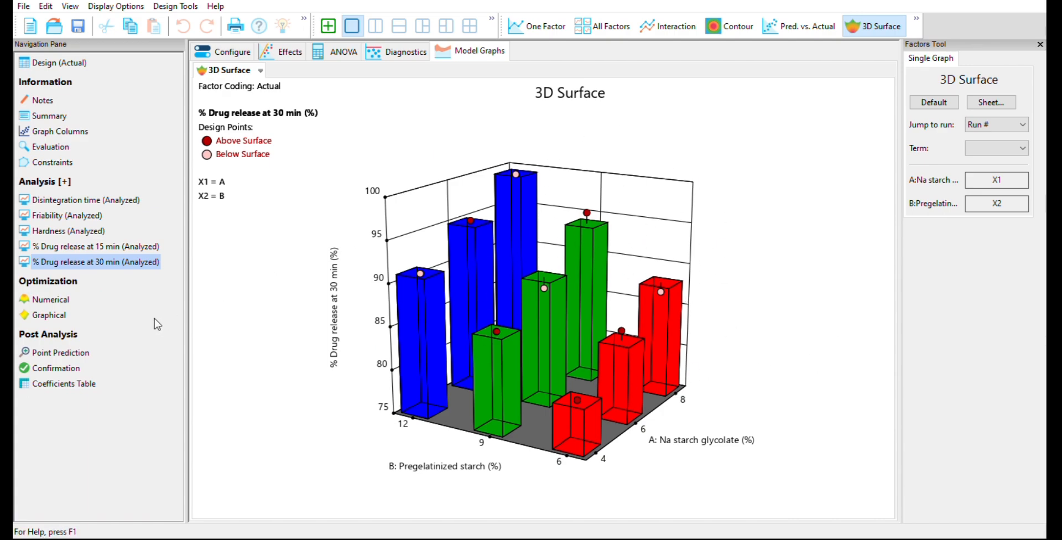
Browse the model graphs of the analyzed responses, including Friability and Hardness, and return to % Drug release at 30 min
key(Up)
key(Up)
key(Up)
key(Up)
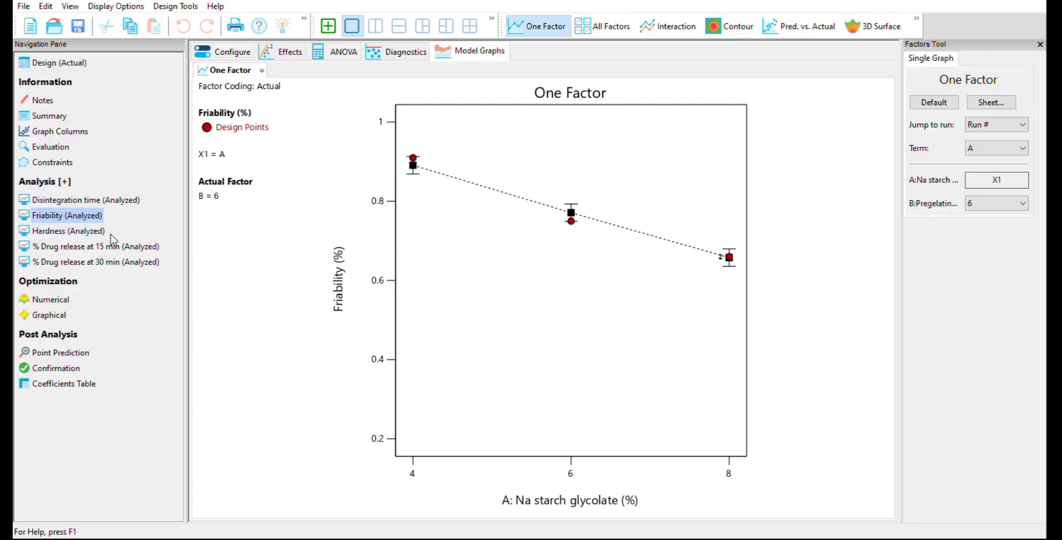
key(Down)
key(Down)
key(Down)
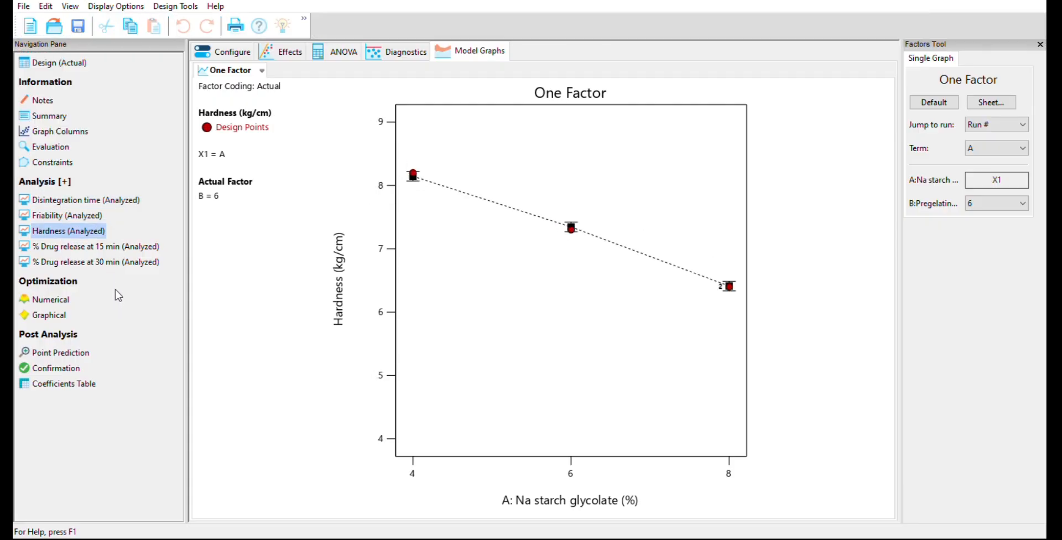
click(105, 265)
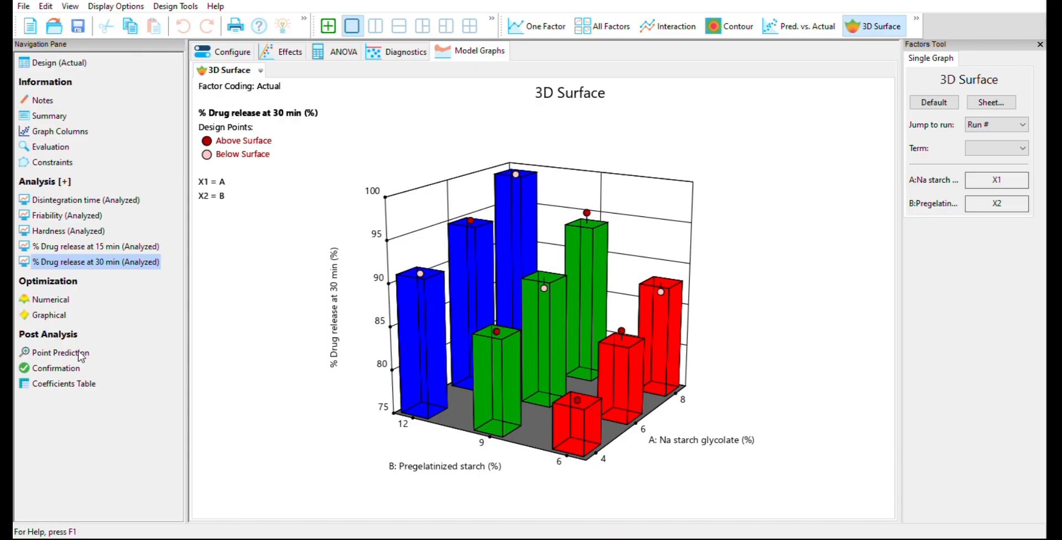
Open the numerical optimization criteria, then look over the design table with its factors and five responses
key(Down)
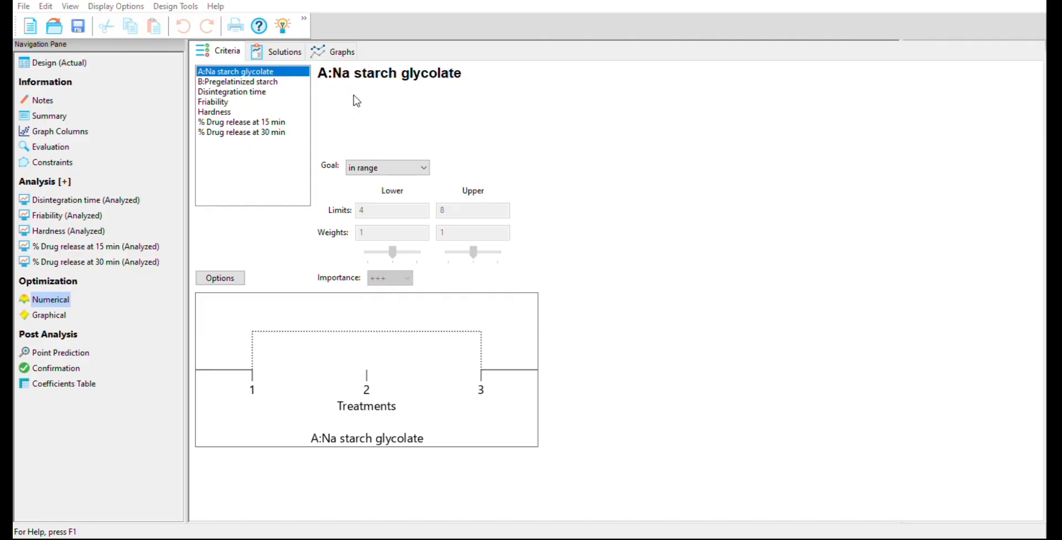
click(59, 63)
scroll(105, 291, down, 2)
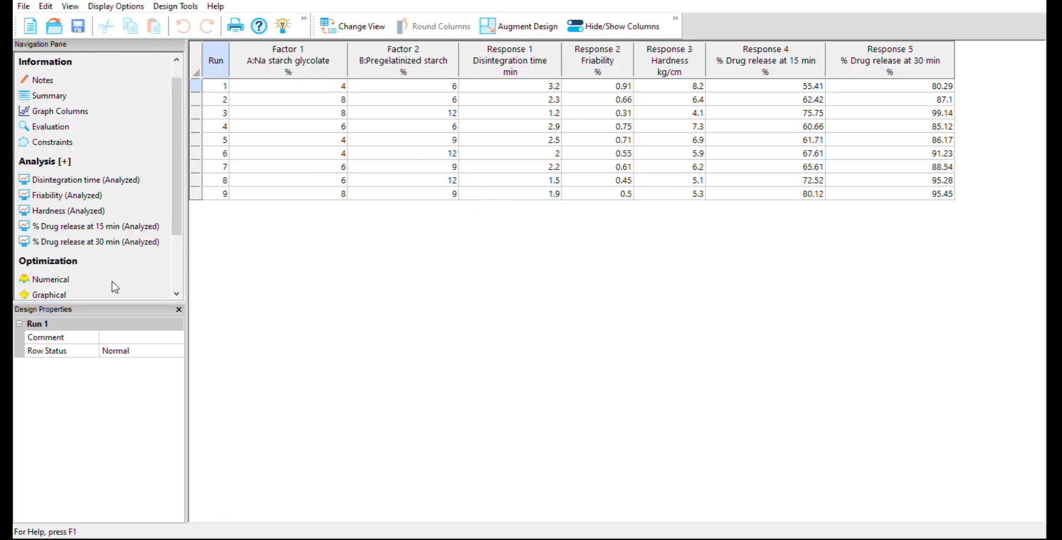
Return to the numerical optimization criteria and open the settings for Disintegration time
click(61, 288)
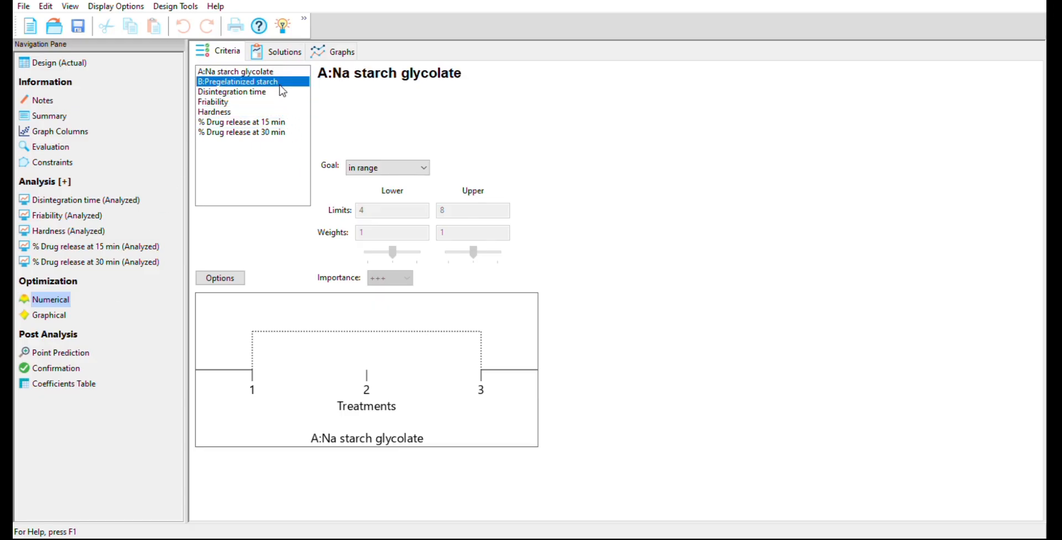
click(286, 113)
drag(287, 128, 293, 92)
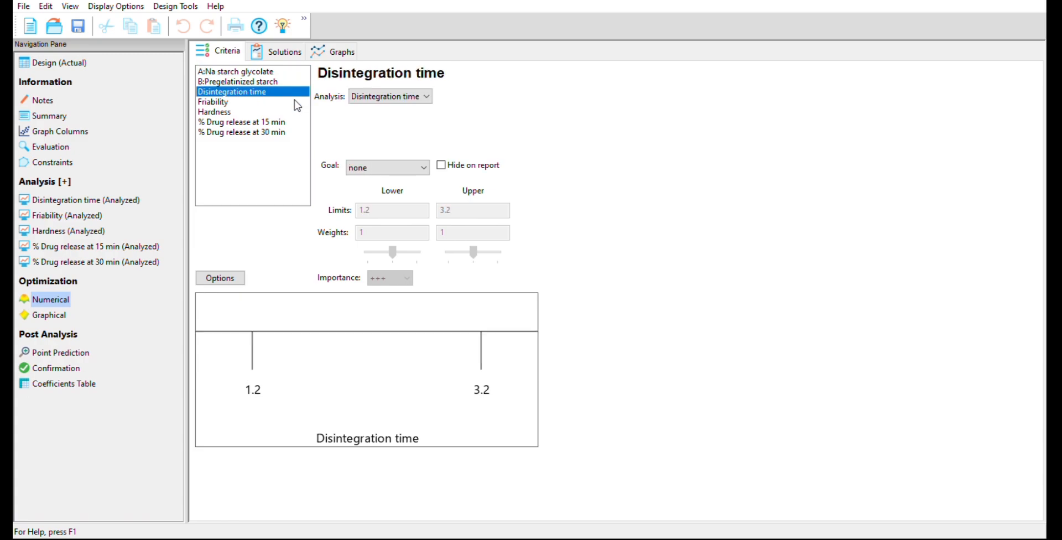
Review the criteria for Na starch glycolate and Pregelatinized starch, and set the Disintegration time goal to minimize
click(287, 75)
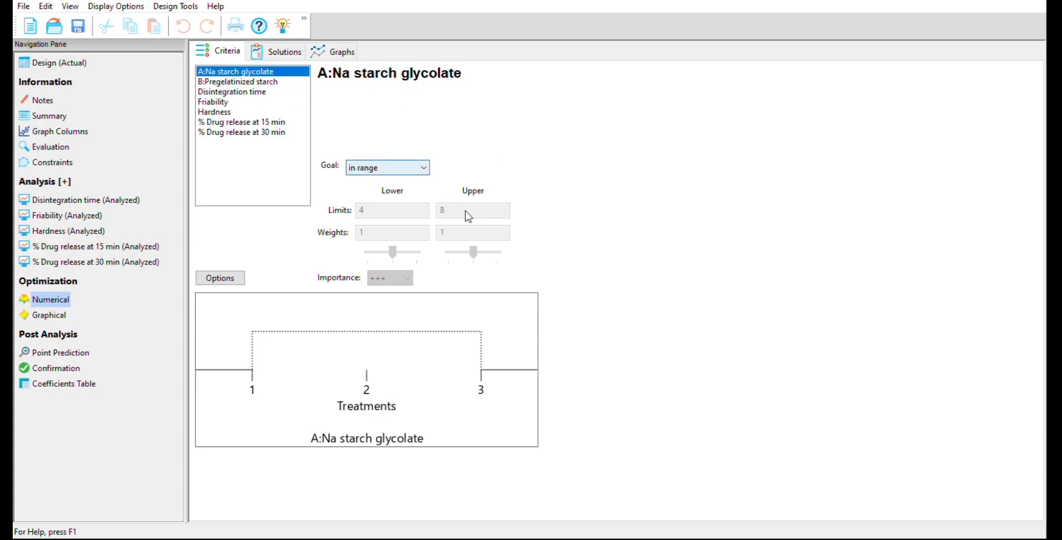
click(279, 83)
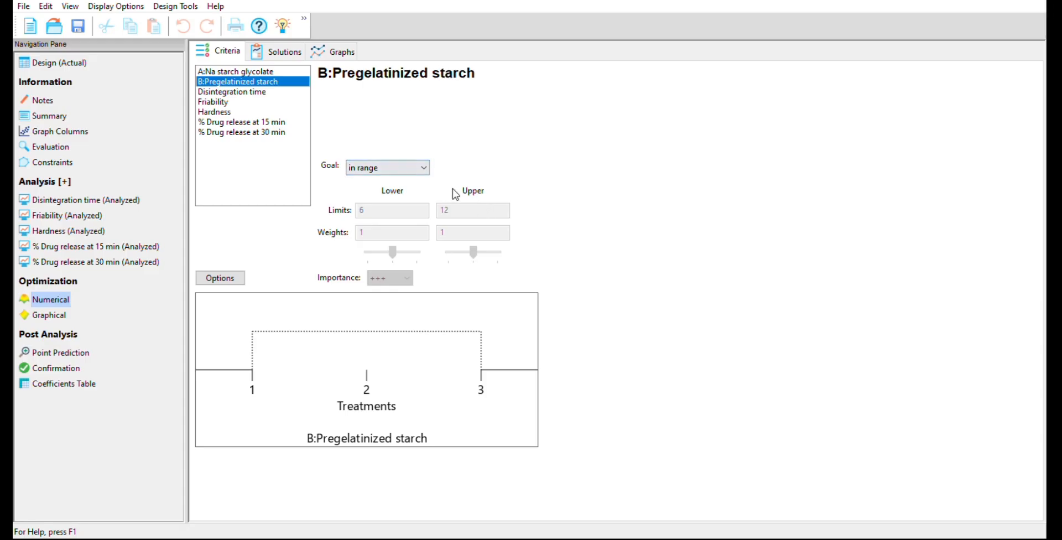
click(276, 95)
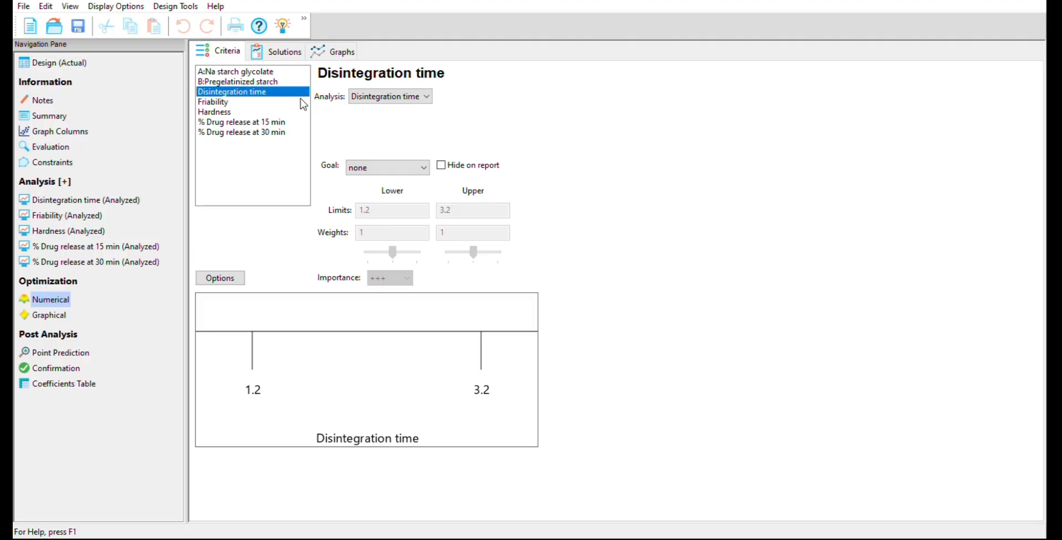
click(461, 239)
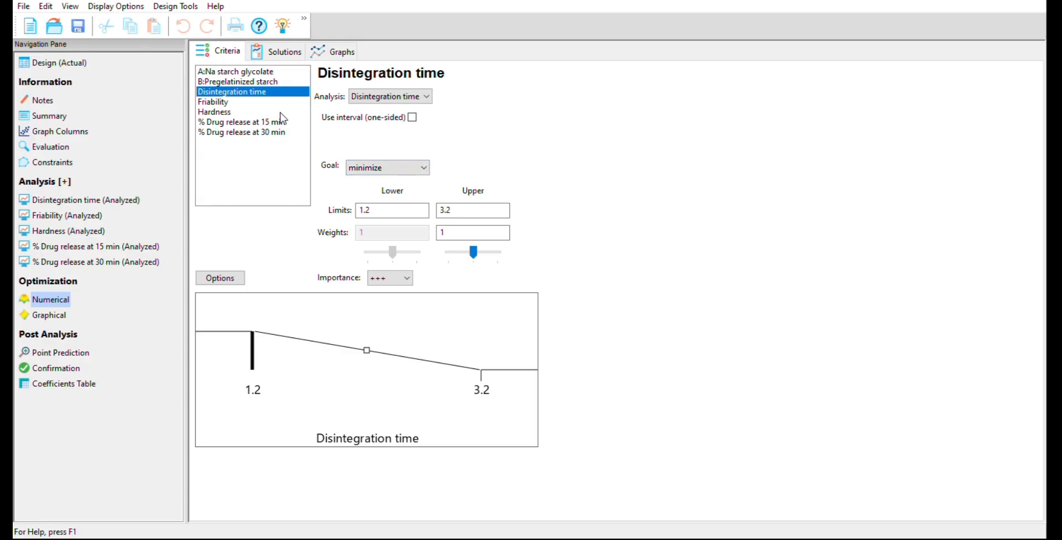
Set the optimization goal for Friability to minimize and the goal for Hardness to in range
key(Down)
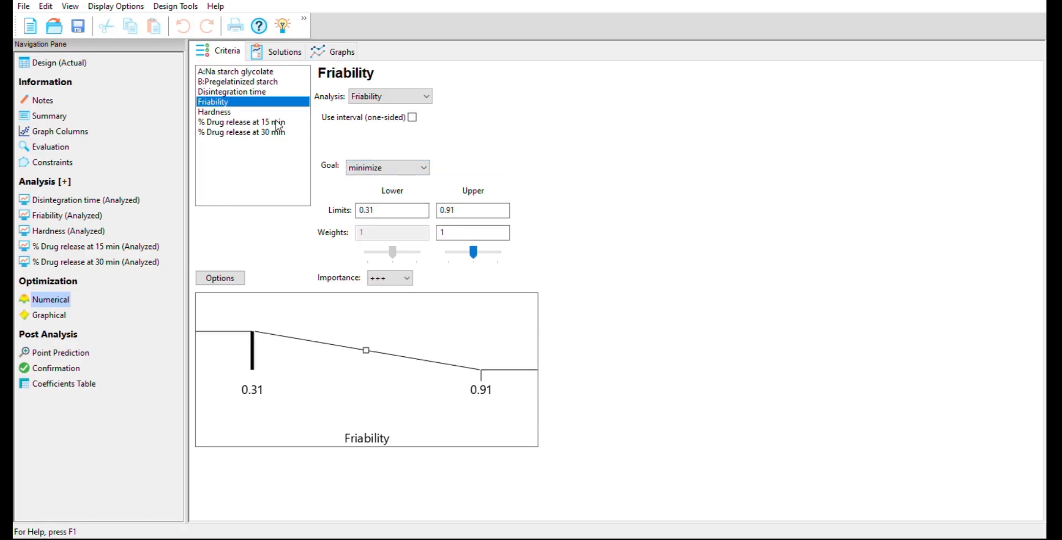
click(271, 113)
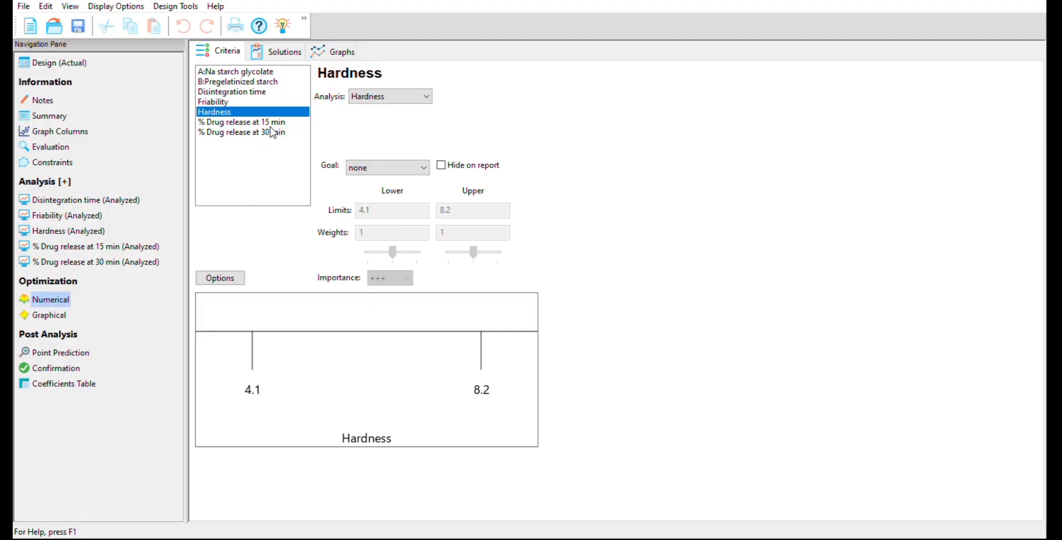
click(410, 169)
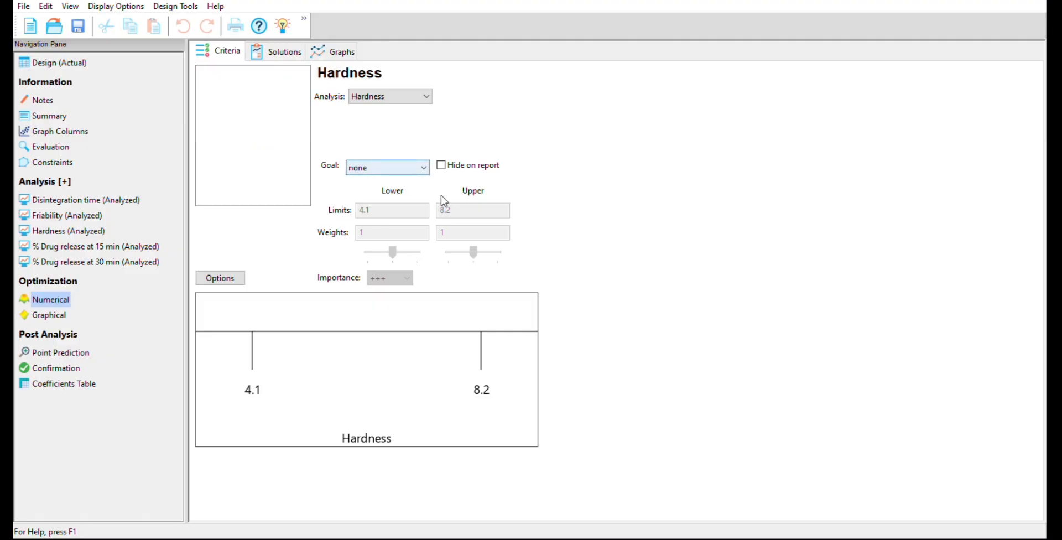
click(459, 259)
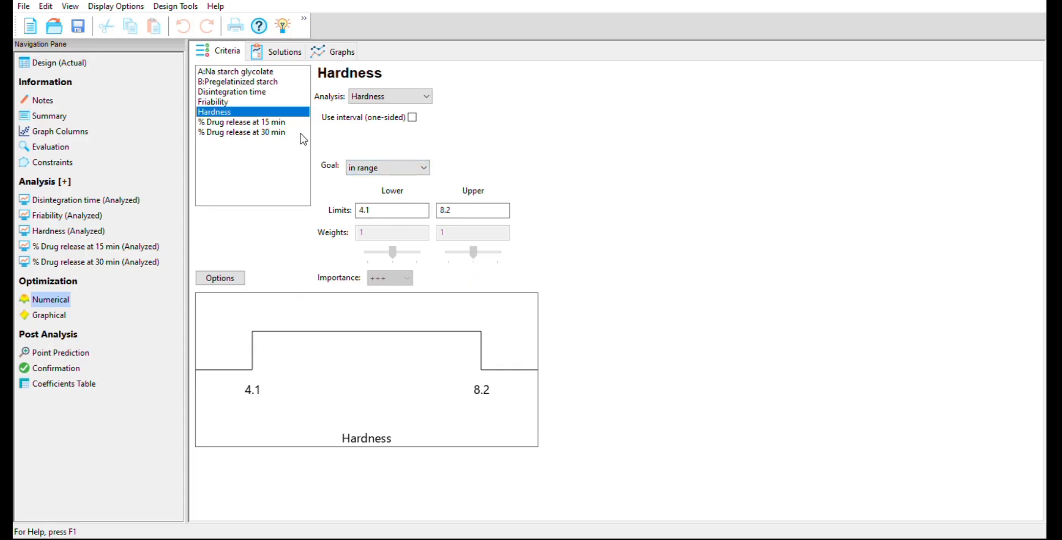
Set the optimization goals for % Drug release at 15 min and % Drug release at 30 min to maximize
key(Down)
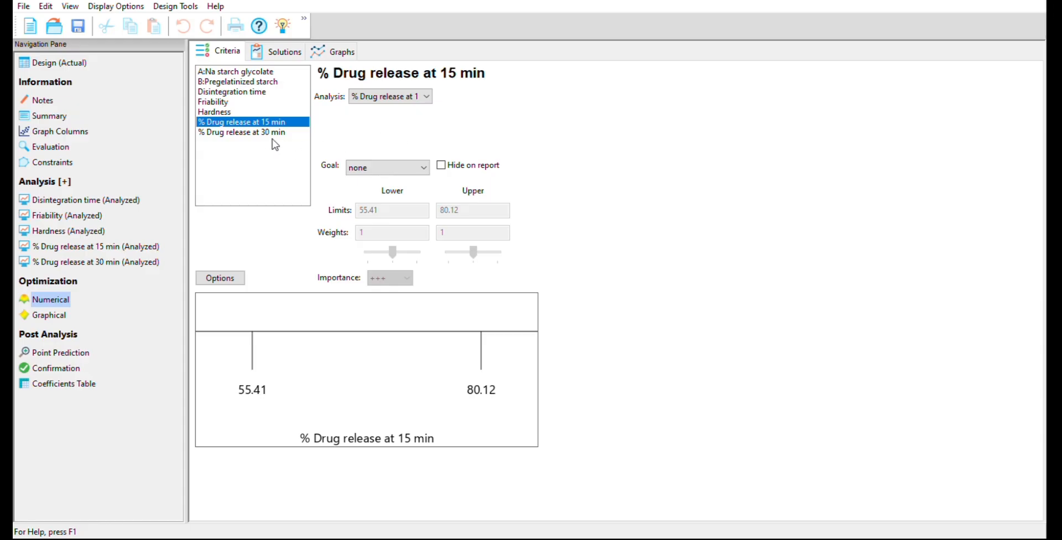
key(Tab)
key(Down)
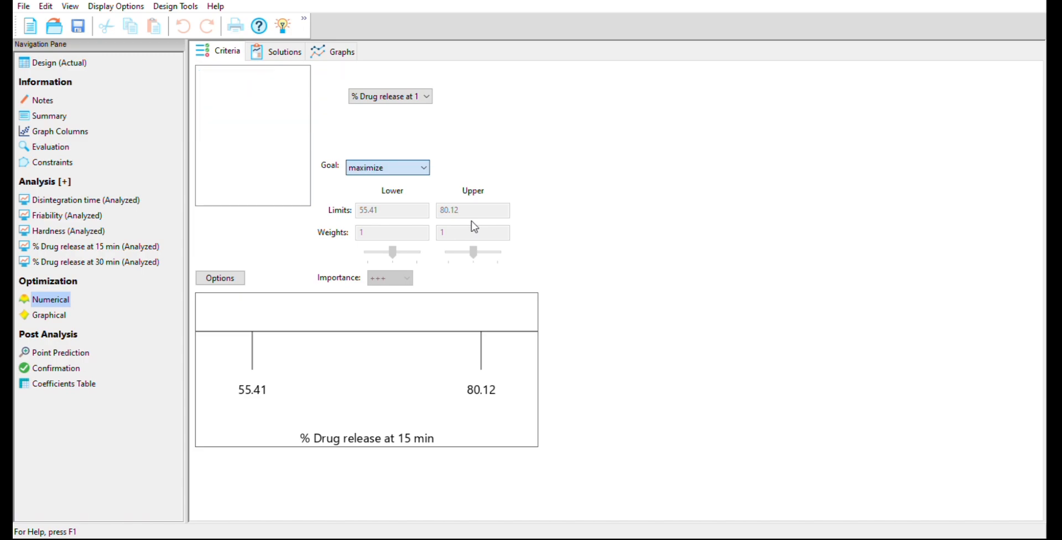
key(Down)
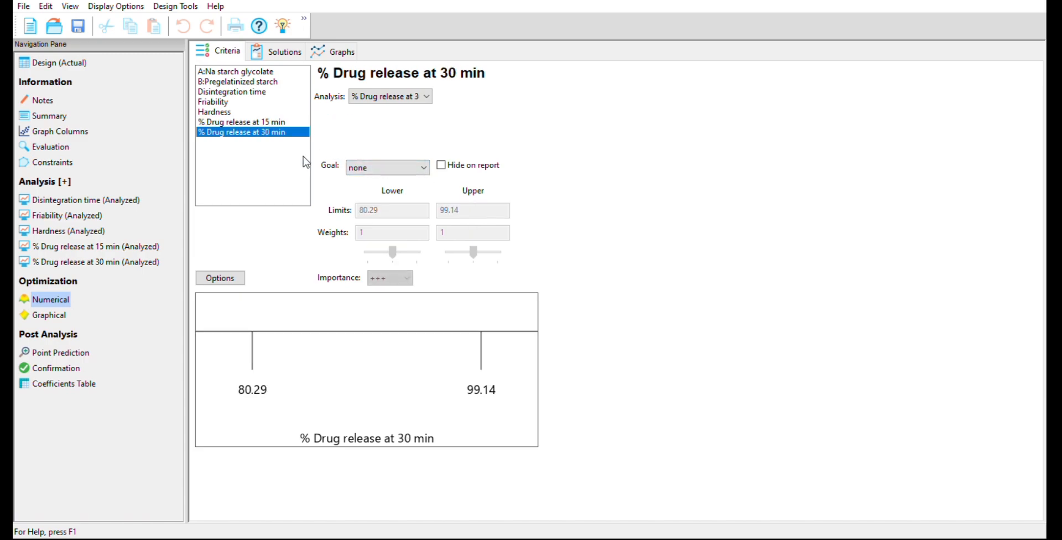
key(Tab)
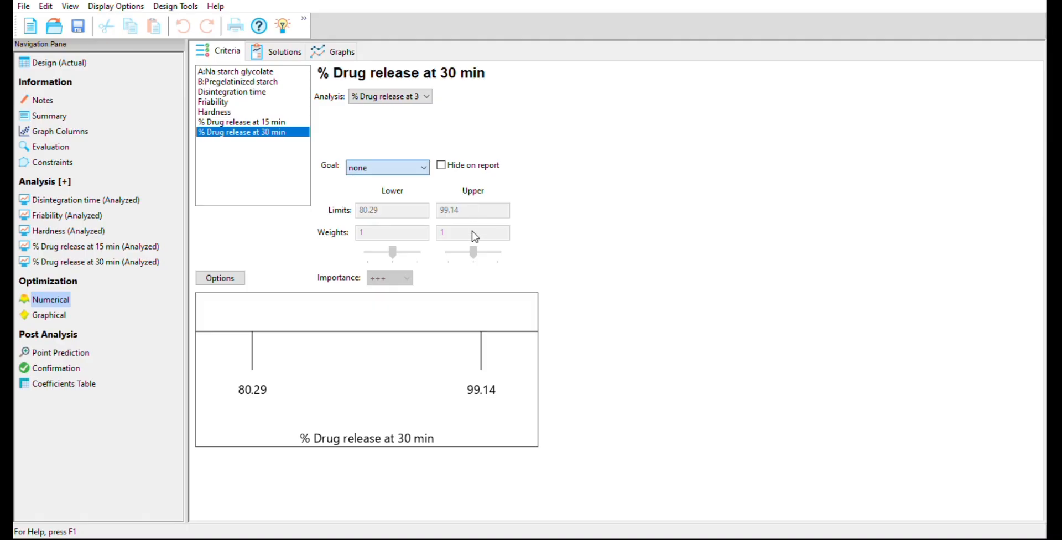
key(Down)
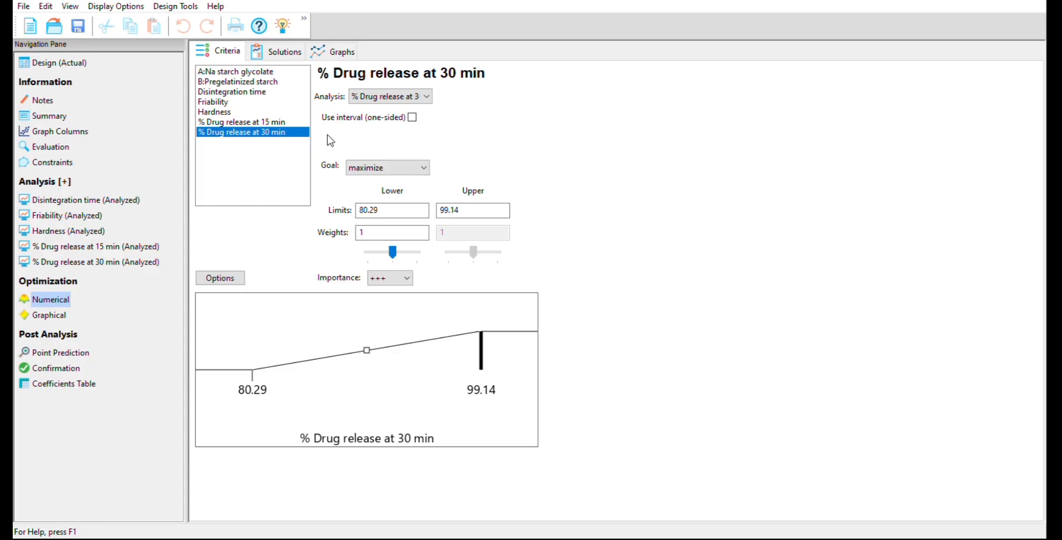
Check the optimization goals and limits of the drug release, Hardness and Friability responses and both starch factors
key(Up)
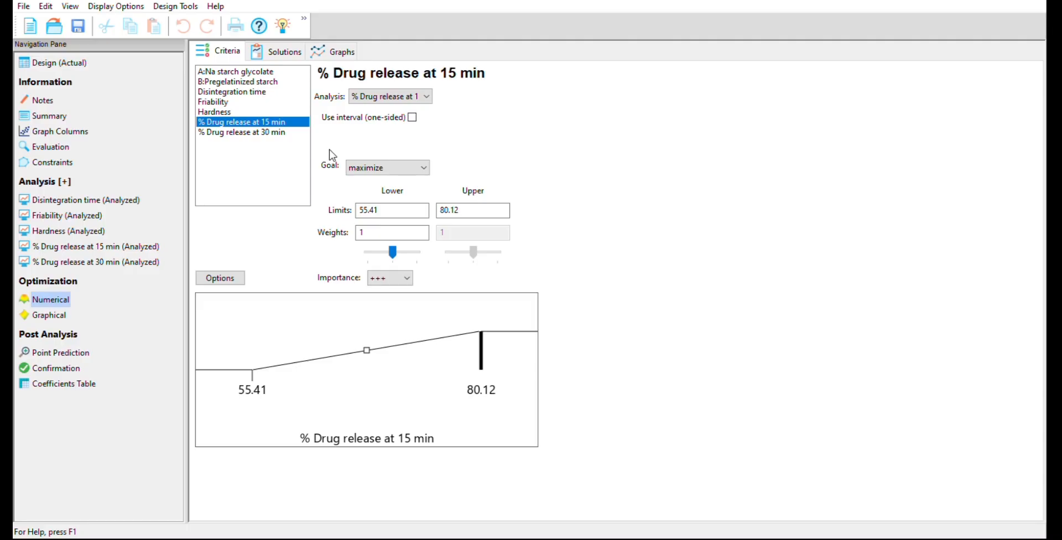
key(Down)
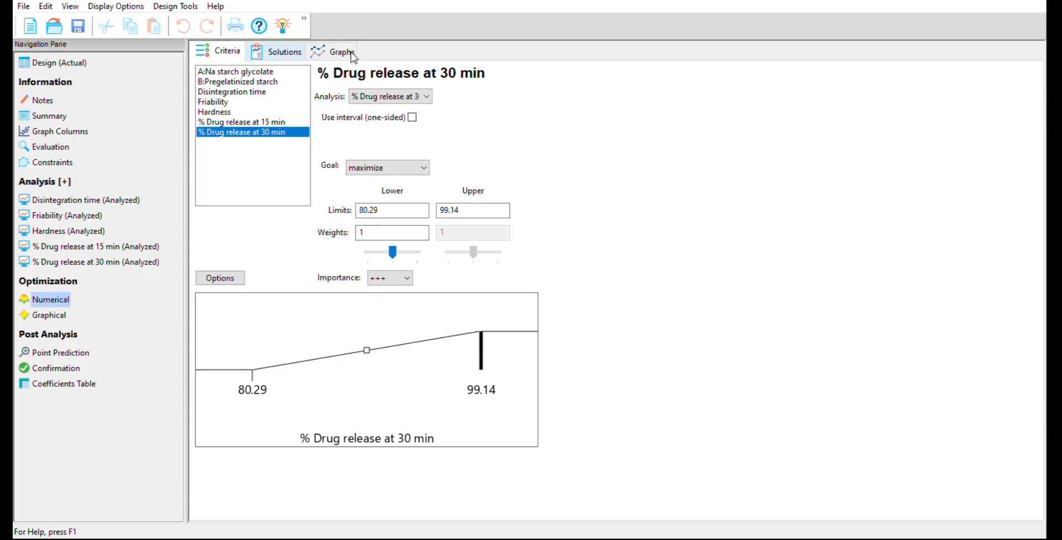
click(287, 125)
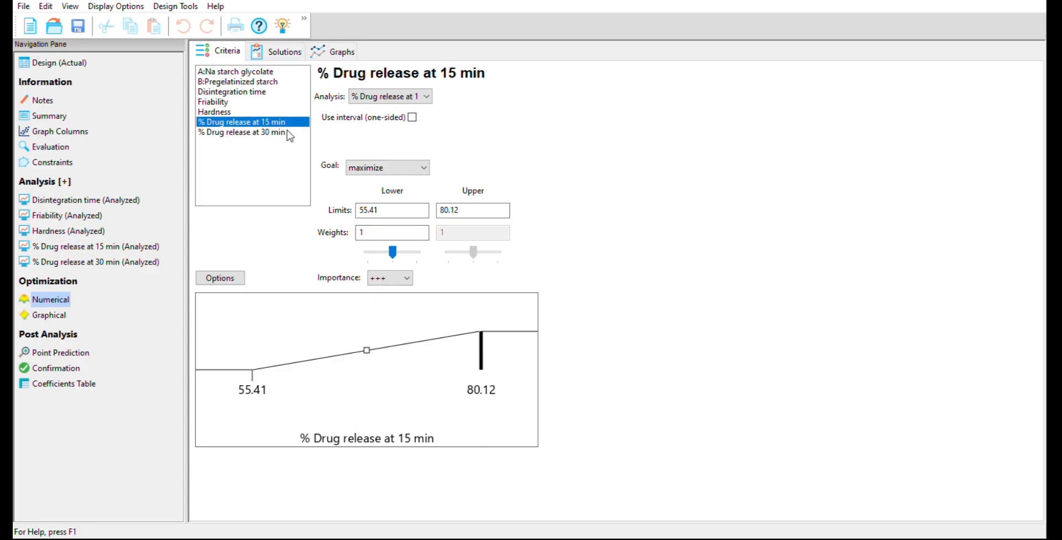
key(Down)
key(Up)
key(Up)
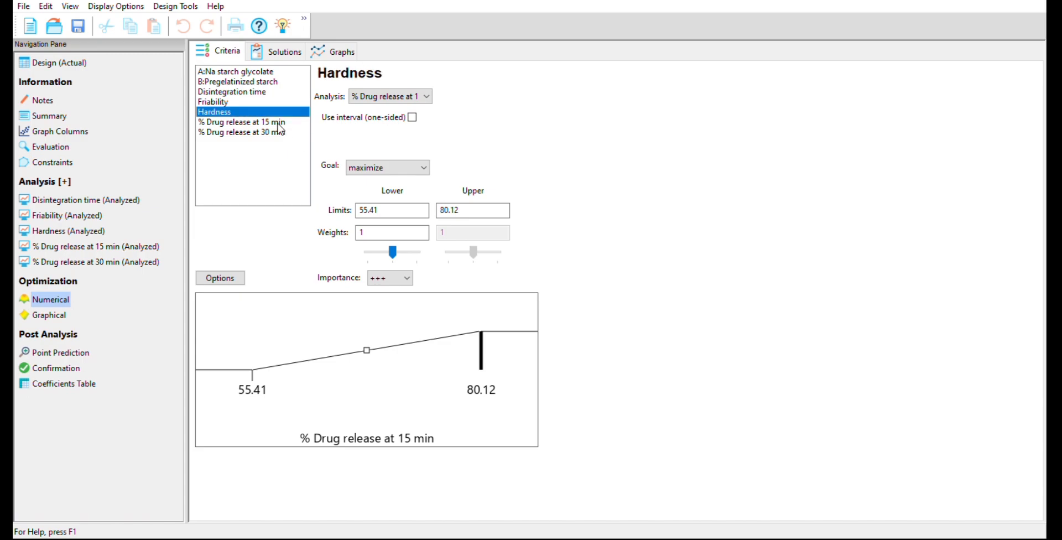
key(Up)
key(Up)
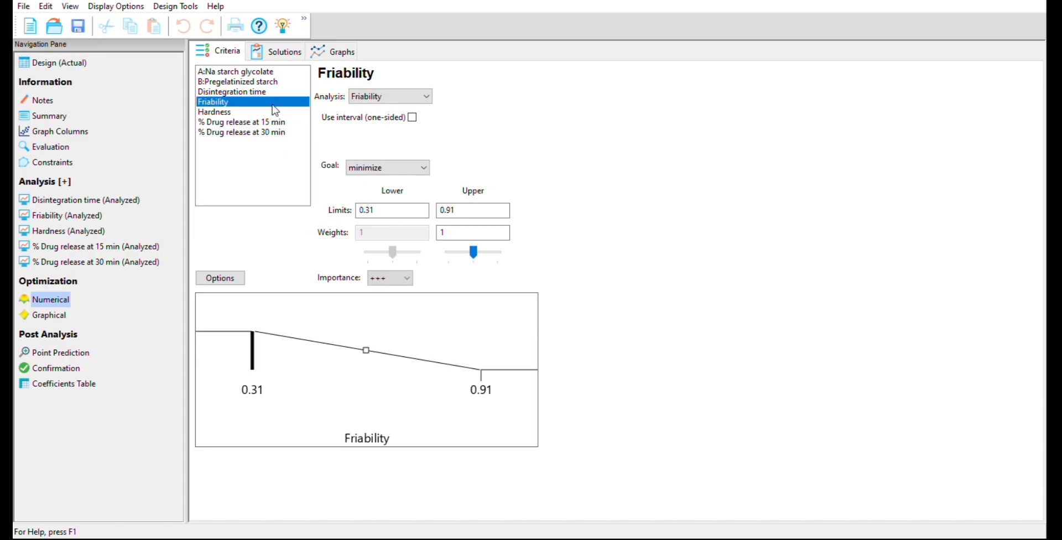
click(273, 82)
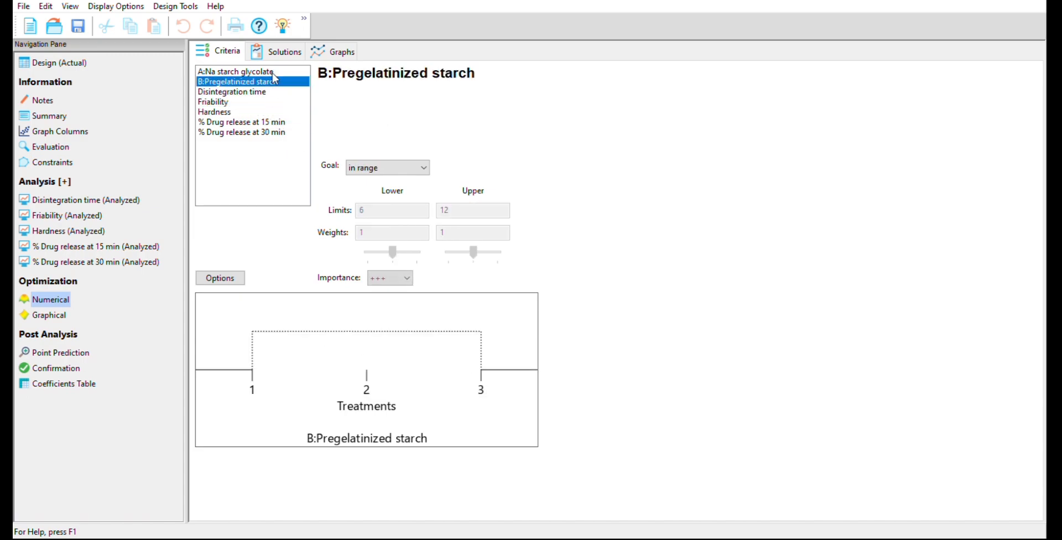
click(273, 73)
Open the numerical optimization solutions and examine the goals, limits, weights and importance in the Constraints table
click(290, 112)
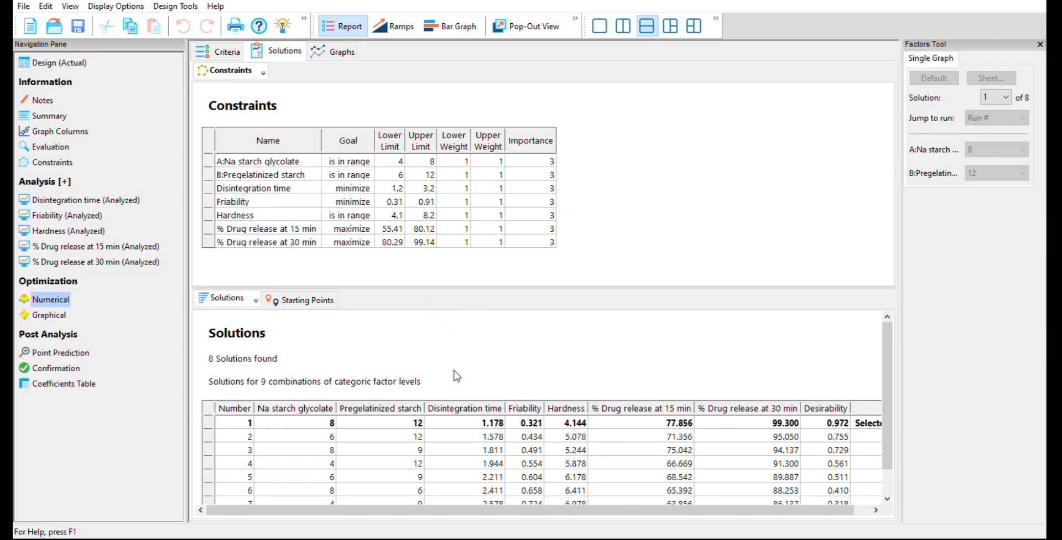
scroll(441, 407, down, 1)
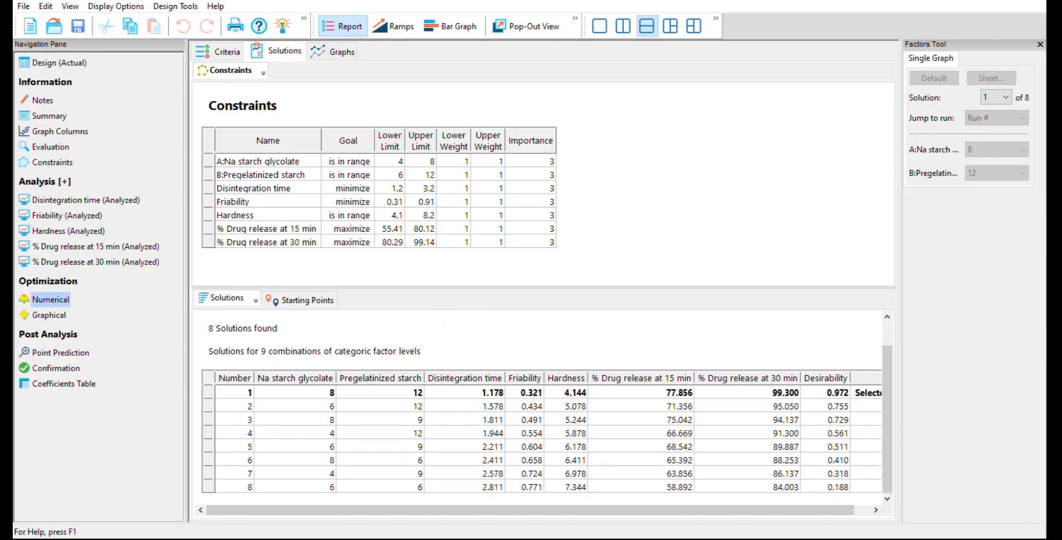
mouse_move(497, 510)
mouse_down()
mouse_move(514, 510)
mouse_move(498, 510)
mouse_up()
click(253, 146)
click(445, 190)
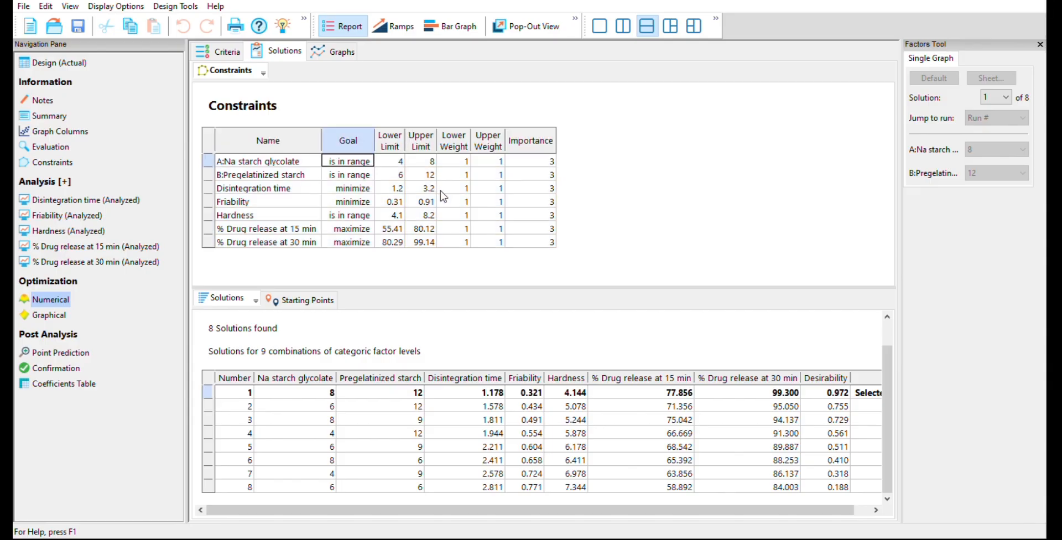
key(Down)
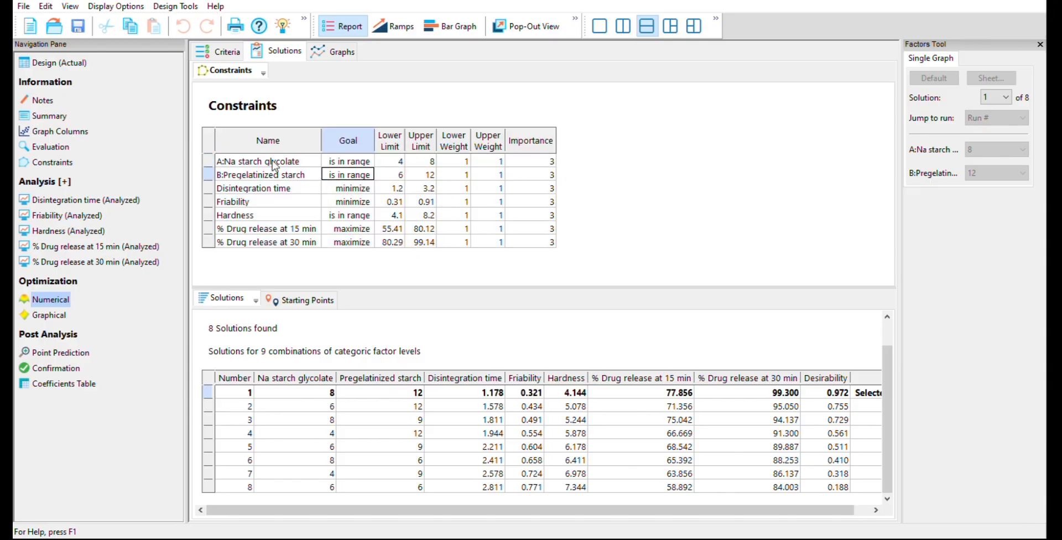
key(ctrl+a)
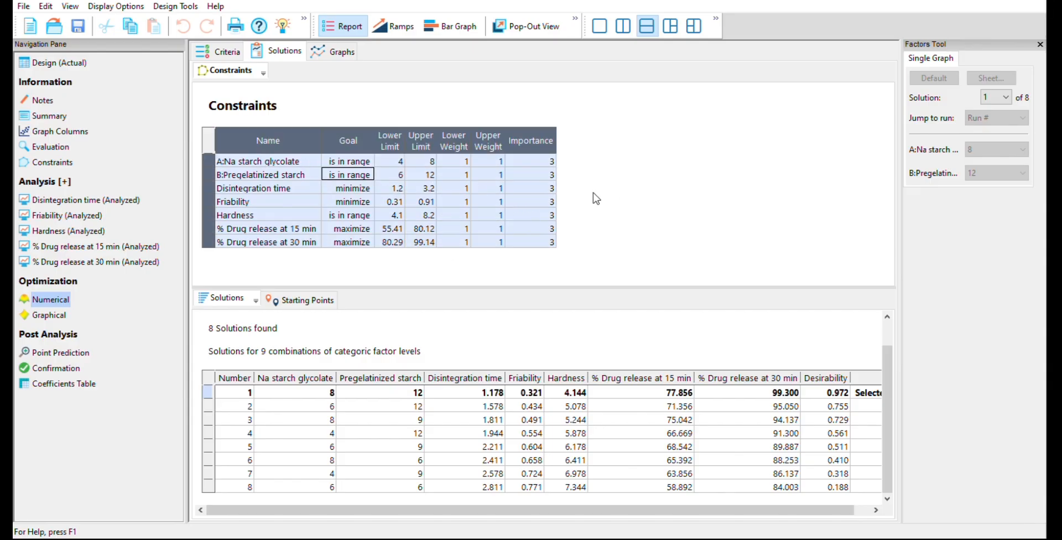
click(391, 187)
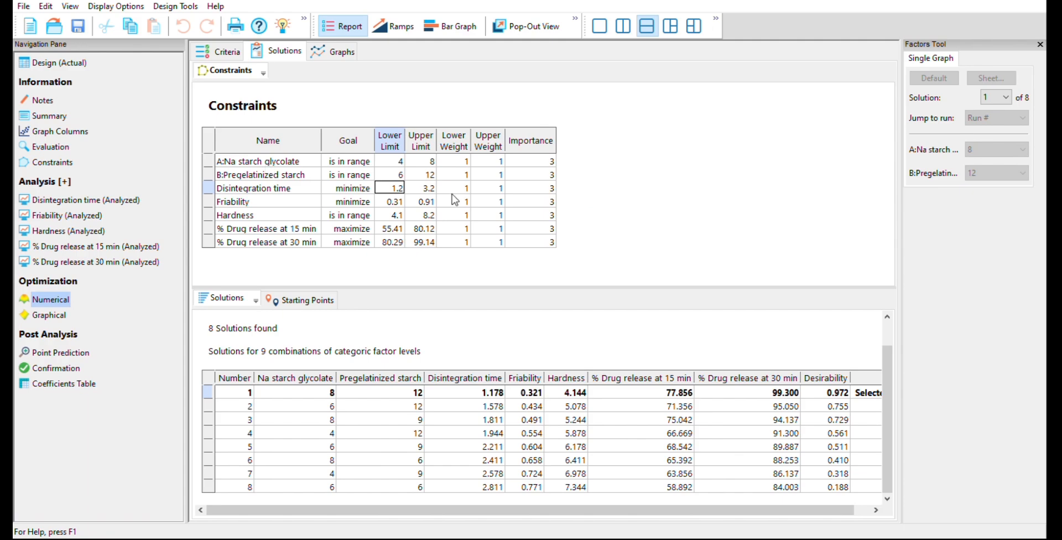
click(531, 161)
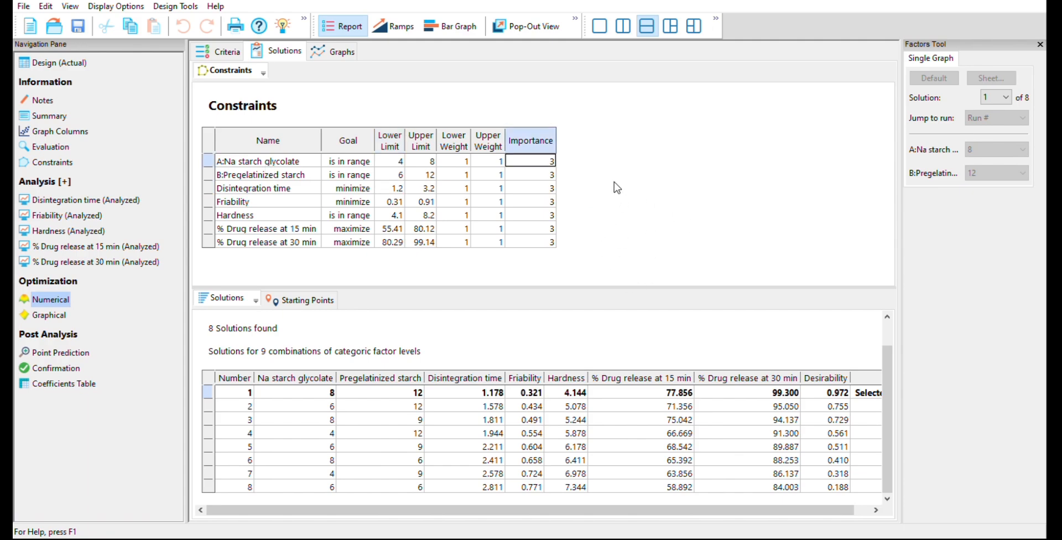
drag(488, 161, 488, 242)
drag(420, 161, 421, 241)
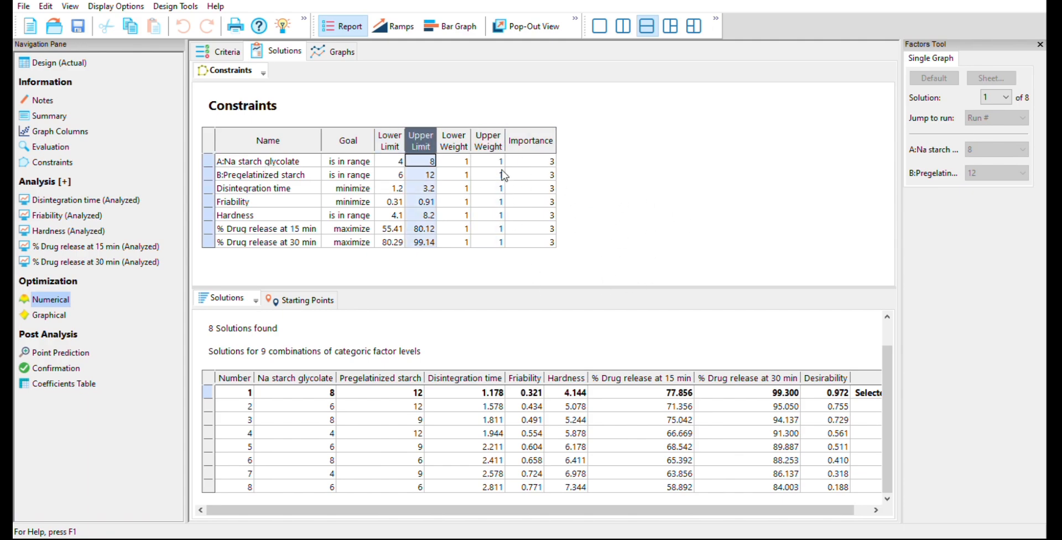
drag(389, 161, 390, 242)
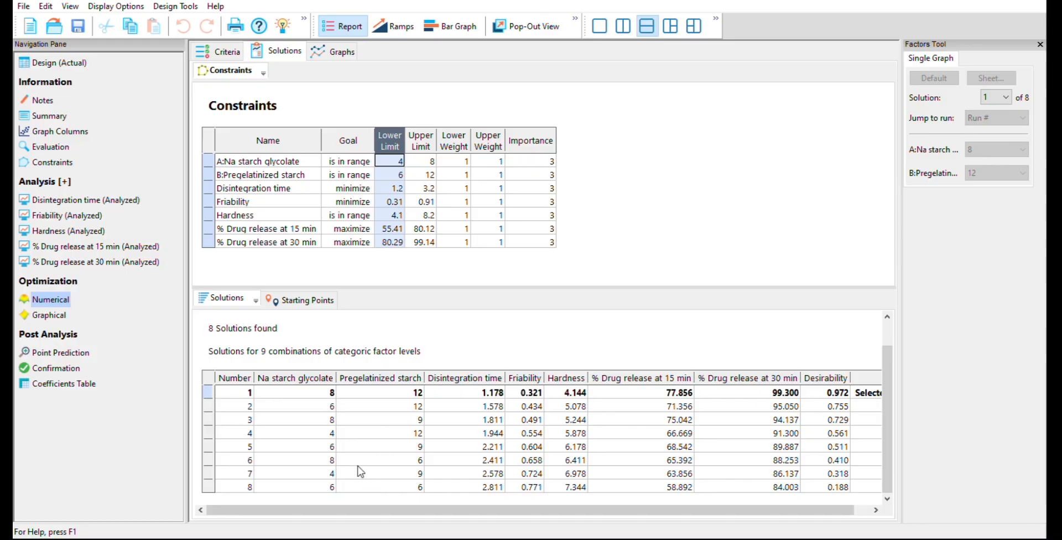
Examine the first solution's factor levels and predicted responses, and open the contour graphs for all responses
click(401, 472)
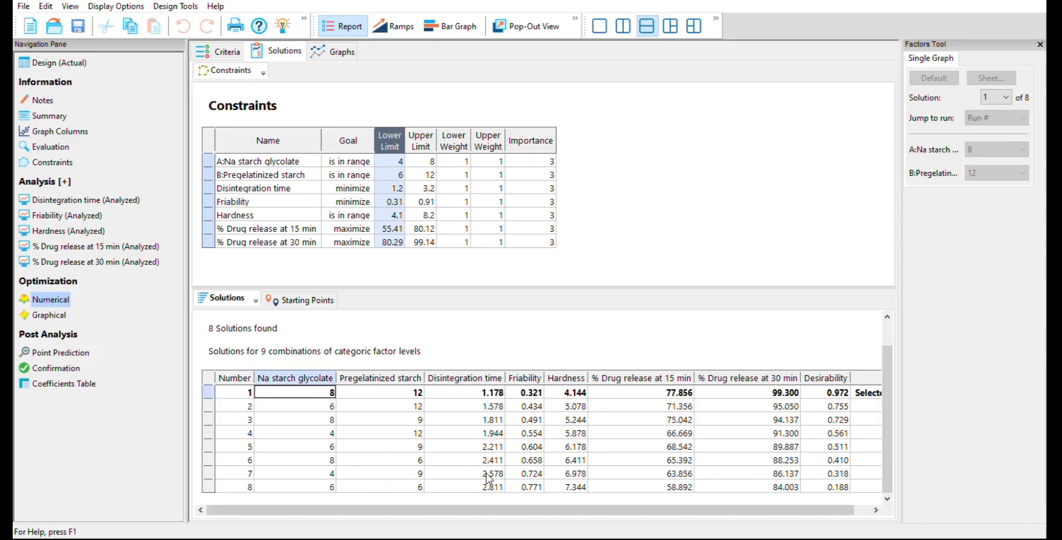
key(Right)
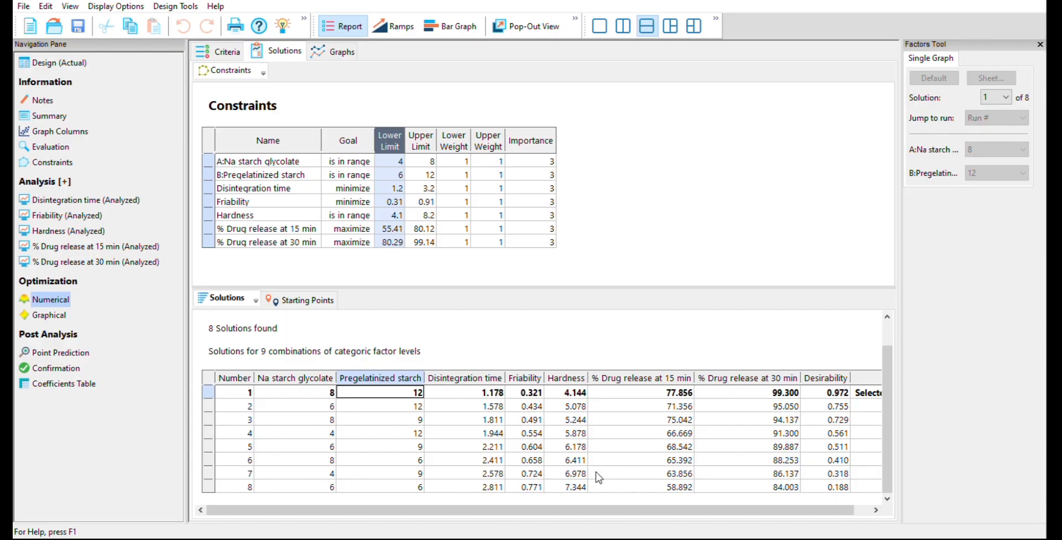
key(Right)
key(Right)
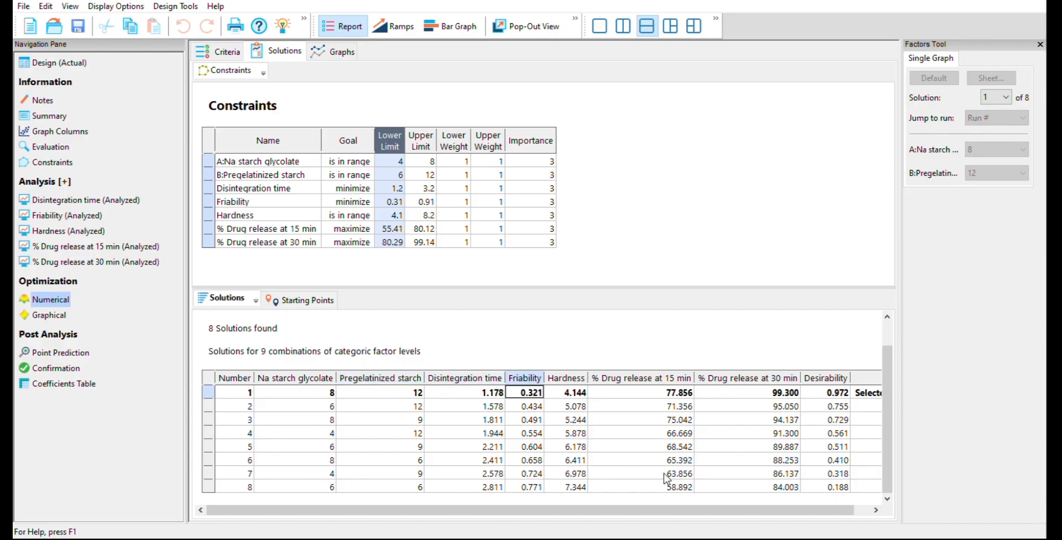
key(Right)
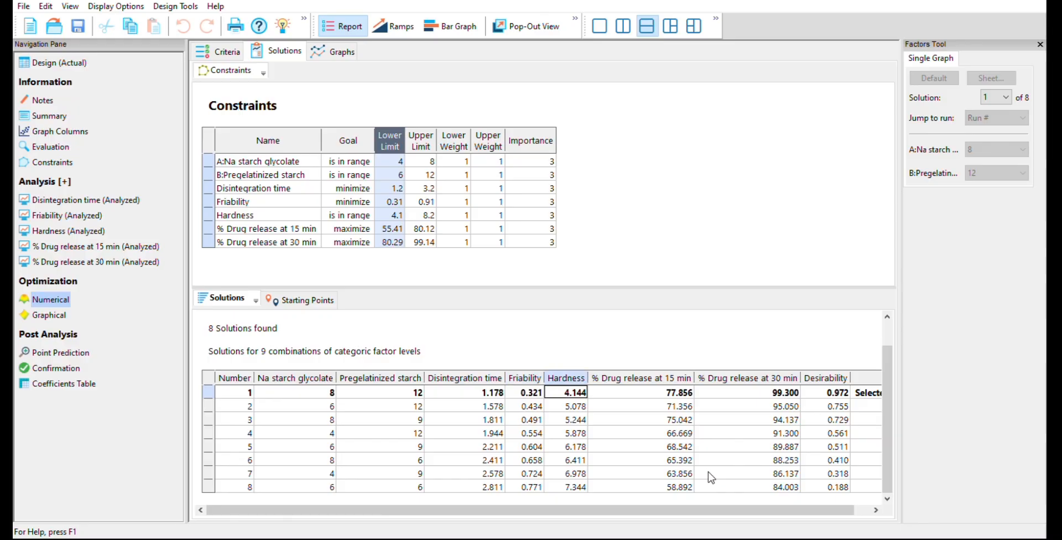
key(Right)
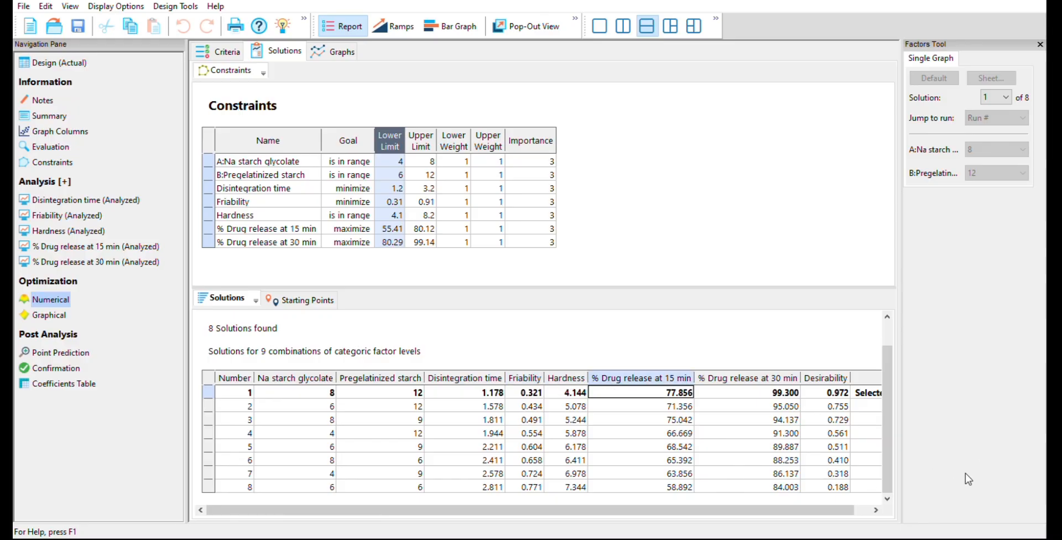
key(Right)
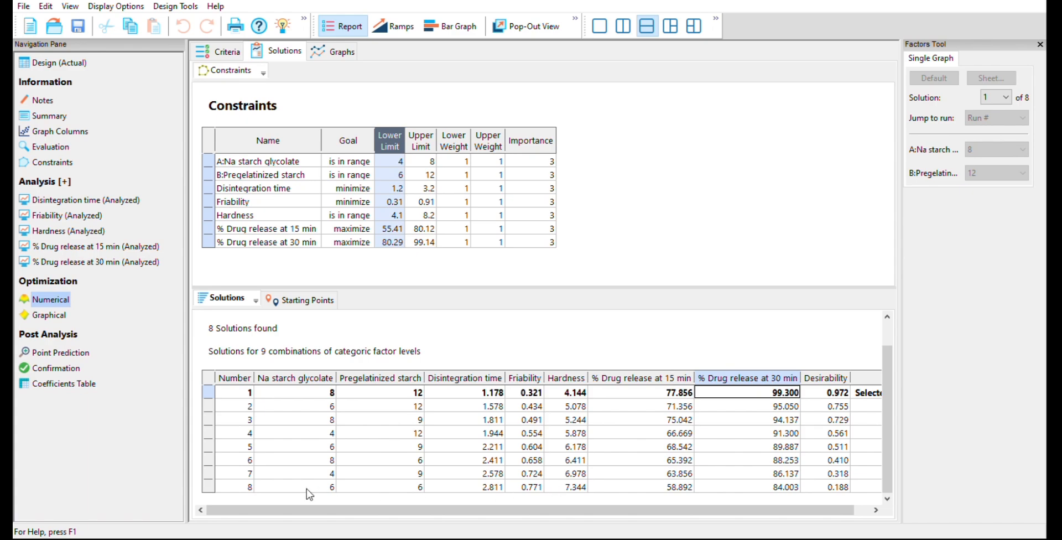
key(Home)
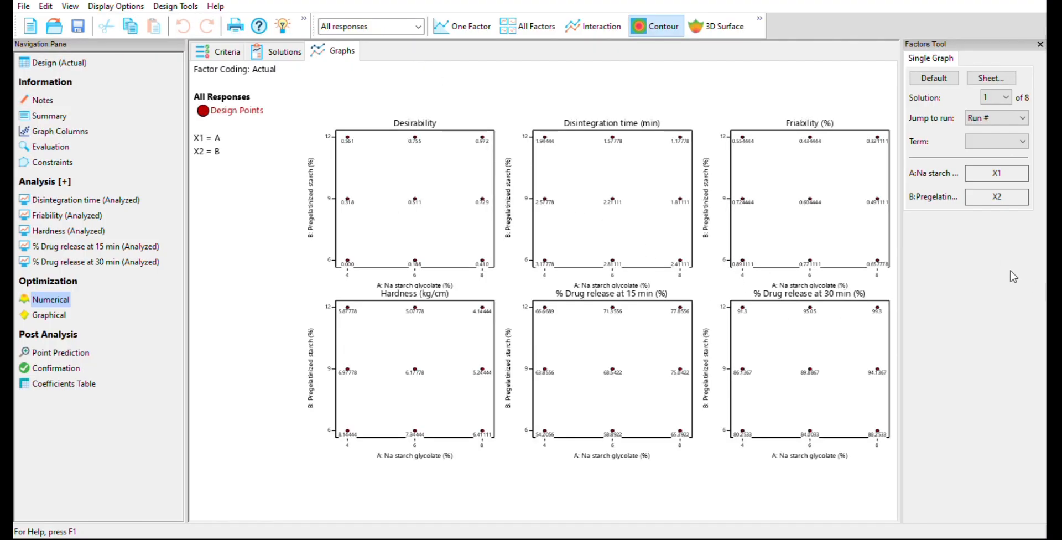
Switch the all-responses optimization graph among the 3D Surface, Interaction and All Factors views and examine the factor trends for every response
click(718, 26)
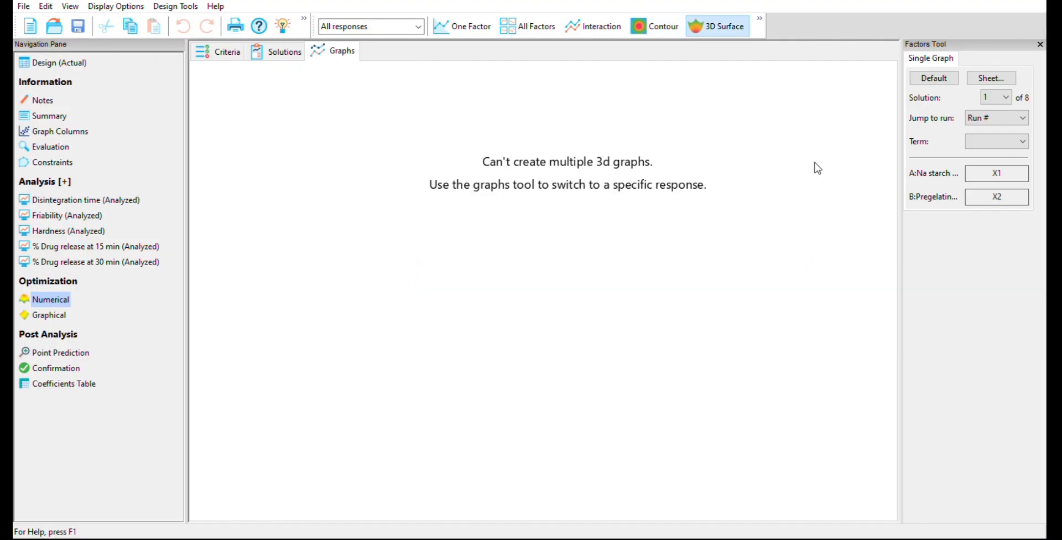
click(594, 27)
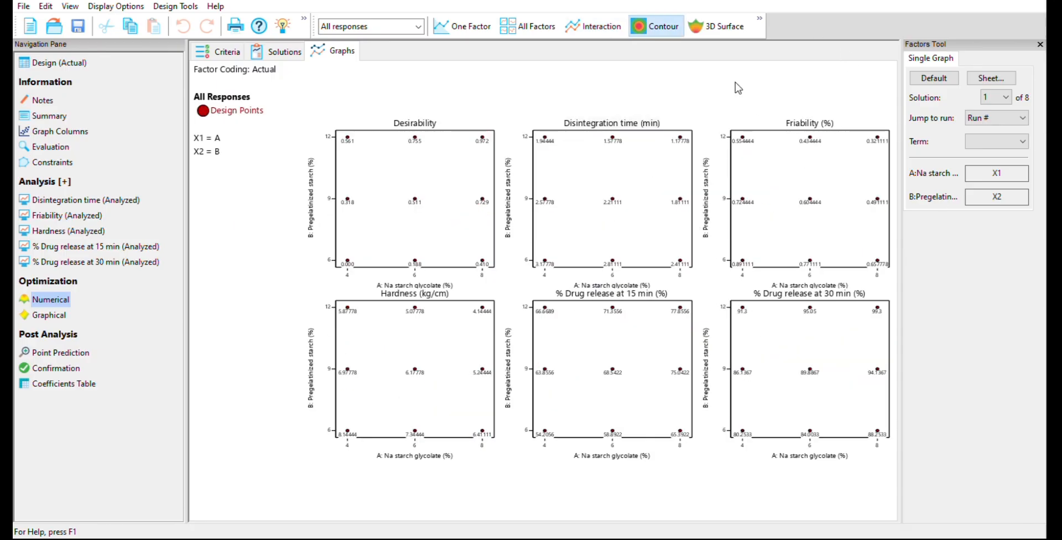
click(530, 26)
scroll(649, 362, down, 5)
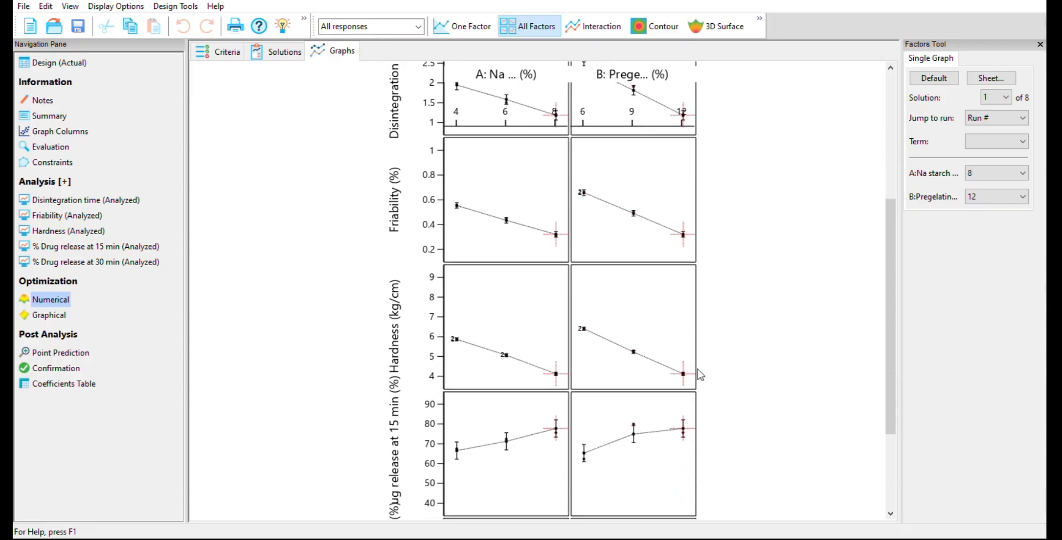
mouse_move(890, 387)
mouse_down()
mouse_move(891, 186)
mouse_move(890, 387)
mouse_up()
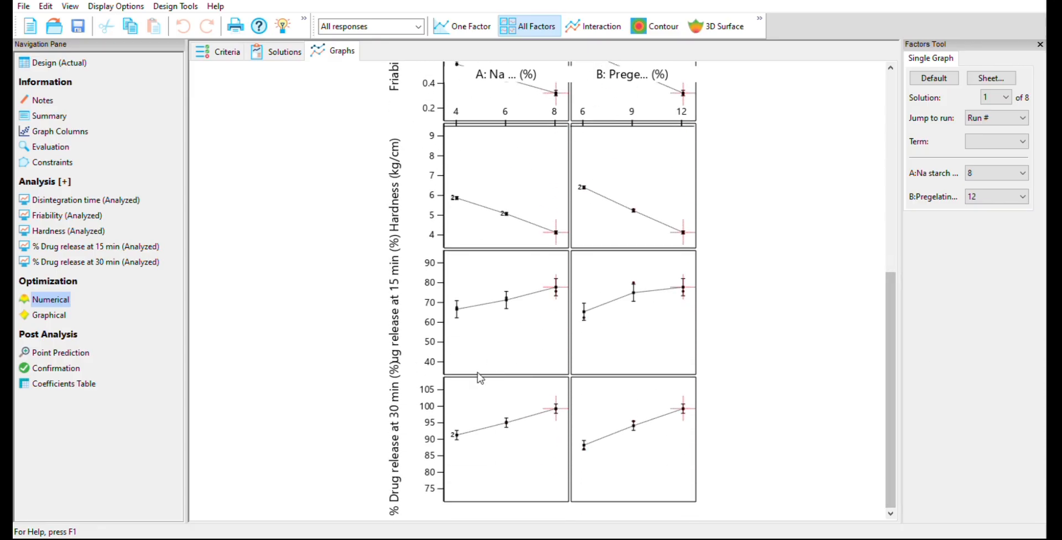
scroll(496, 357, up, 5)
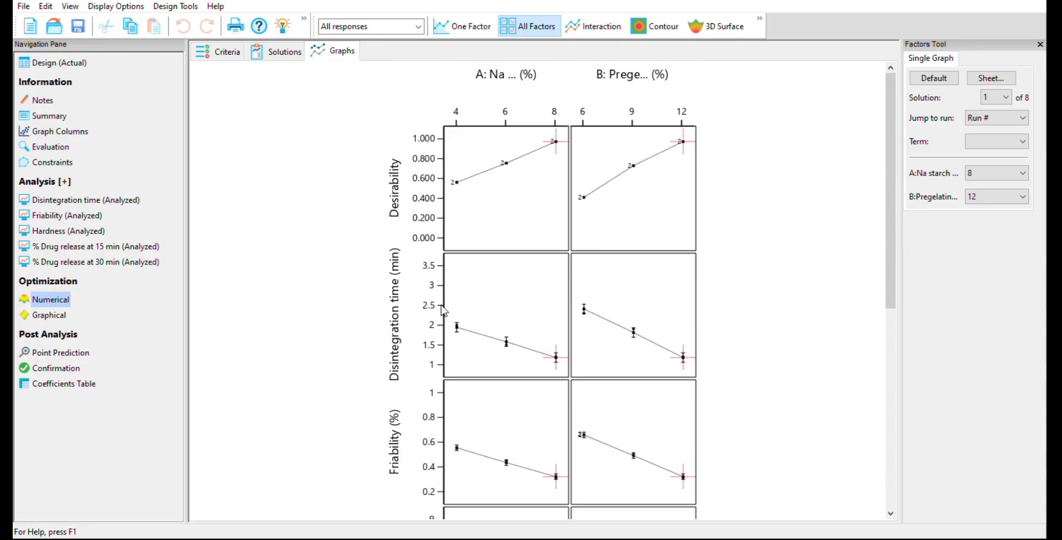
Open Point Prediction for the first solution and examine the predicted means, confidence intervals and tolerance intervals of all responses
click(66, 381)
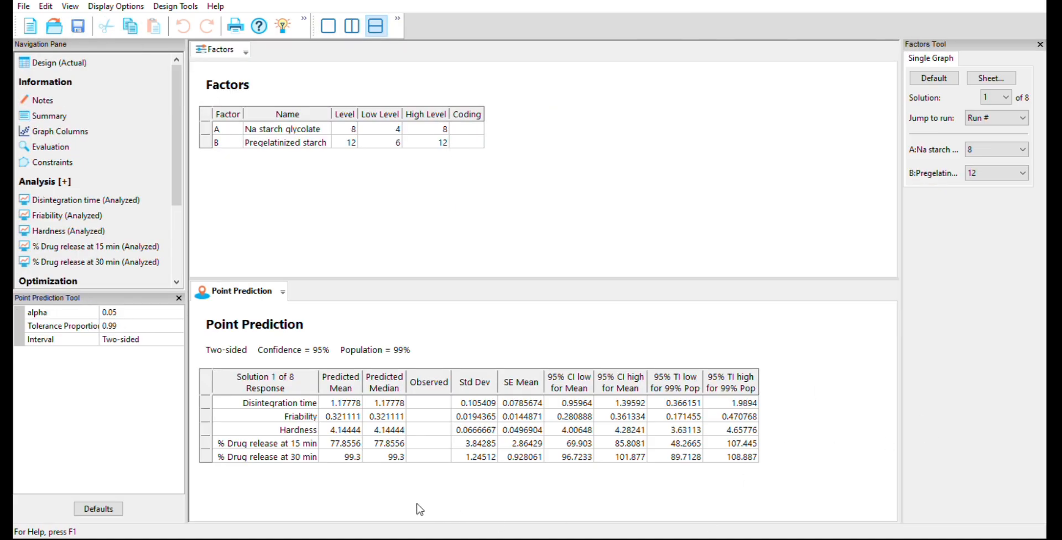
drag(328, 483, 498, 513)
drag(480, 444, 733, 458)
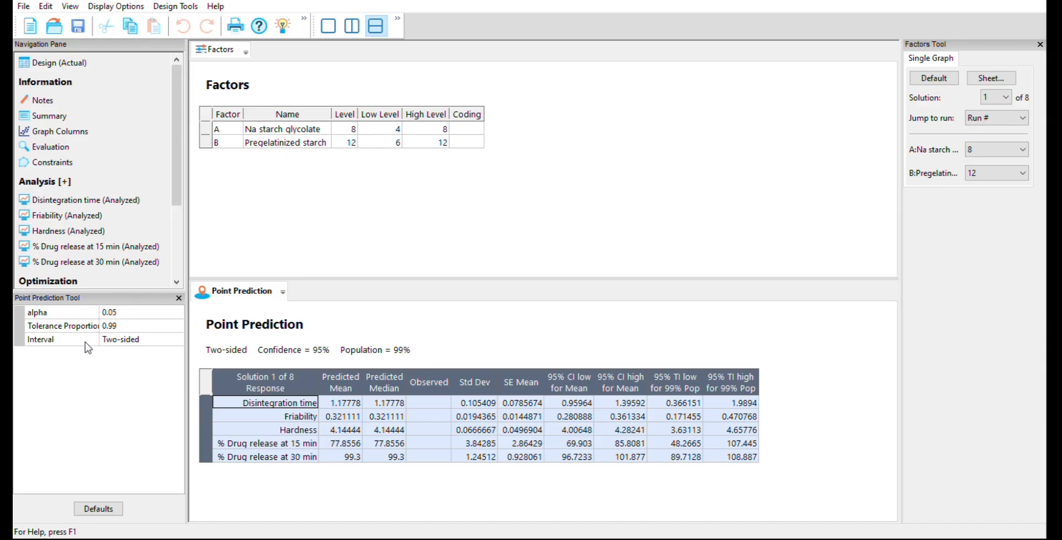
Open Confirmation for the first solution and enter 12 for Disintegration time, Friability and Hardness in the first confirmation run
scroll(85, 341, down, 2)
click(79, 298)
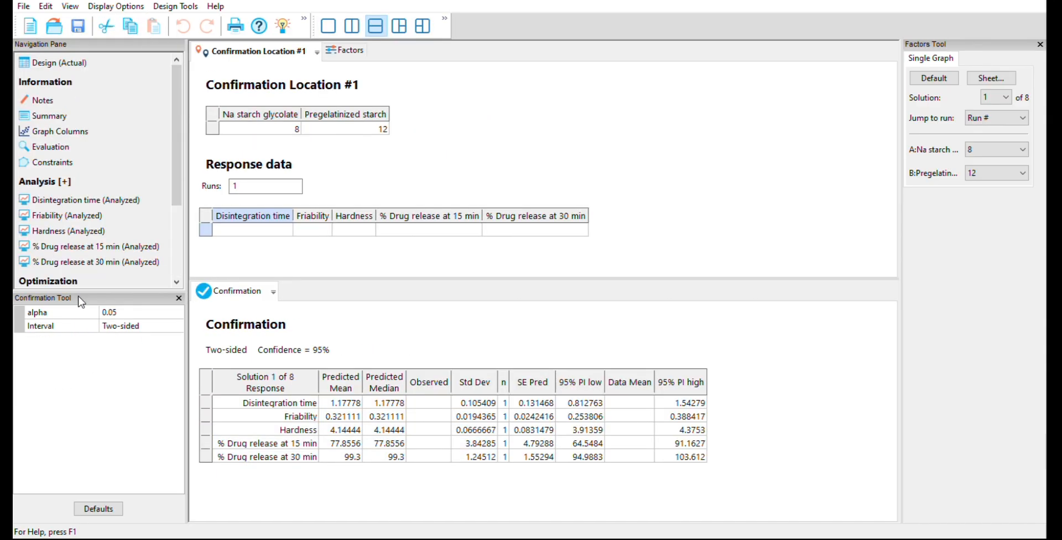
click(268, 229)
text(12)
key(Tab)
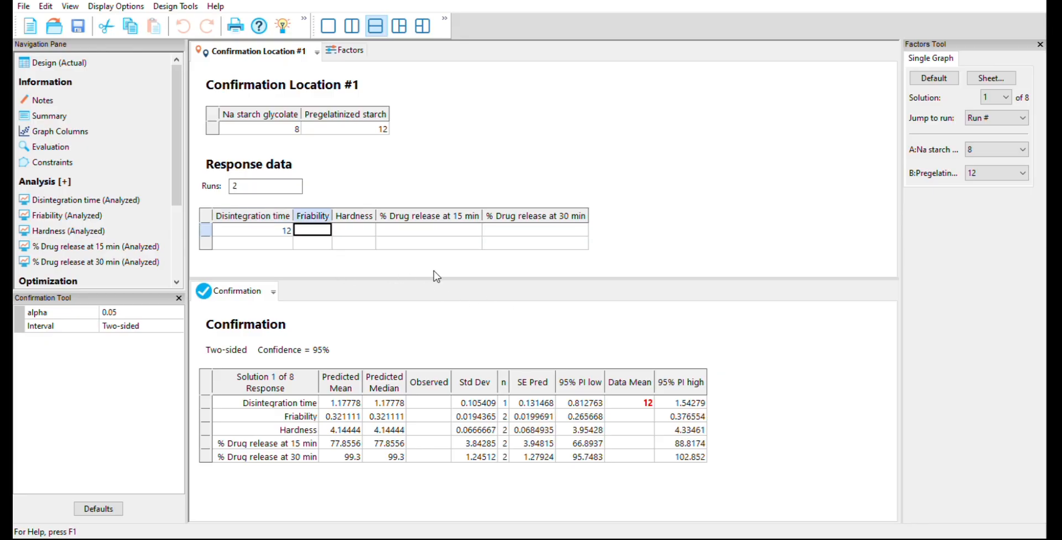
text(12)
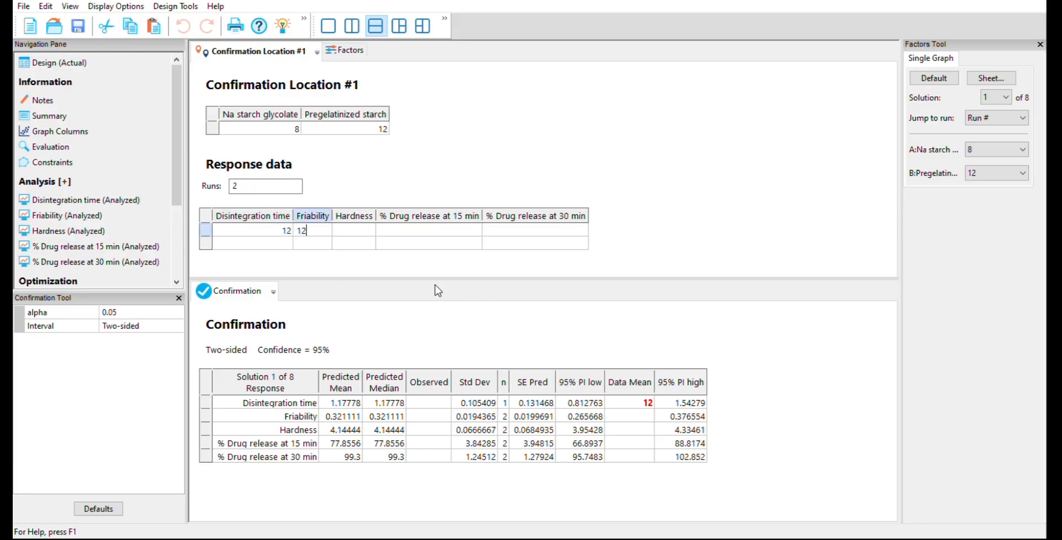
key(Tab)
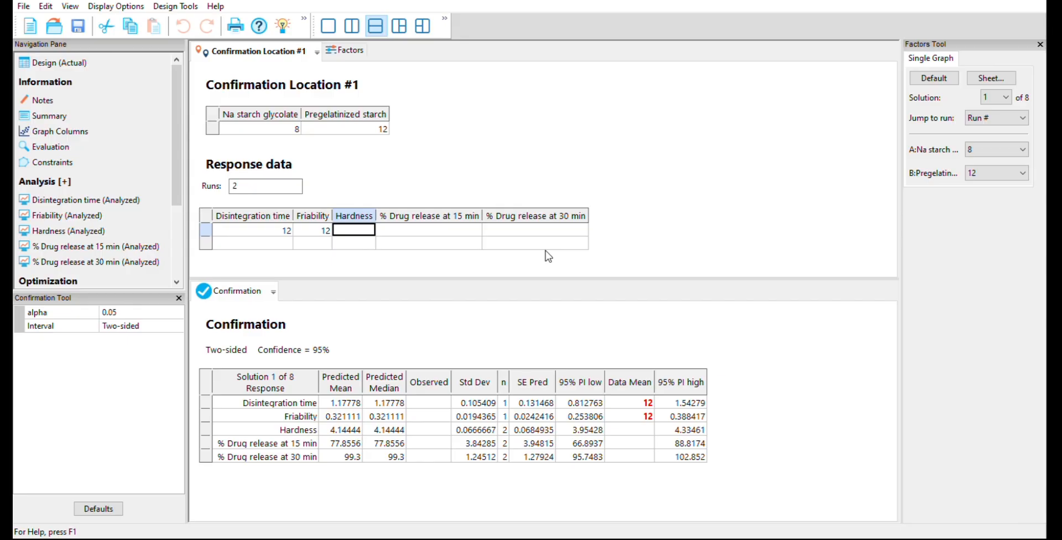
text(12)
key(Tab)
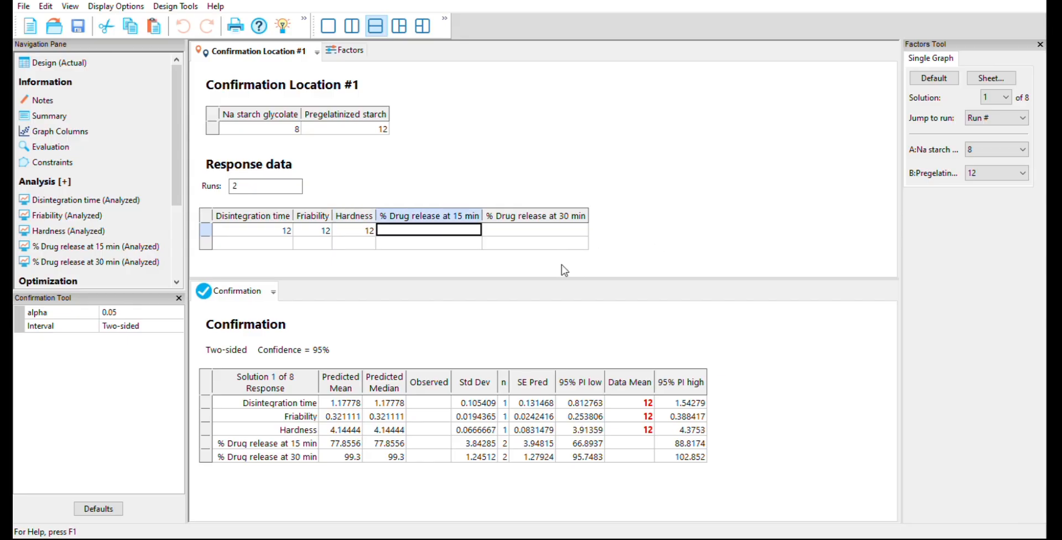
Enter 23 for % Drug release at 15 min and 92 for % Drug release at 30 min in the first confirmation run
text(23)
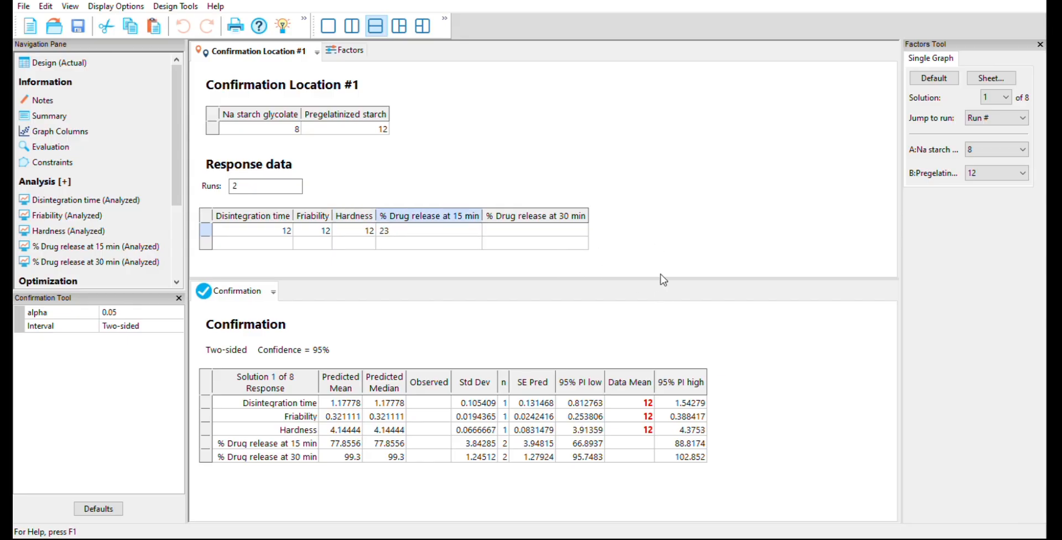
key(Tab)
text(92)
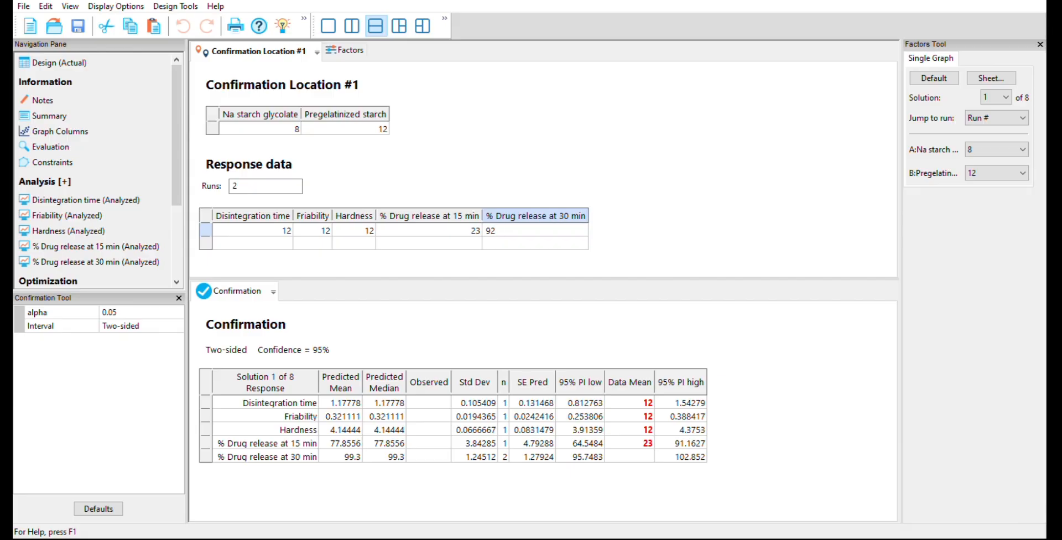
key(Return)
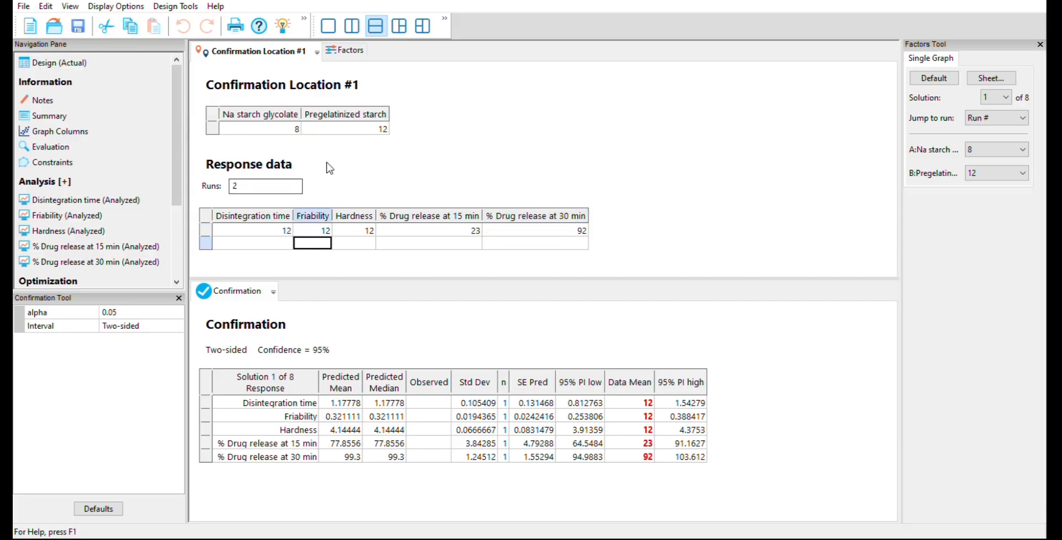
click(345, 50)
click(258, 51)
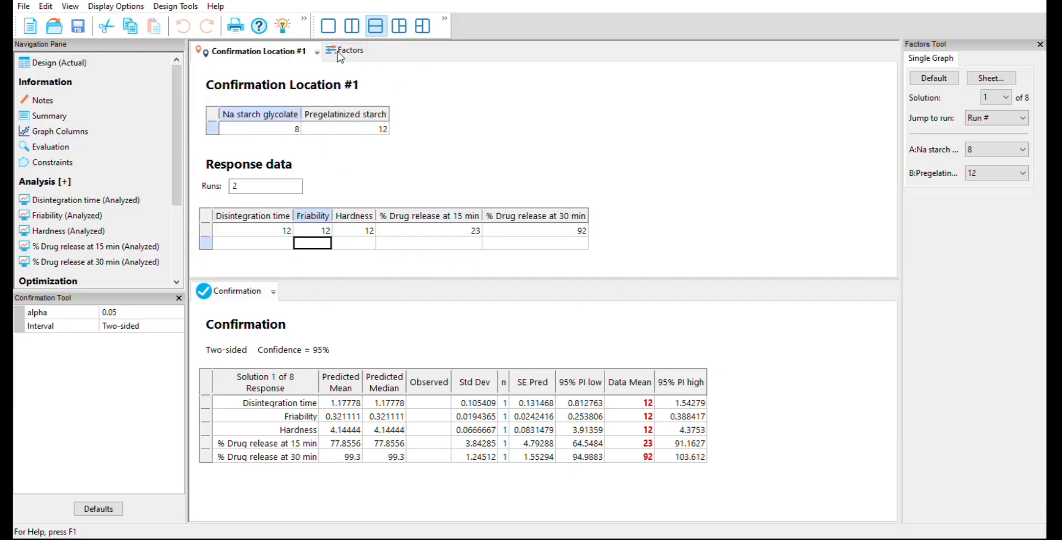
Open the Coefficients Table and examine the p-value shading, coefficients and p-values of each response
scroll(99, 277, down, 1)
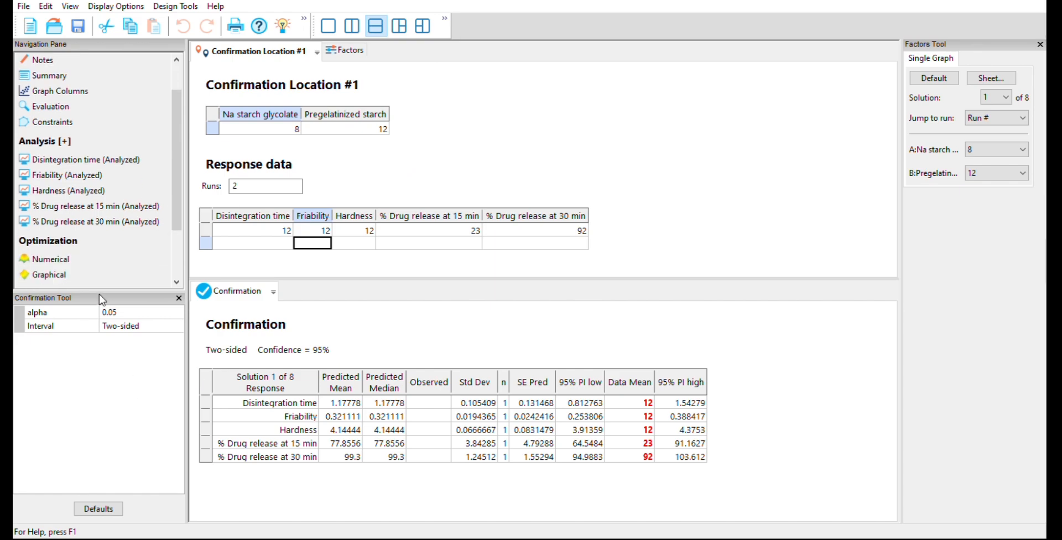
scroll(78, 276, down, 2)
click(65, 283)
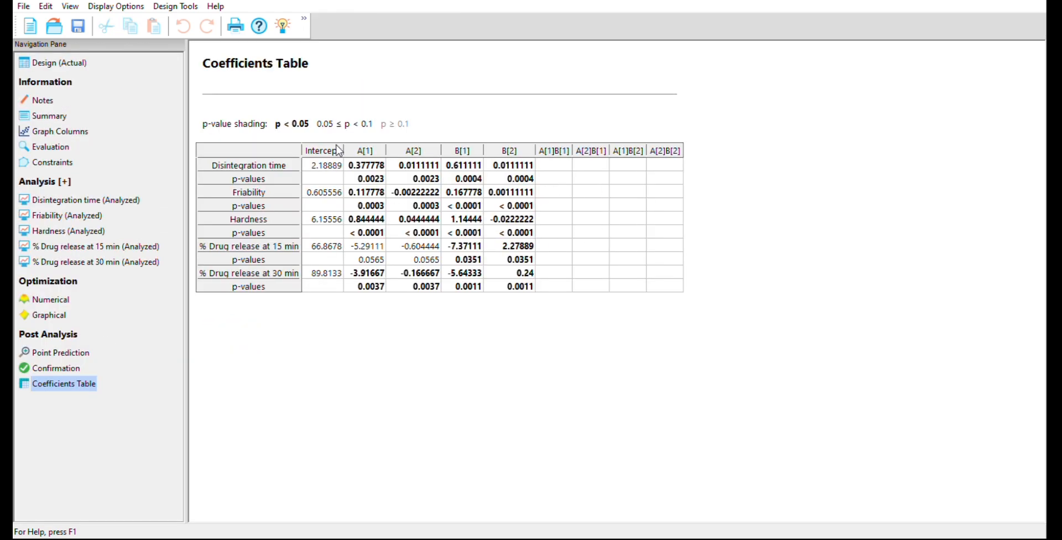
mouse_move(283, 141)
mouse_down()
mouse_move(384, 152)
mouse_move(516, 145)
mouse_move(383, 130)
mouse_up()
mouse_move(263, 144)
mouse_down()
mouse_move(423, 144)
mouse_move(418, 282)
mouse_up()
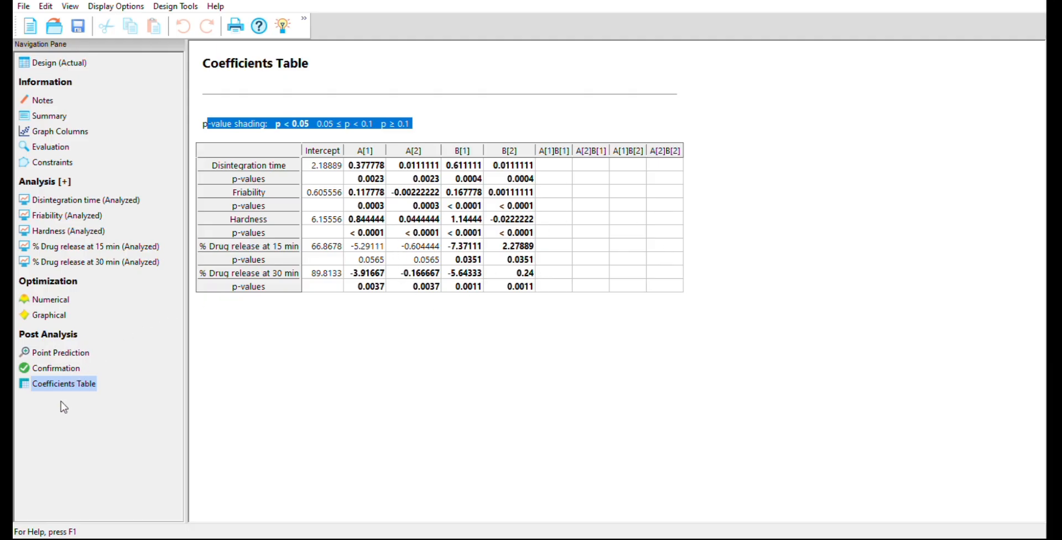
Revisit Point Prediction and the numerical optimization solutions to review the constraints and the ranked factor combinations
click(61, 352)
scroll(55, 278, down, 3)
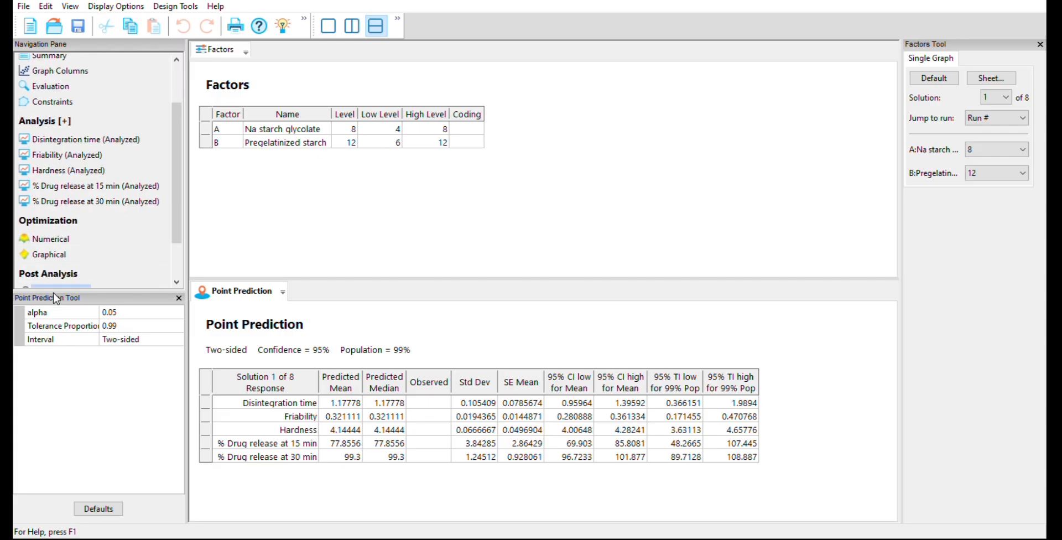
click(51, 238)
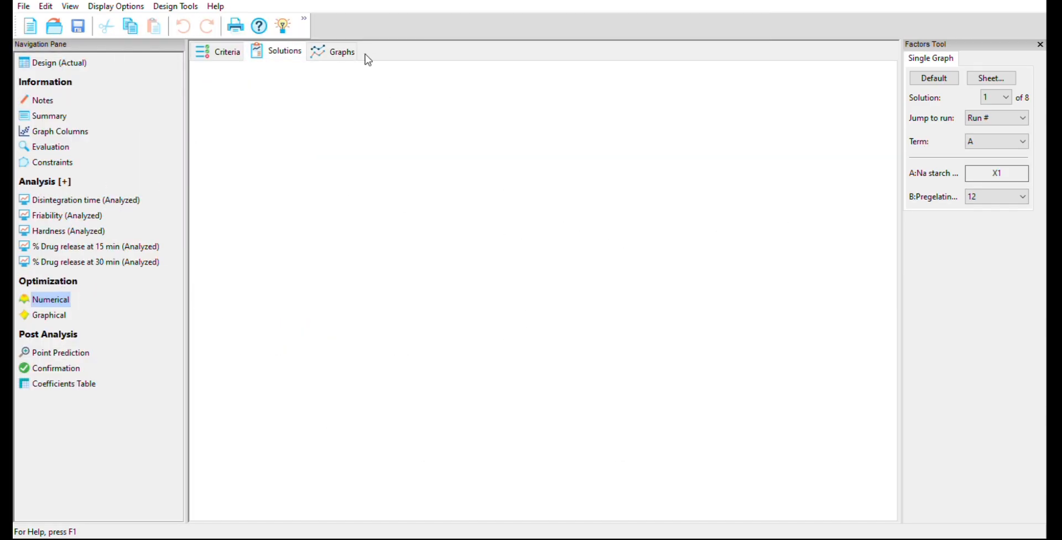
scroll(476, 464, down, 1)
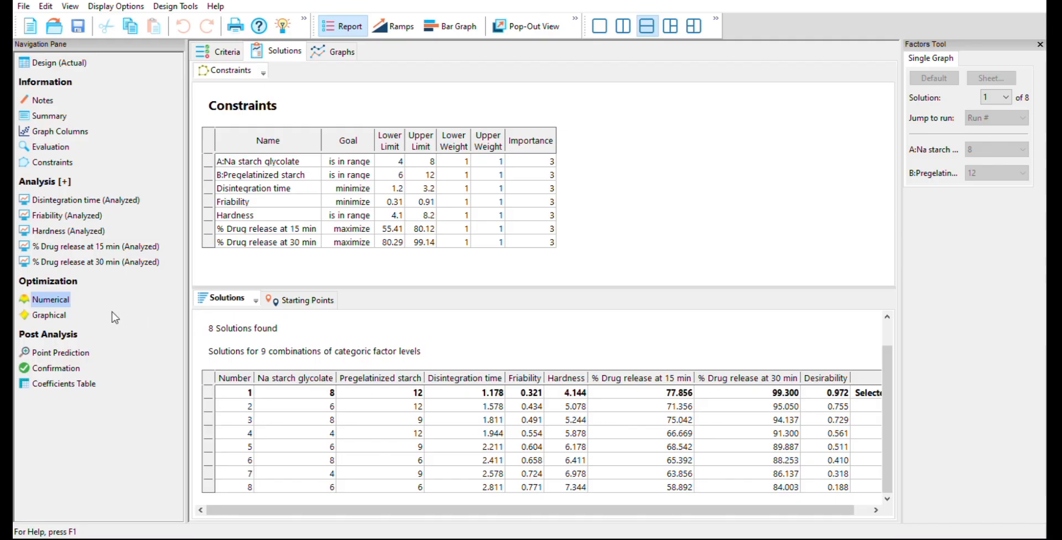
Return to the analysis of Disintegration time and review its ANOVA table and model significance
click(94, 262)
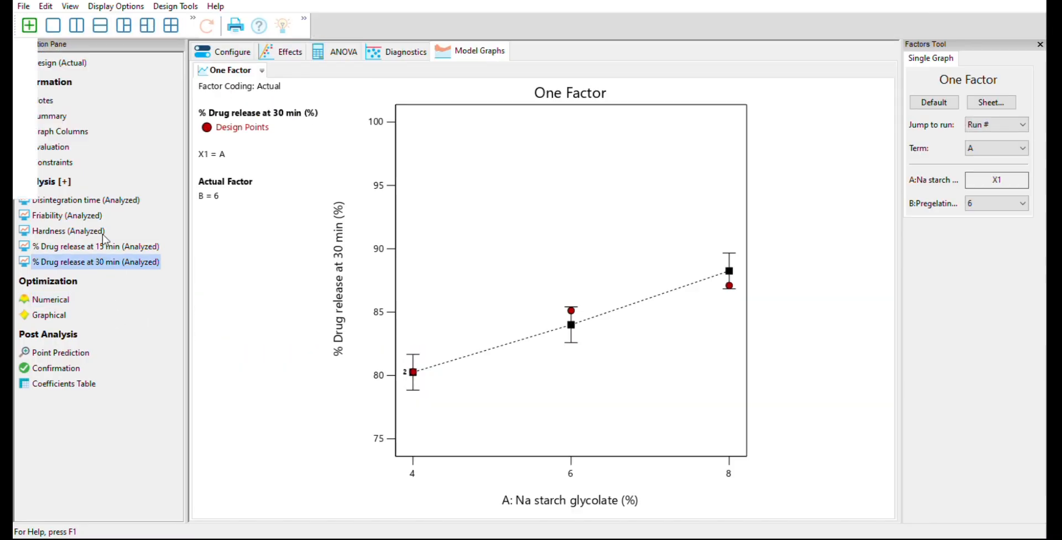
click(98, 200)
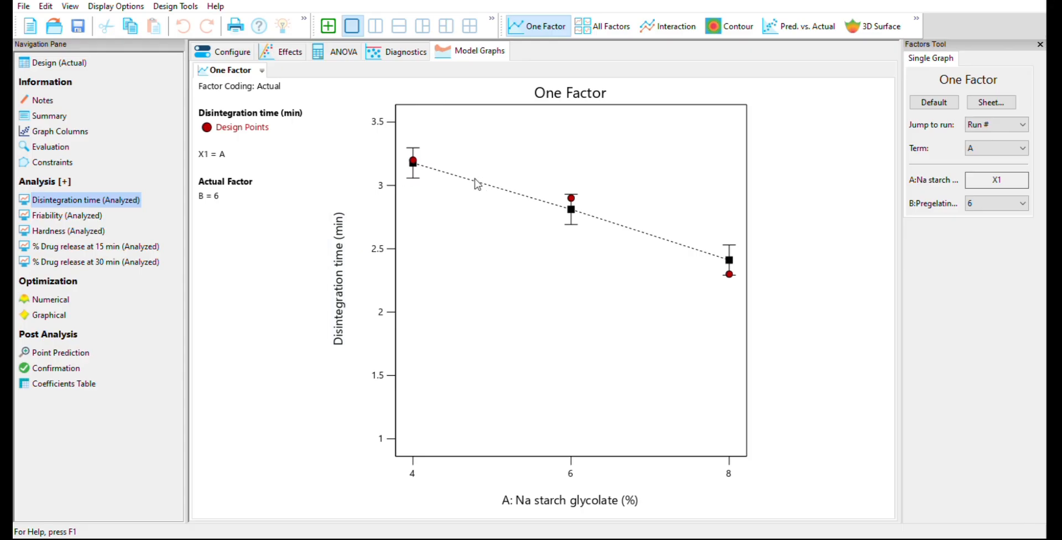
click(335, 54)
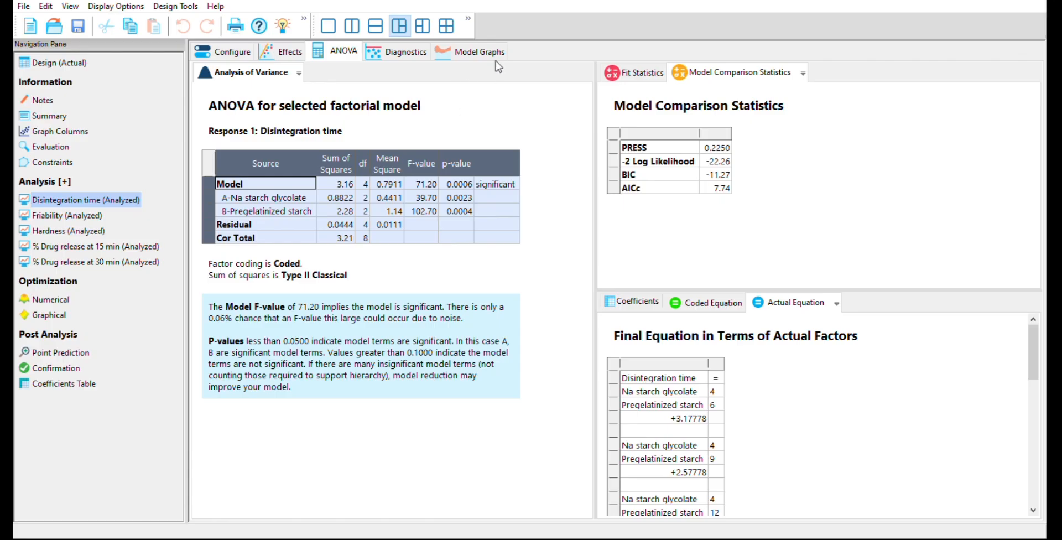
Show the 3D Surface model graph for Disintegration time and rotate it to compare the bars across both starch factors
click(406, 52)
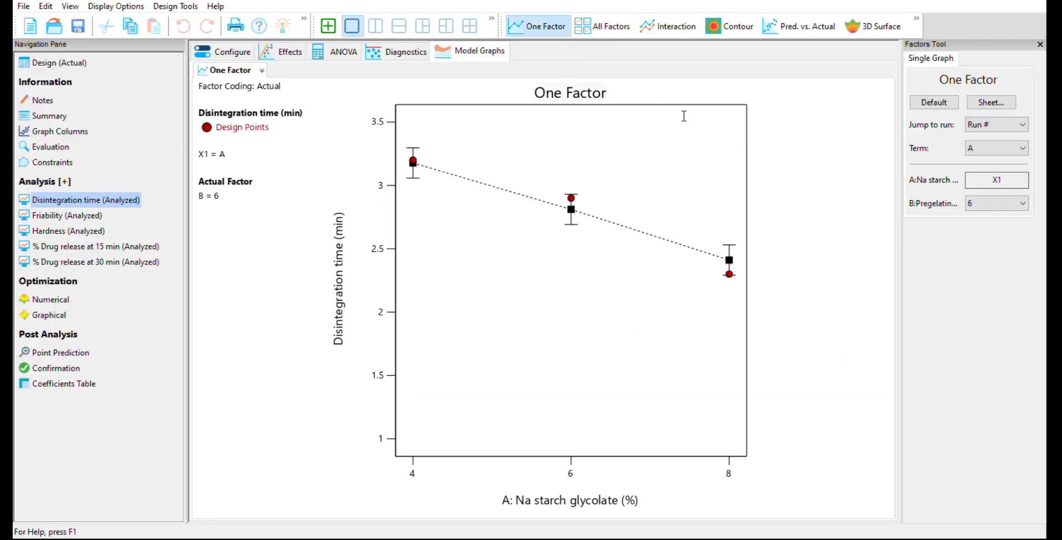
click(873, 26)
drag(810, 191, 770, 172)
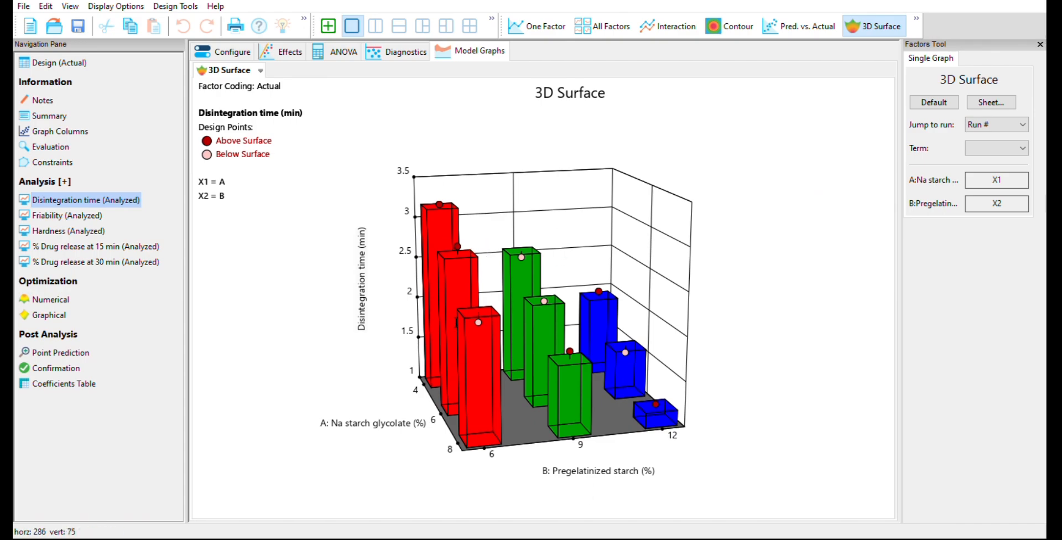
drag(429, 242, 428, 238)
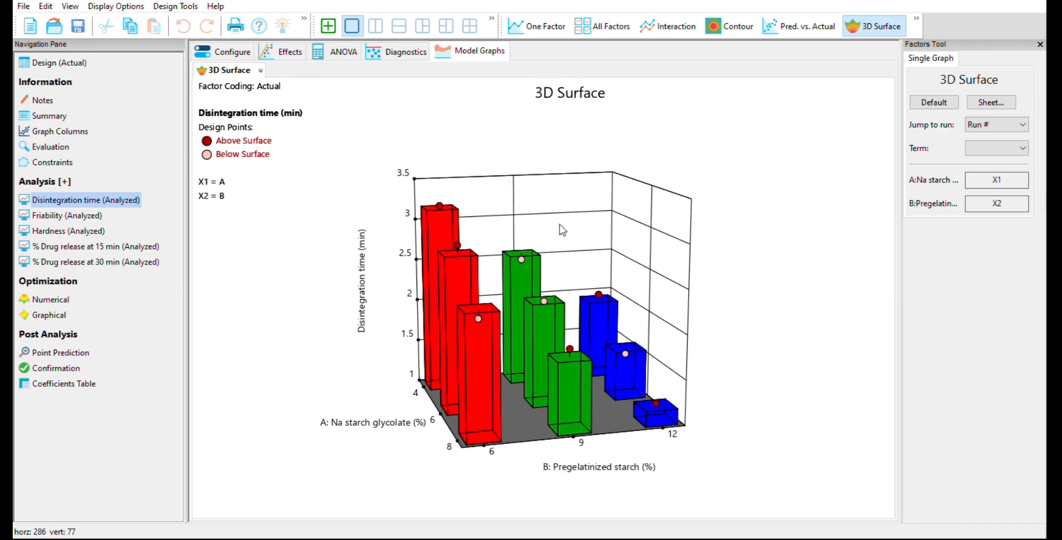
right_click(595, 275)
mouse_move(660, 244)
mouse_down()
mouse_move(640, 239)
mouse_move(681, 251)
mouse_move(641, 238)
mouse_up()
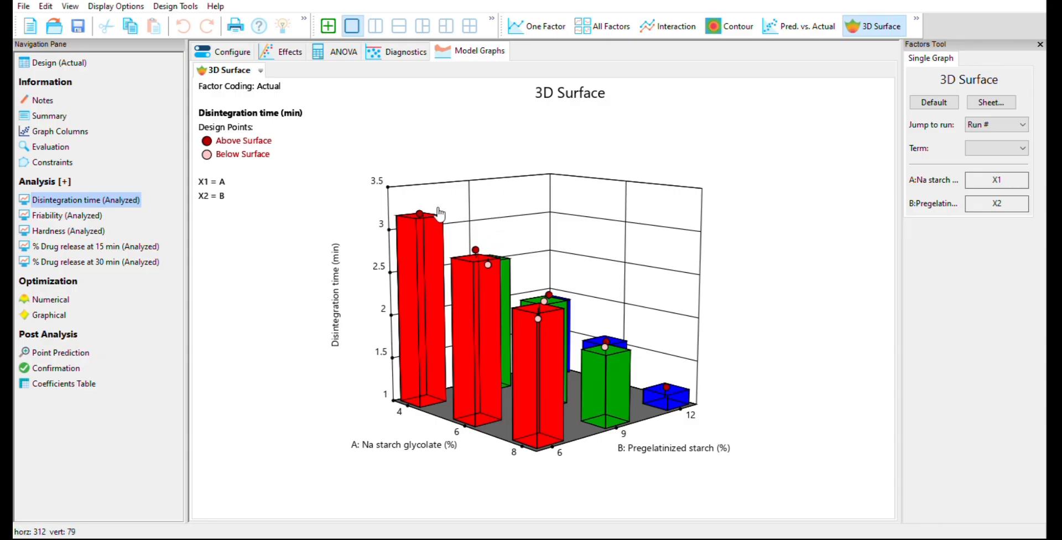
drag(467, 248, 472, 250)
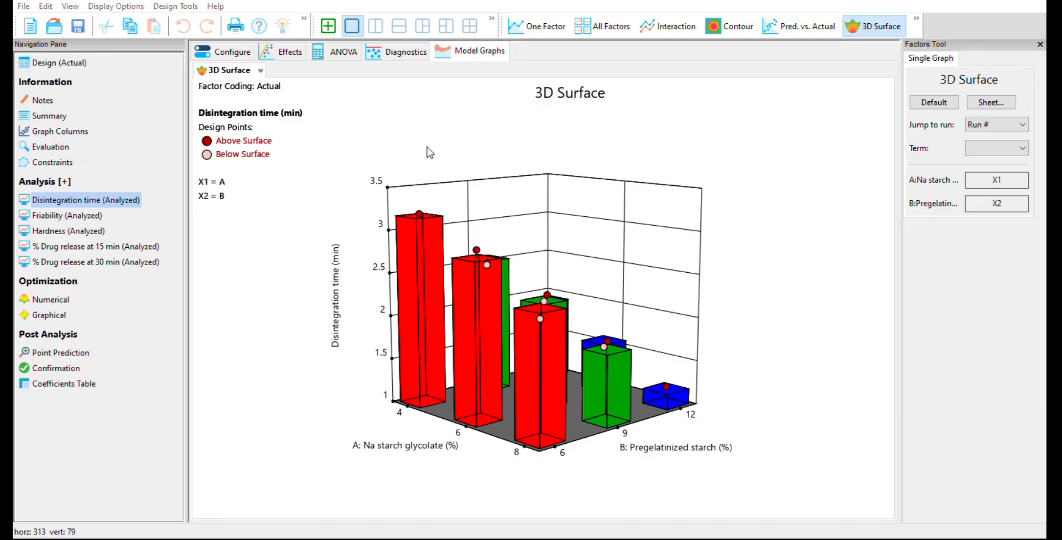
drag(555, 229, 614, 235)
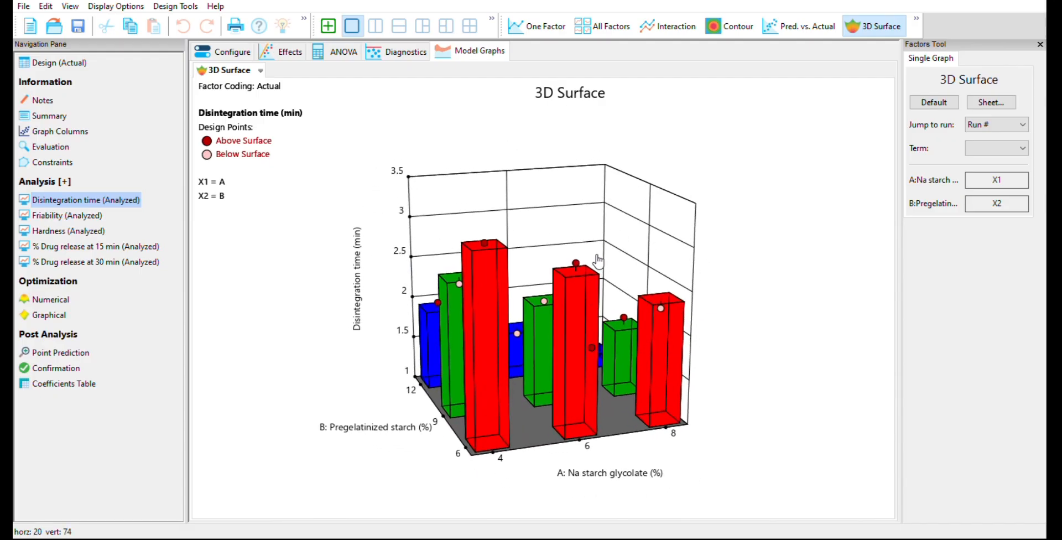
Review the design's Constraints, Evaluation, Summary and Graph Columns pages, including the Disintegration time scatterplot
click(70, 164)
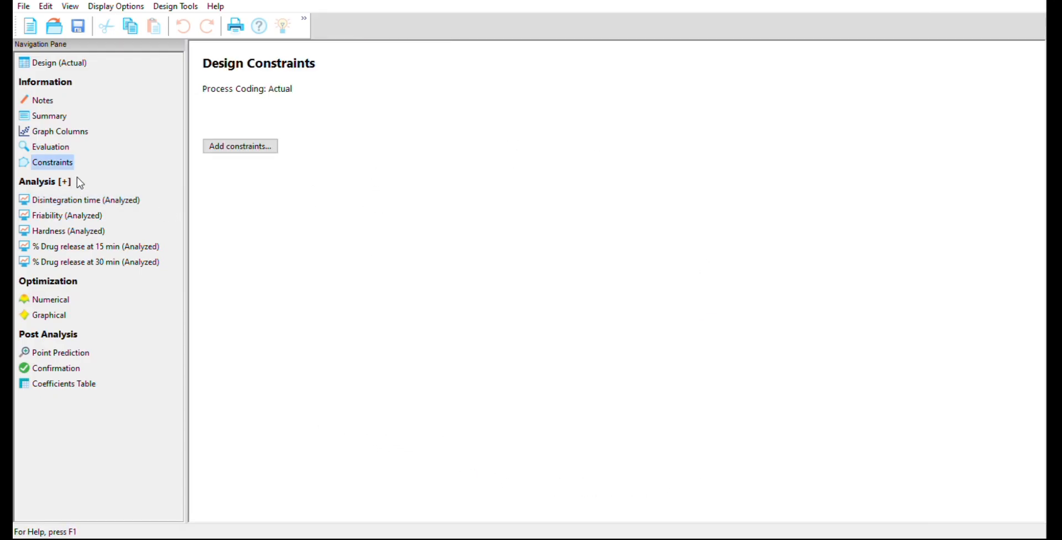
click(68, 148)
click(68, 134)
click(67, 121)
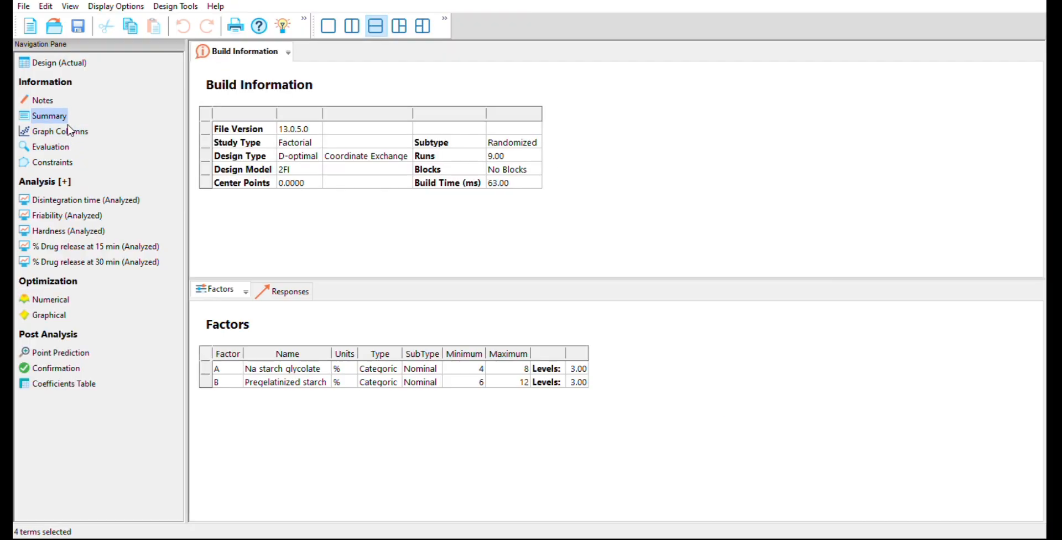
click(75, 137)
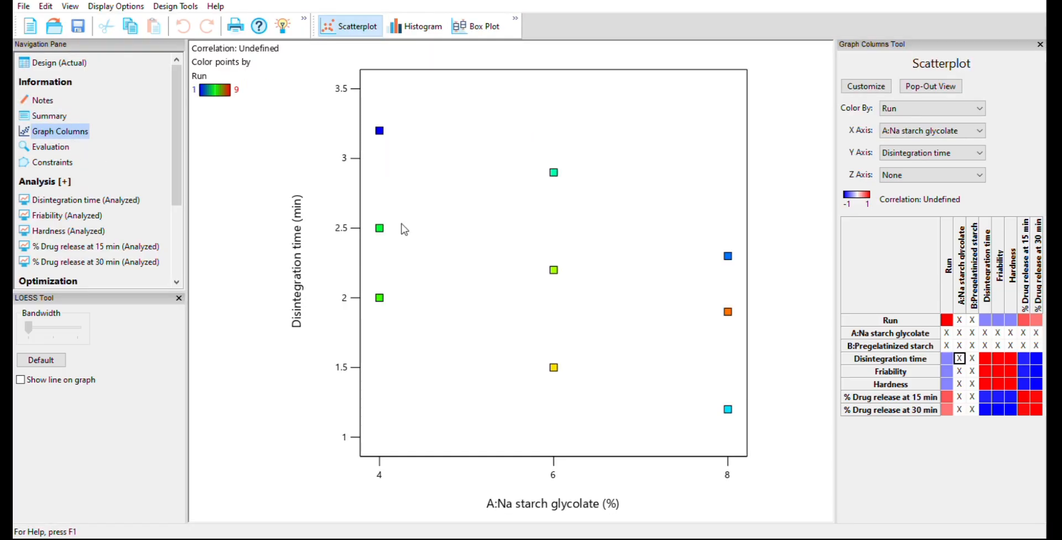
click(71, 164)
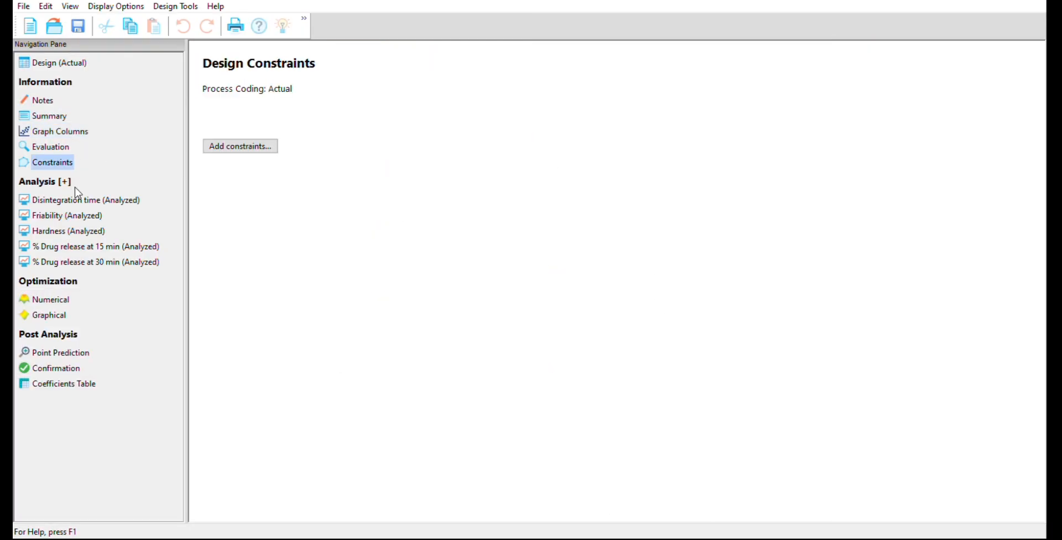
Look through the design's information pages from Evaluation up to Notes, and back down through Graph Columns to Constraints
click(66, 149)
click(65, 135)
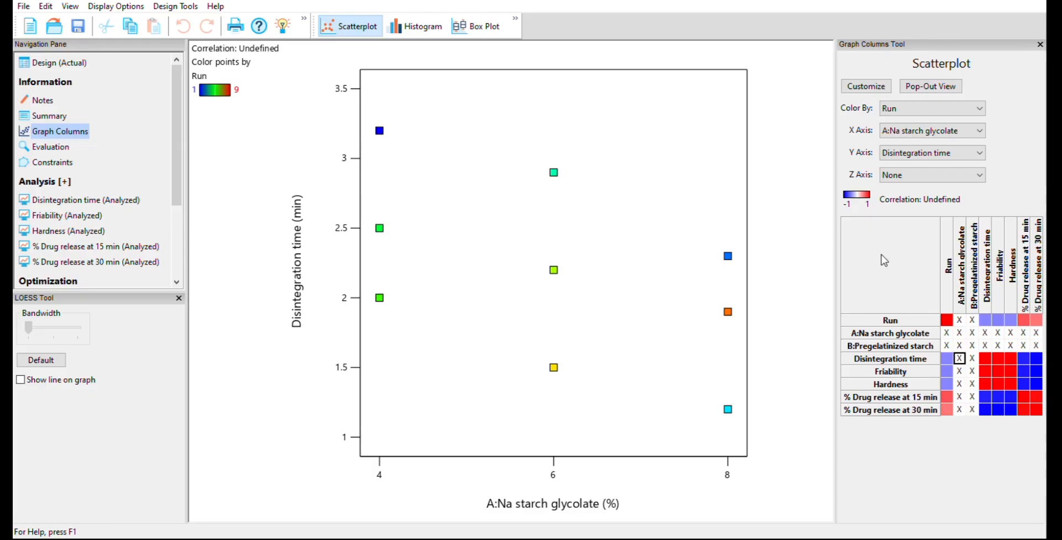
click(69, 123)
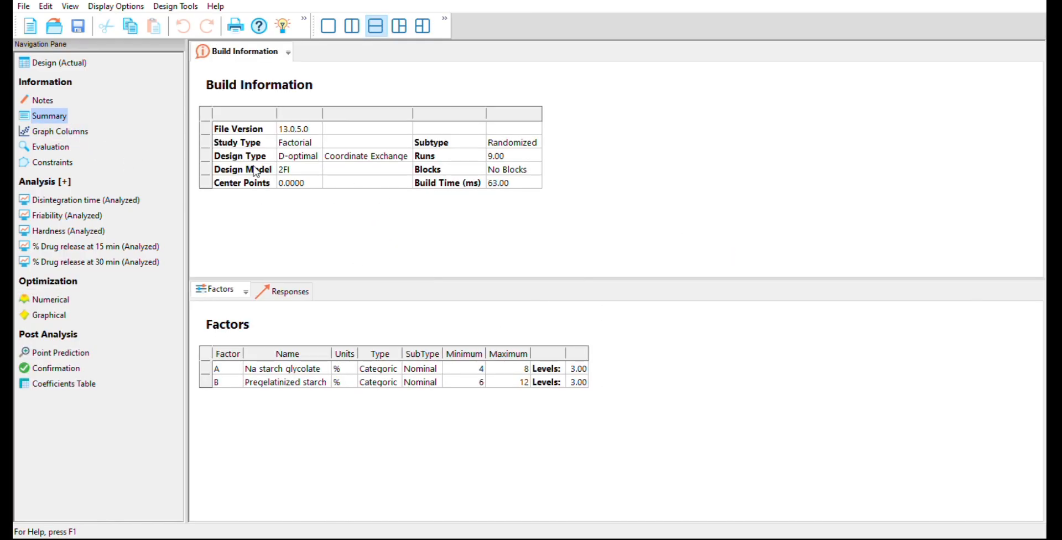
key(Up)
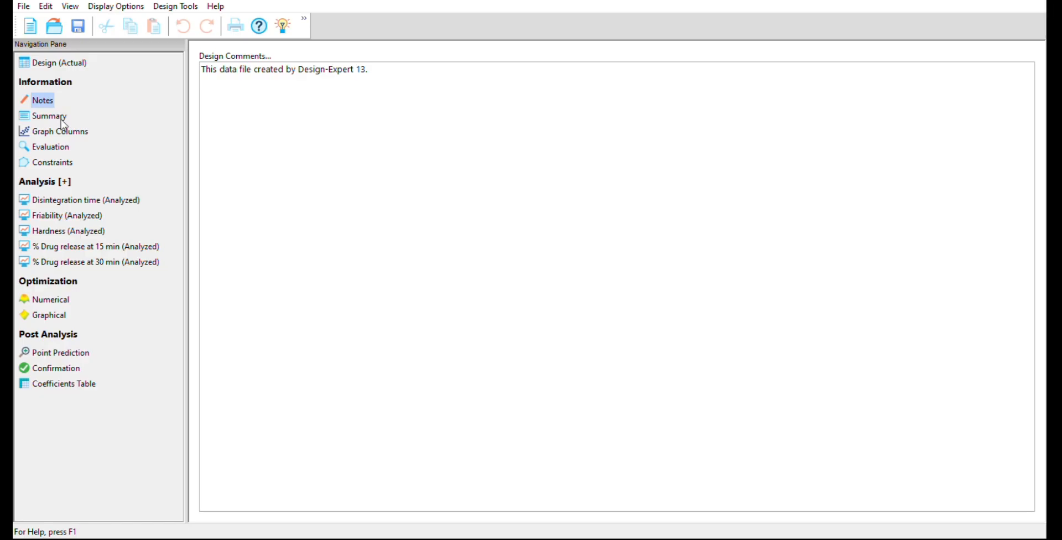
key(Down)
key(Down)
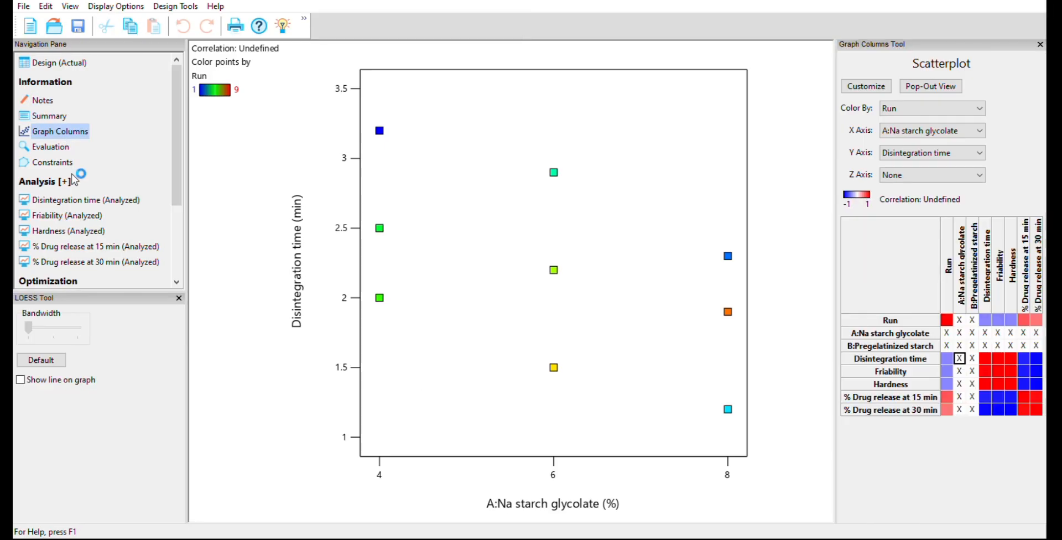
key(Down)
key(Down)
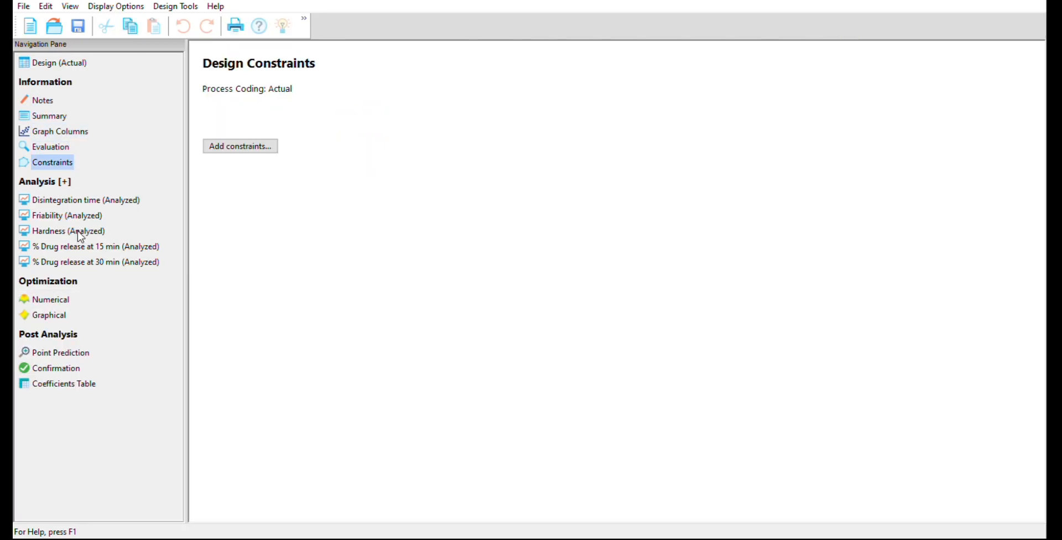
Browse the analyzed responses from Disintegration time through % Drug release at 30 min, viewing their One Factor model graphs
key(Down)
key(Down)
key(Down)
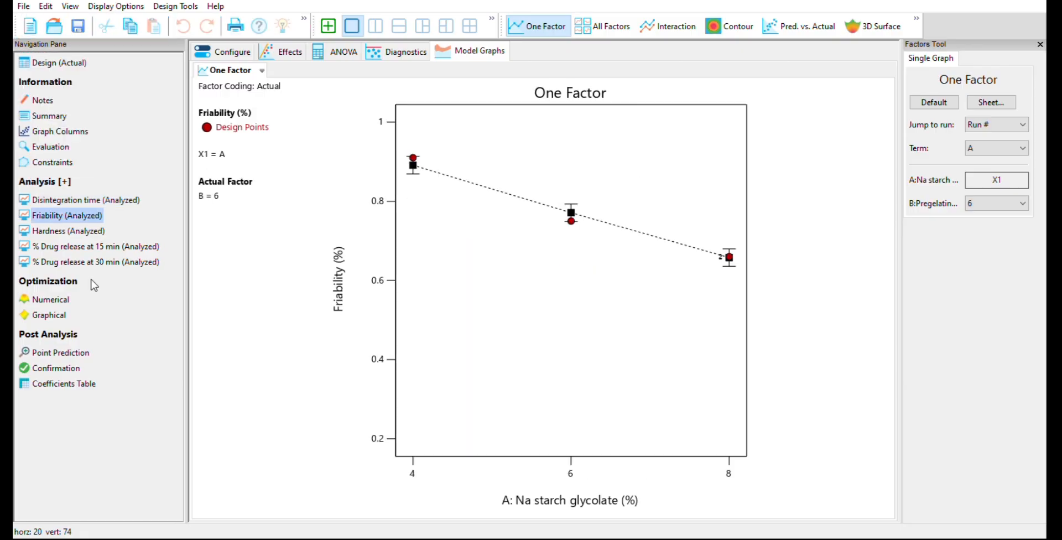
key(Down)
key(Down)
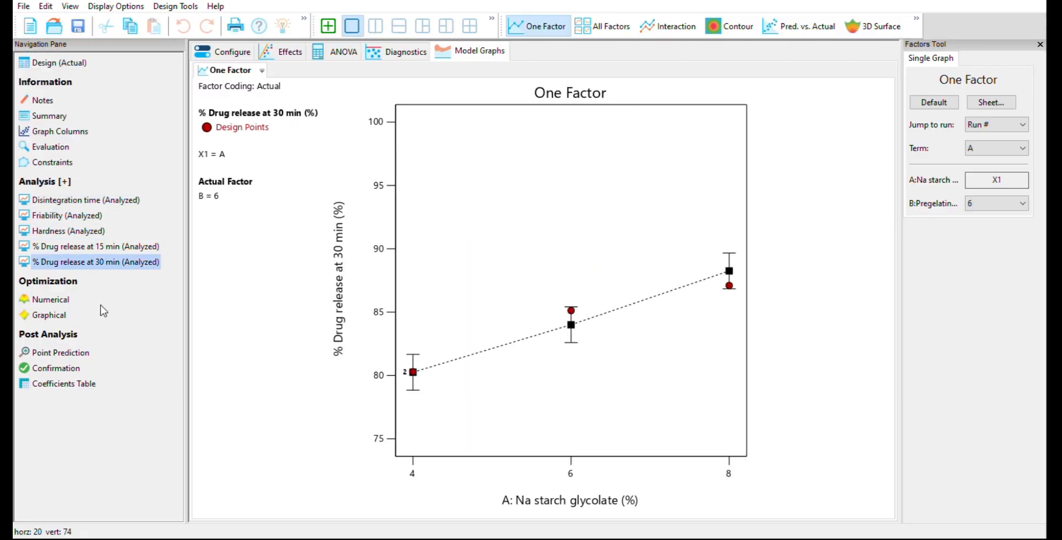